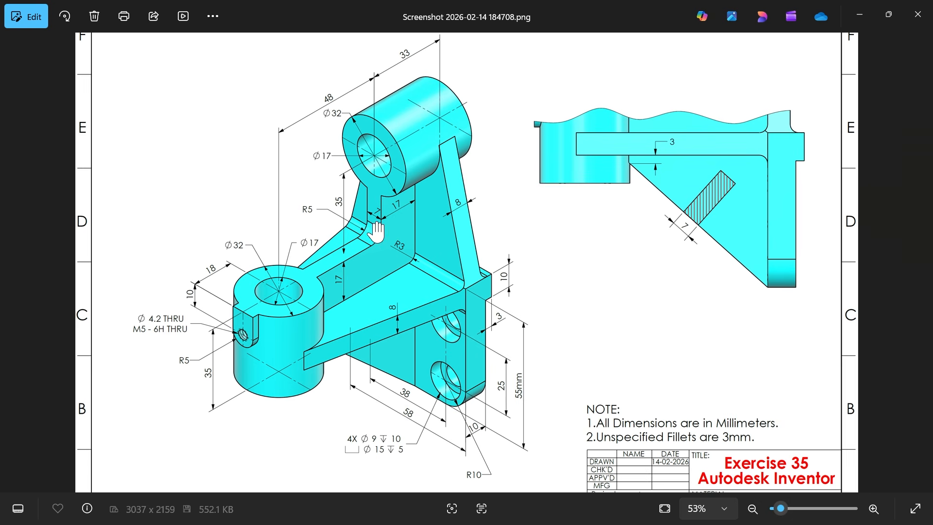
# - Examine the Exercise 35 bracket drawing, covering the bosses, ribs, base plate, counterbored holes and their dimensions
pyautogui.scroll(1, 454, 297)
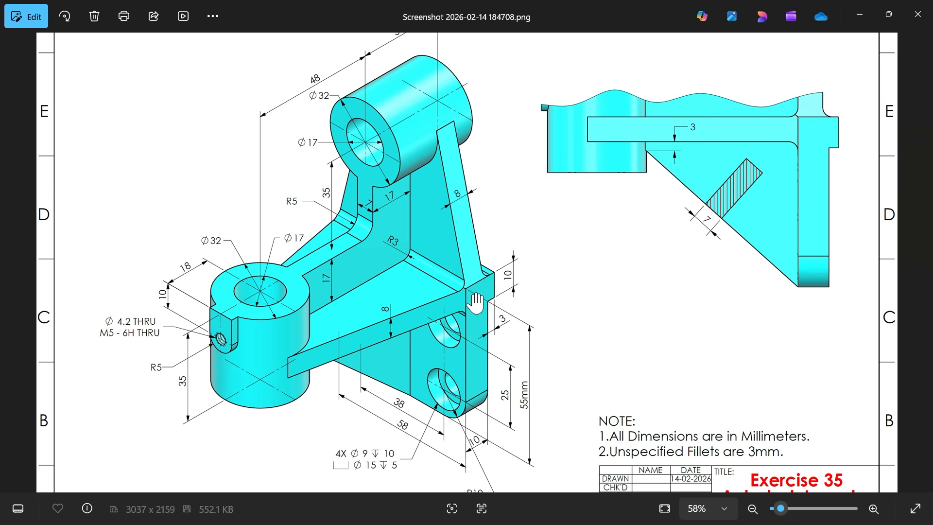
pyautogui.moveTo(452, 377); pyautogui.dragTo(454, 330)
pyautogui.scroll(1, 452, 347)
pyautogui.scroll(1, 453, 346)
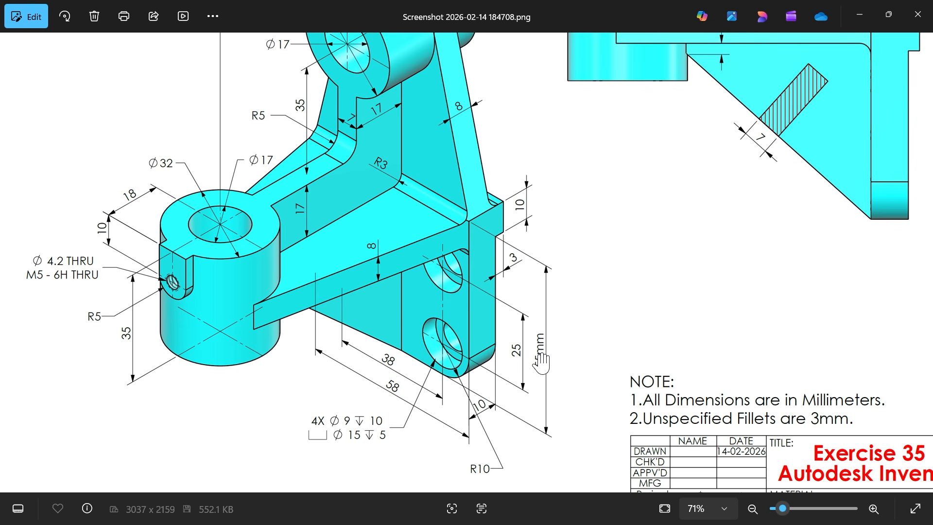
pyautogui.moveTo(510, 184); pyautogui.dragTo(509, 311)
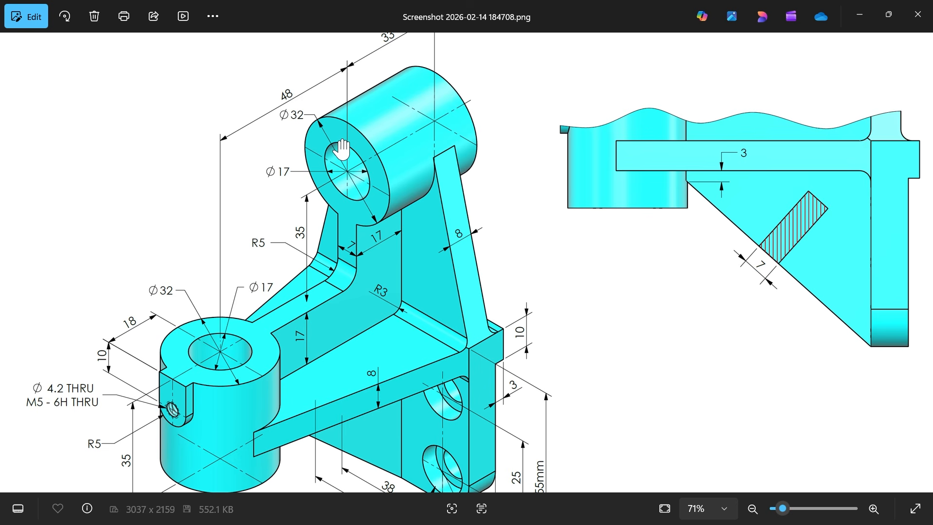
pyautogui.scroll(1, 362, 162)
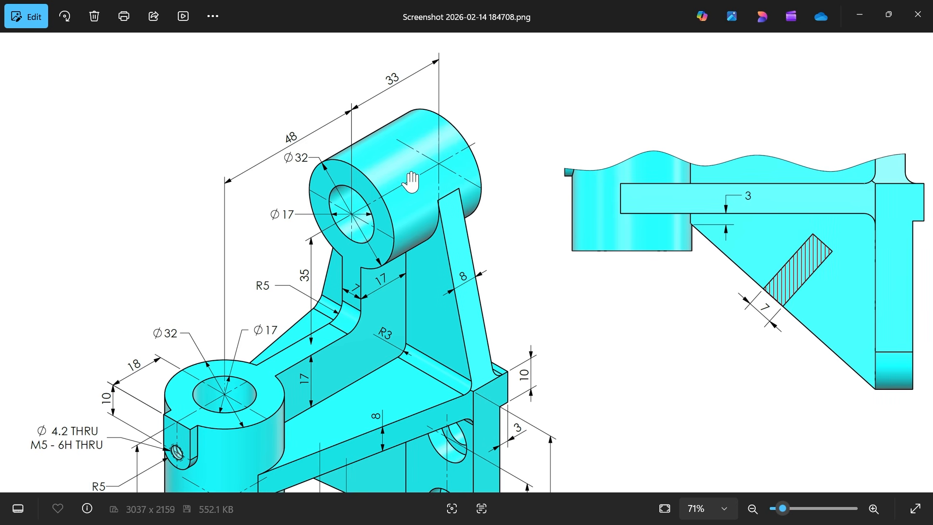
pyautogui.scroll(-1, 404, 160)
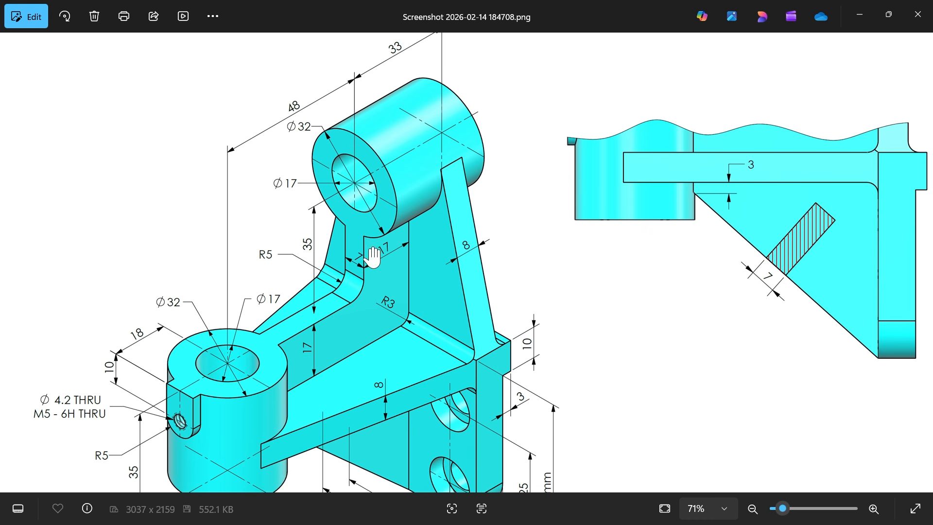
pyautogui.moveTo(416, 296); pyautogui.dragTo(423, 242)
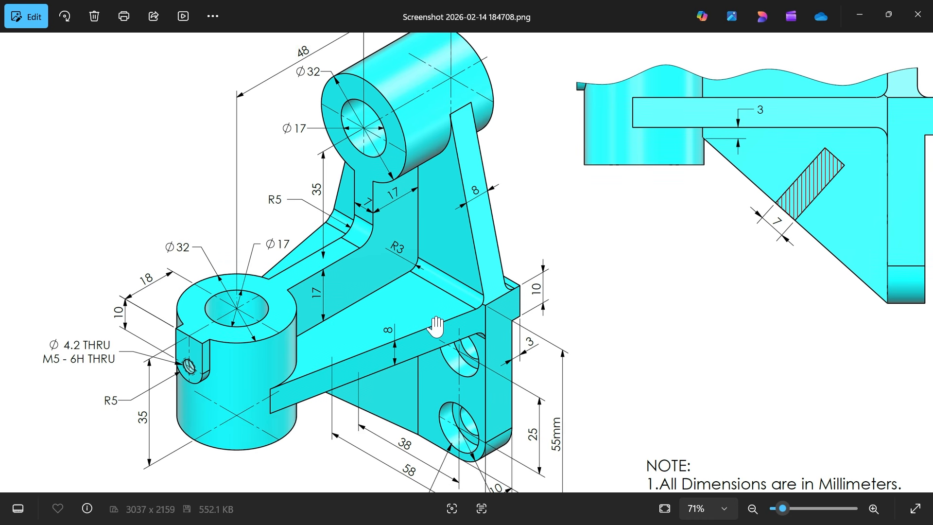
pyautogui.moveTo(436, 327); pyautogui.dragTo(437, 293)
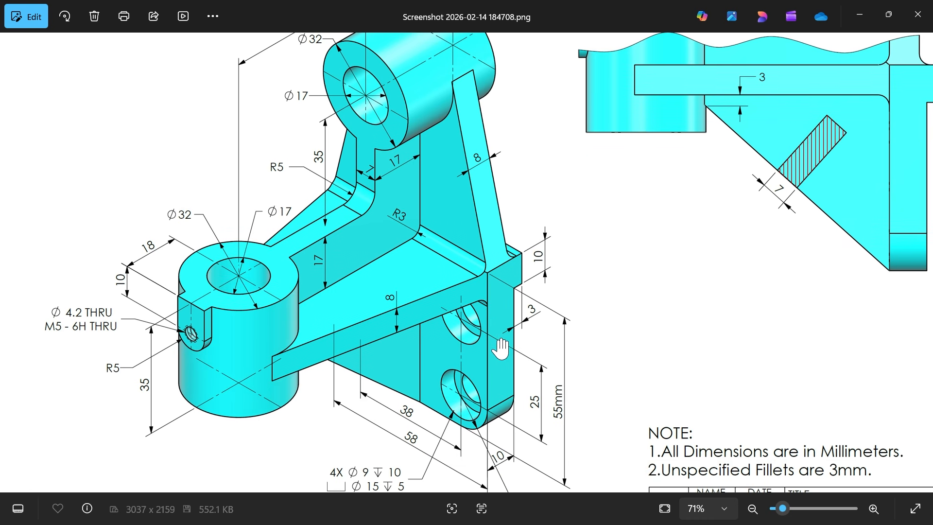
pyautogui.scroll(3, 490, 253)
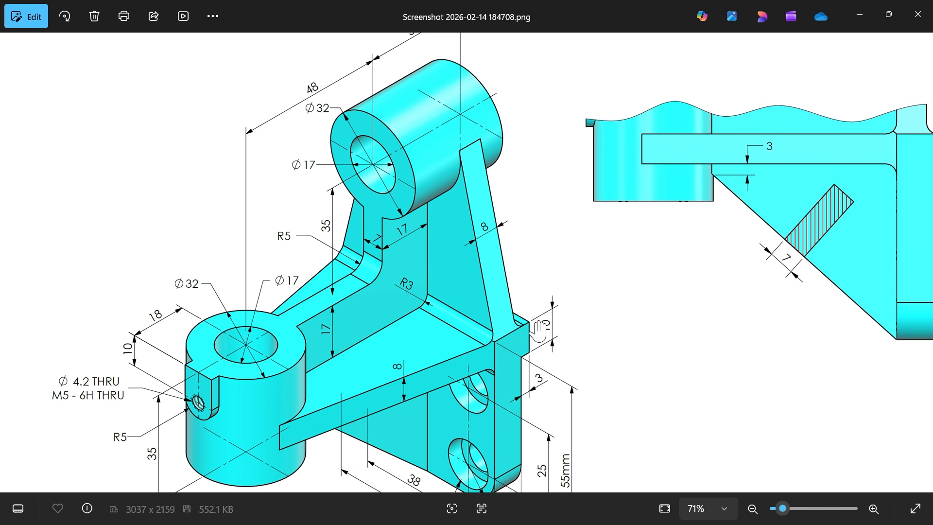
# - Switch to Autodesk Inventor and create a new part from the metric Standard (mm).ipt template
pyautogui.click(859, 14)
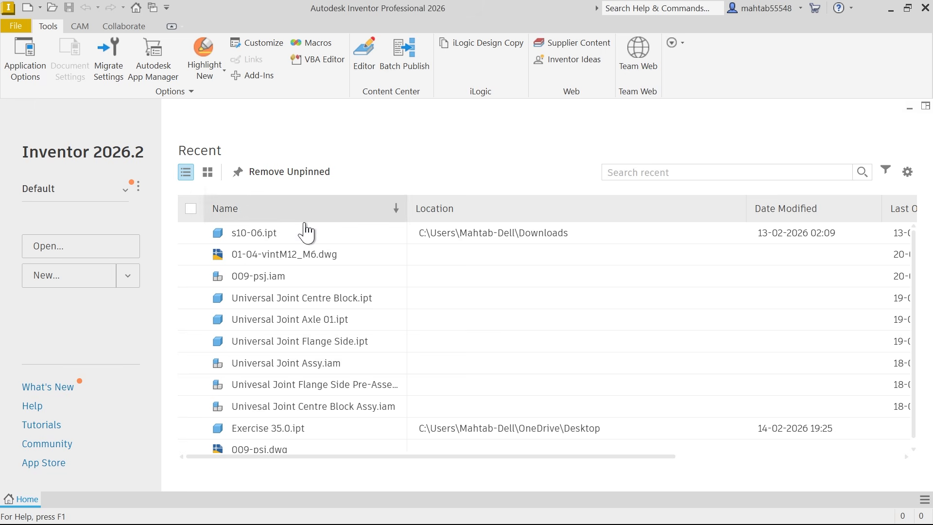
pyautogui.click(43, 247)
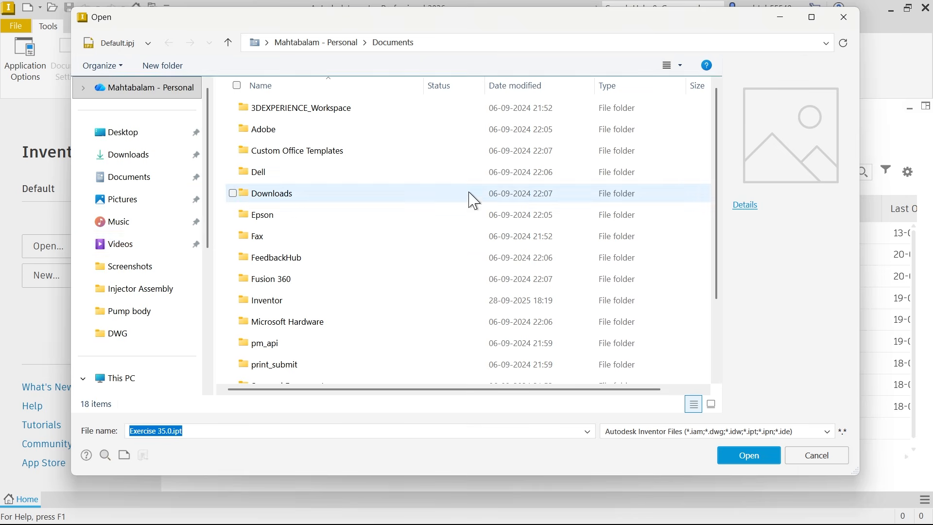
pyautogui.click(844, 17)
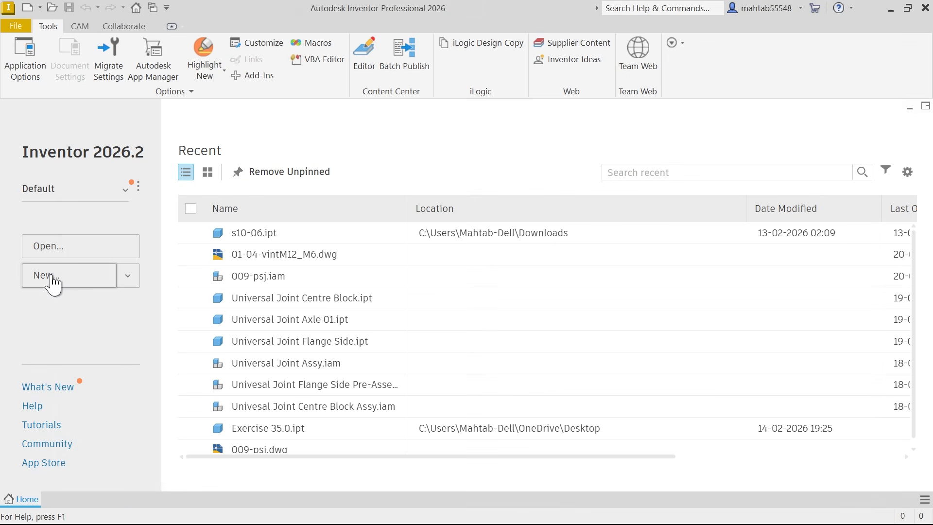
pyautogui.click(52, 279)
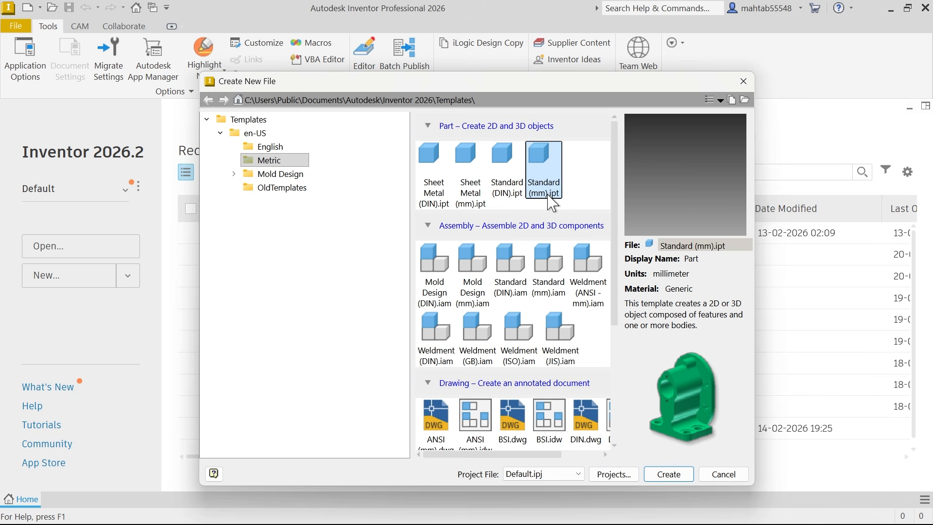
pyautogui.click(667, 473)
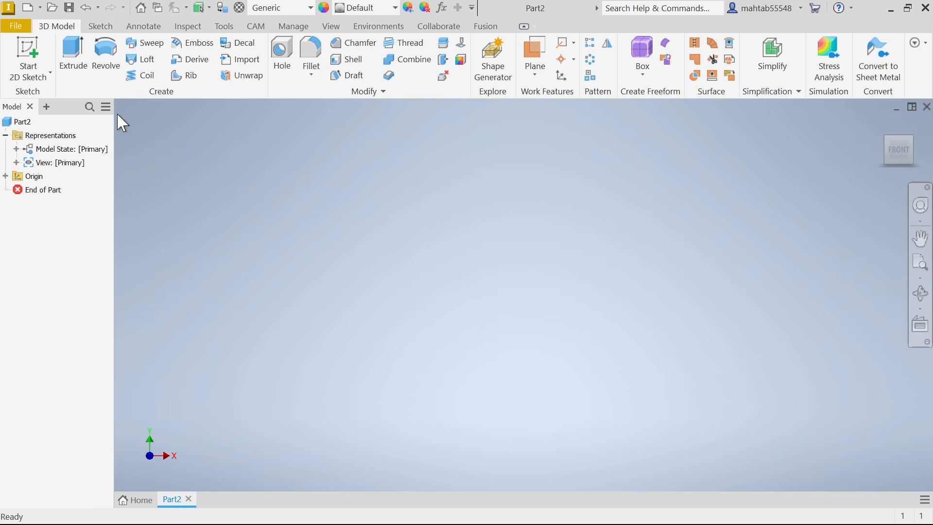
# - Start a 2D sketch on the front (XY) plane and draw a 17 mm diameter circle centred on the origin
pyautogui.click(34, 49)
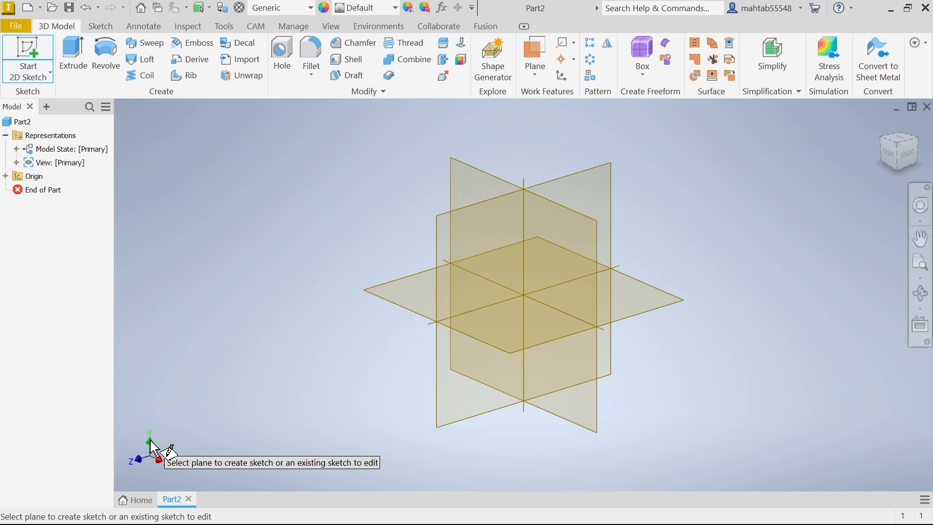
pyautogui.click(459, 184)
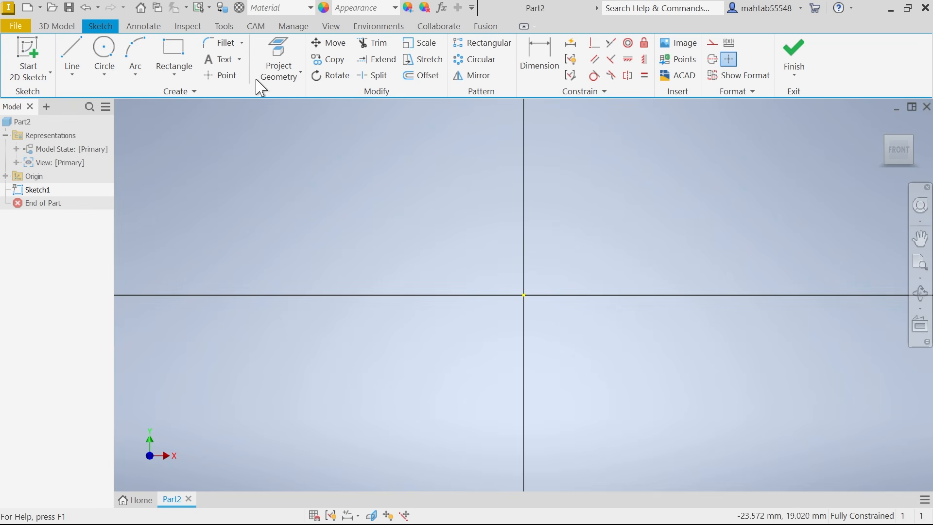
pyautogui.click(105, 54)
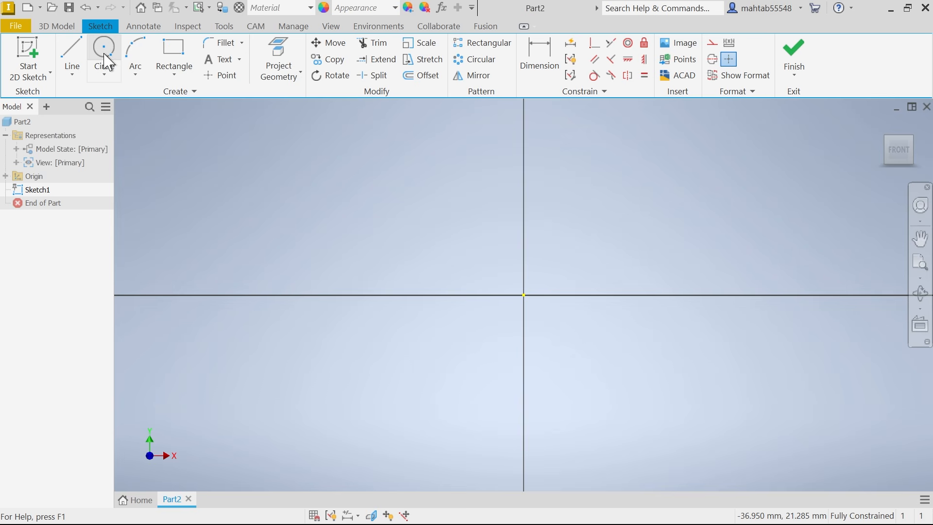
pyautogui.click(524, 295)
pyautogui.write('17')
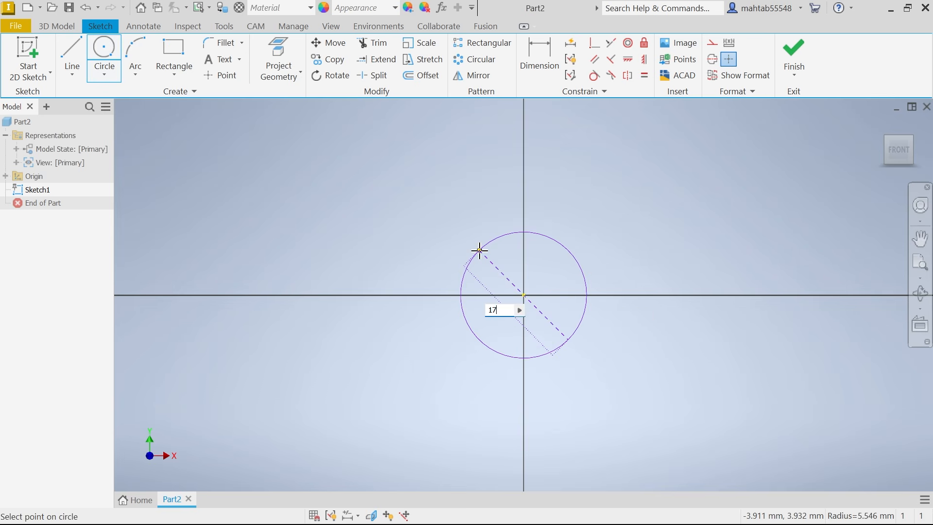
pyautogui.press('Return')
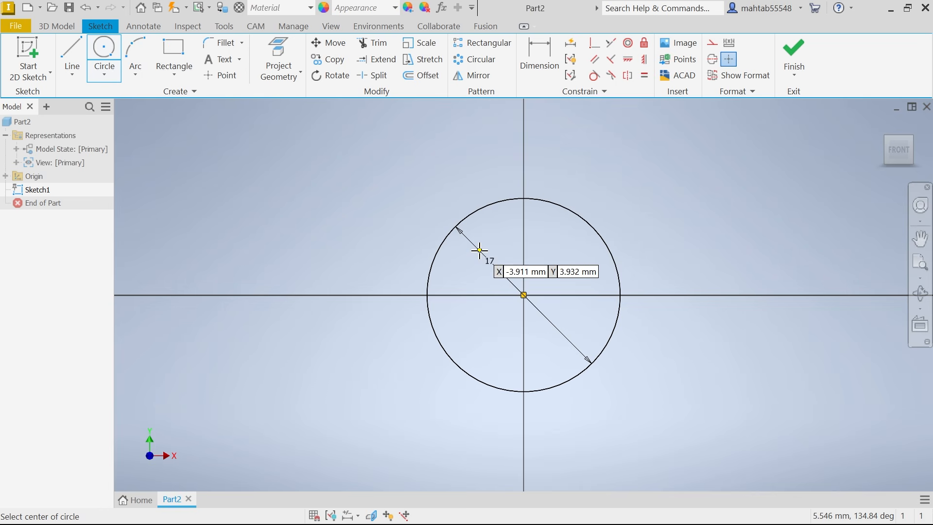
# - Draw a concentric 32 mm diameter circle around the 17 mm circle at the origin
pyautogui.click(524, 295)
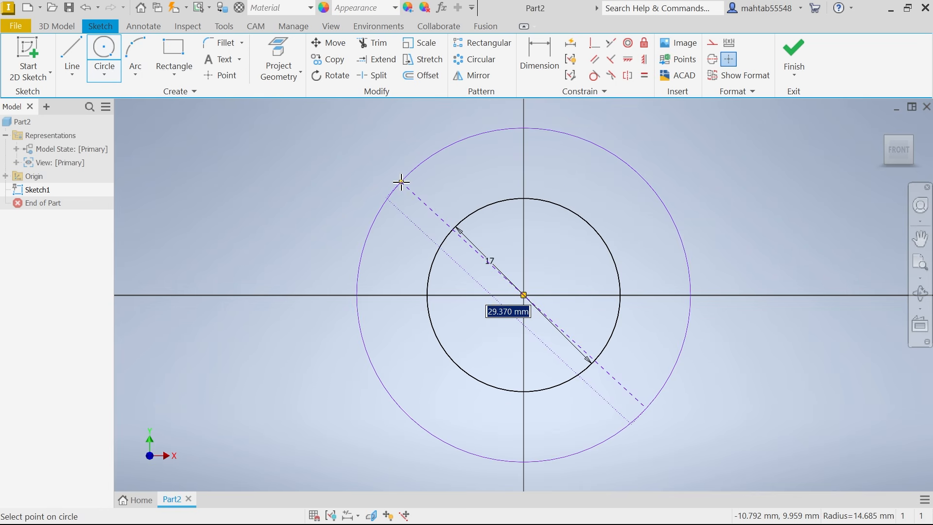
pyautogui.write('32')
pyautogui.press('Return')
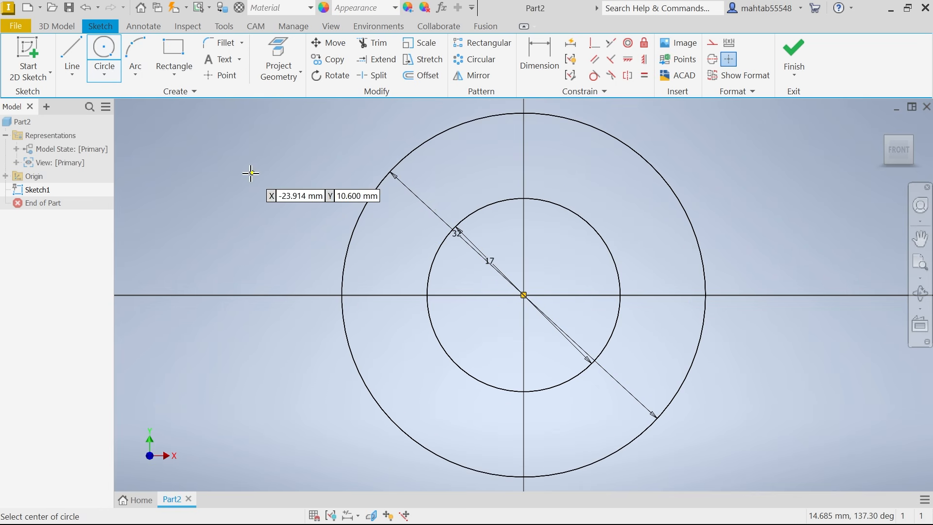
pyautogui.rightClick(251, 172)
pyautogui.click(311, 174)
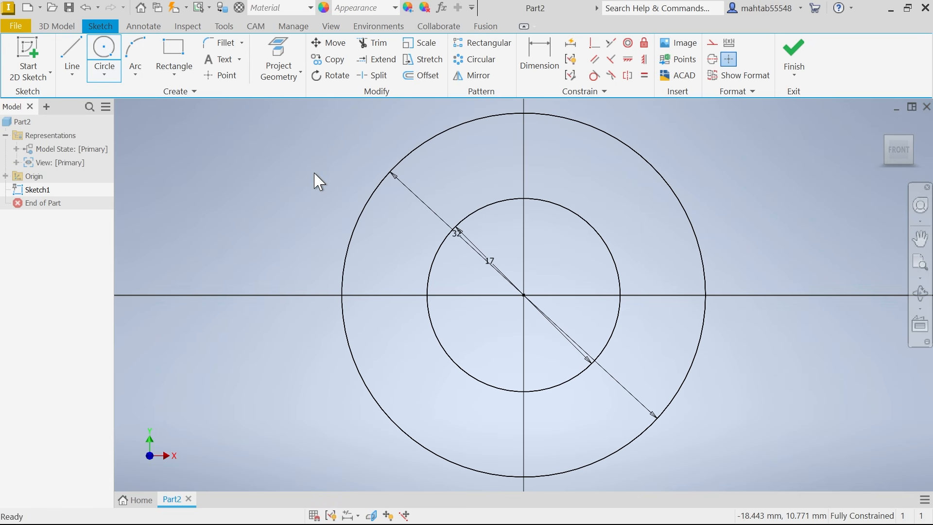
# - Draw a horizontal base line about 69 mm long below the circles, a right vertical edge about 35 mm high, and a slanted line tangent to the outer circle
pyautogui.click(69, 55)
pyautogui.scroll(4, 500, 246)
pyautogui.scroll(-5, 477, 252)
pyautogui.scroll(4, 483, 256)
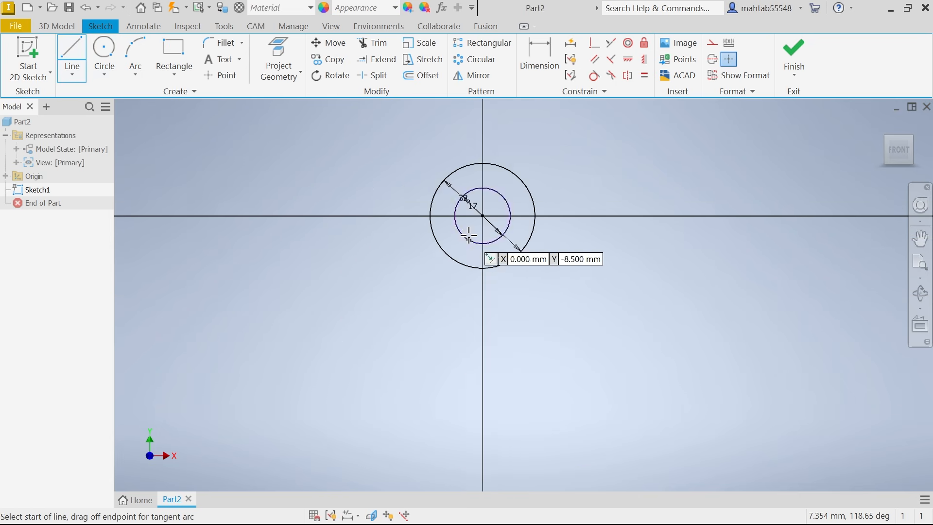
pyautogui.scroll(-2, 455, 213)
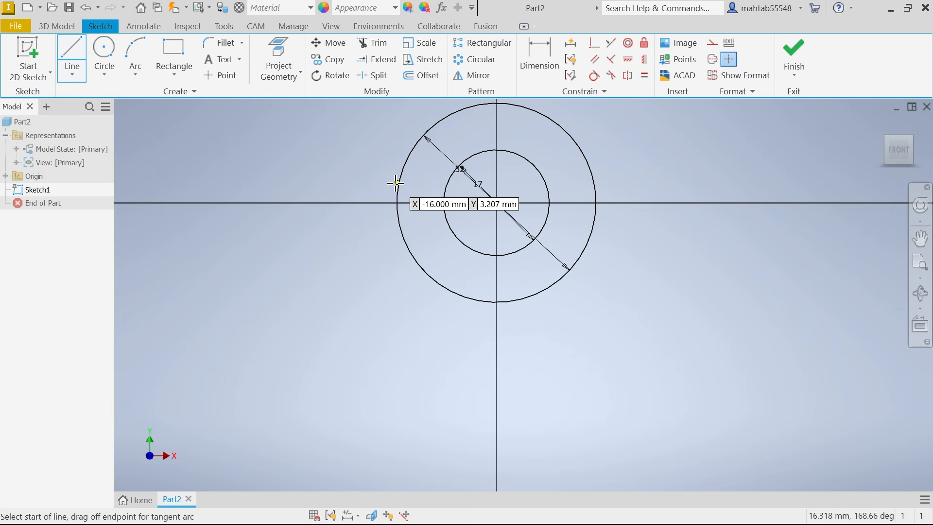
pyautogui.scroll(-4, 429, 246)
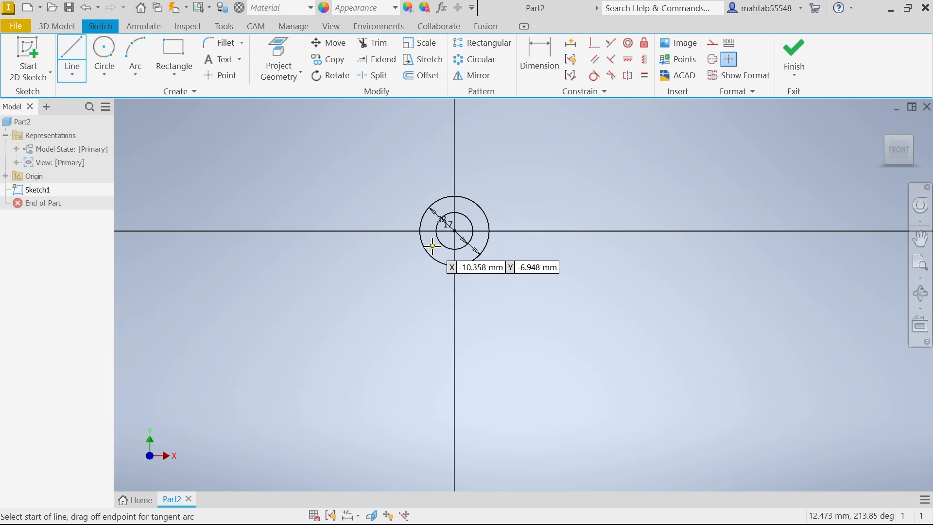
pyautogui.click(380, 394)
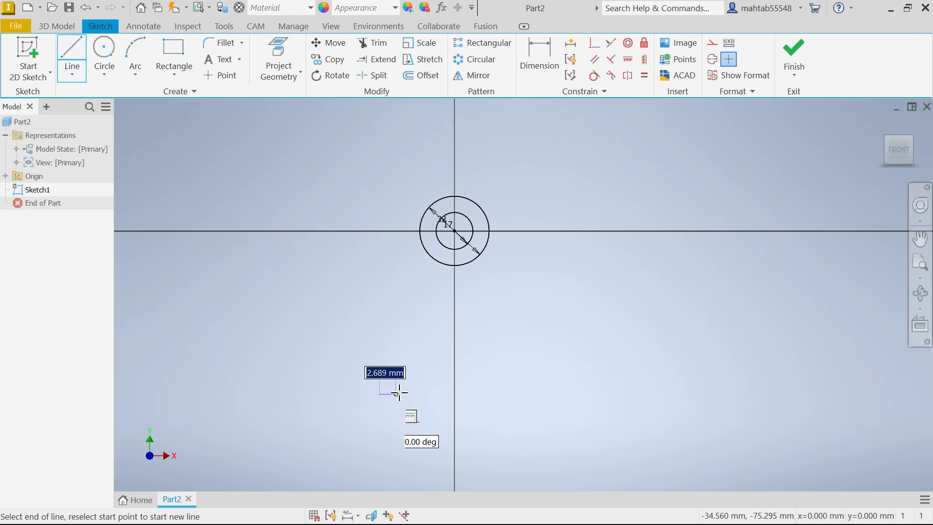
pyautogui.click(530, 394)
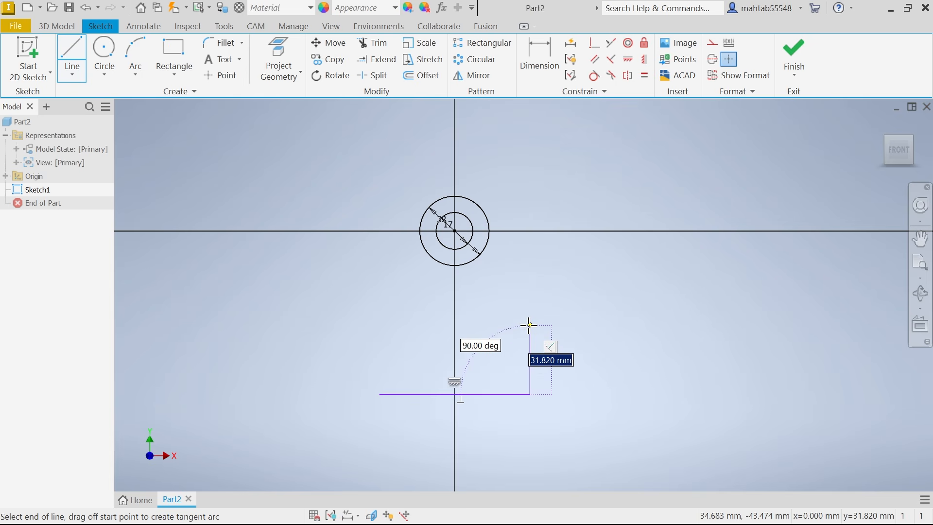
pyautogui.scroll(5, 491, 240)
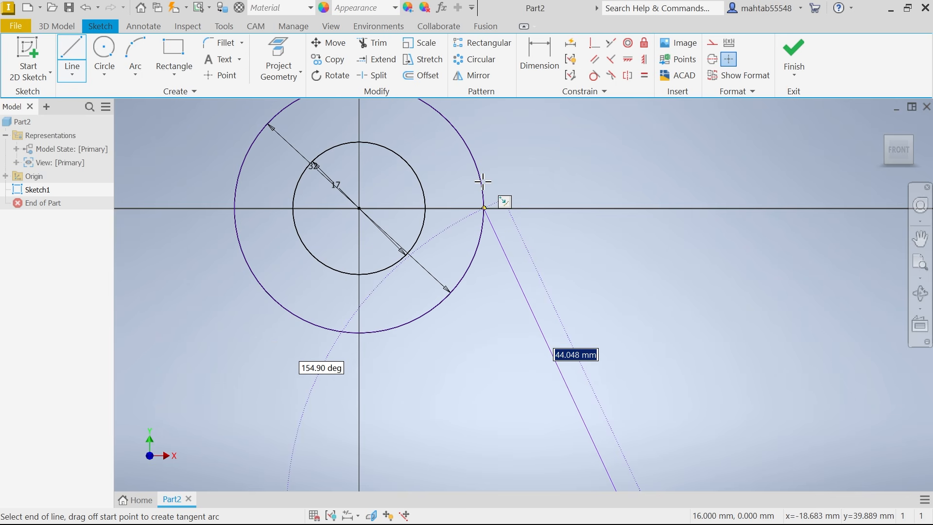
pyautogui.click(473, 157)
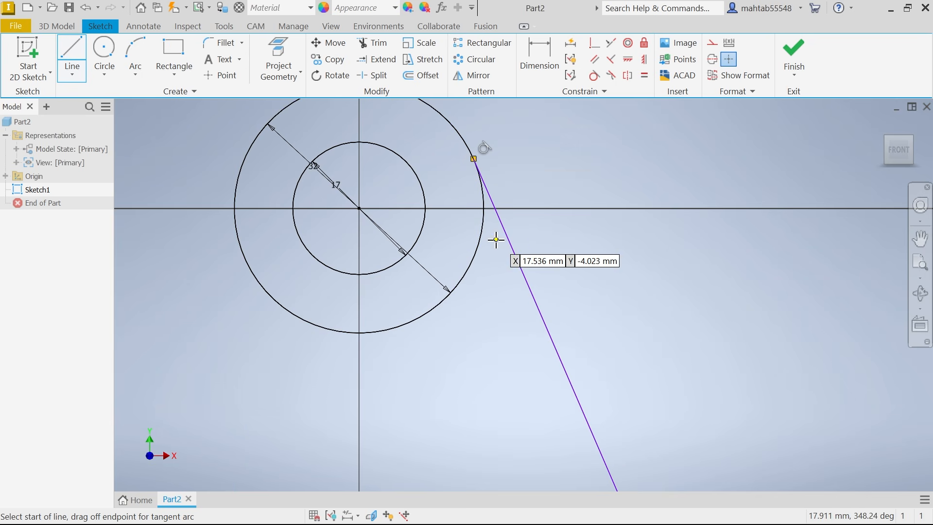
# - Draw the left vertical edge about 35 mm high from the base line, continuing with a slanted line tangent to the outer circle
pyautogui.scroll(-6, 448, 301)
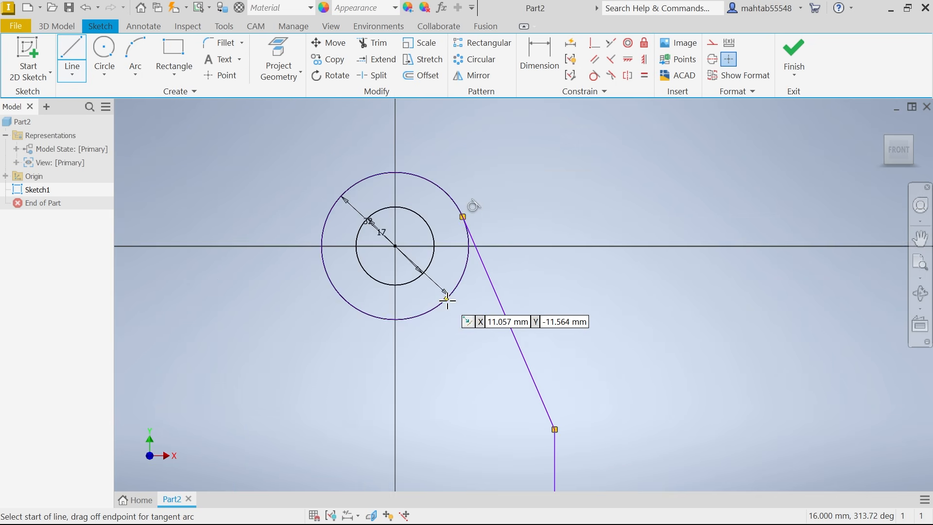
pyautogui.click(373, 402)
pyautogui.click(374, 346)
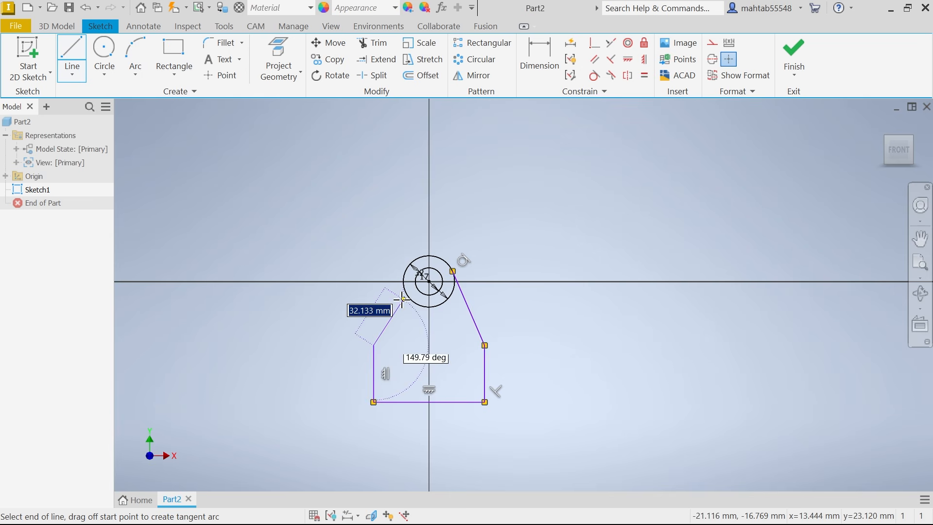
pyautogui.scroll(5, 403, 225)
pyautogui.scroll(-3, 413, 165)
pyautogui.scroll(5, 416, 161)
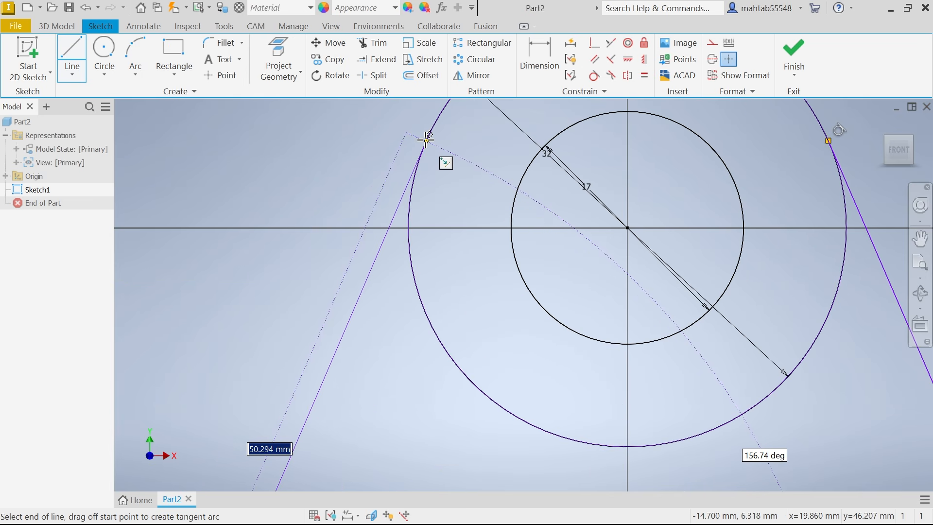
pyautogui.click(425, 140)
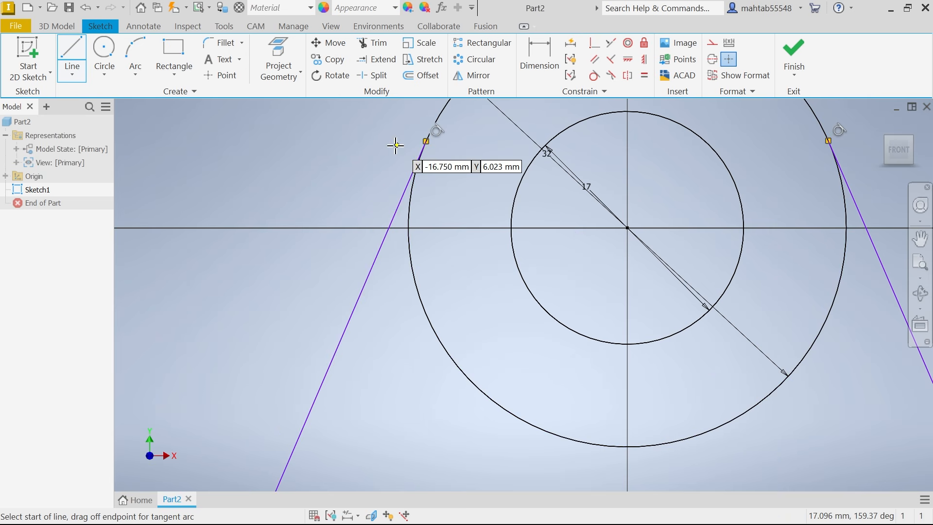
pyautogui.rightClick(385, 145)
pyautogui.click(436, 152)
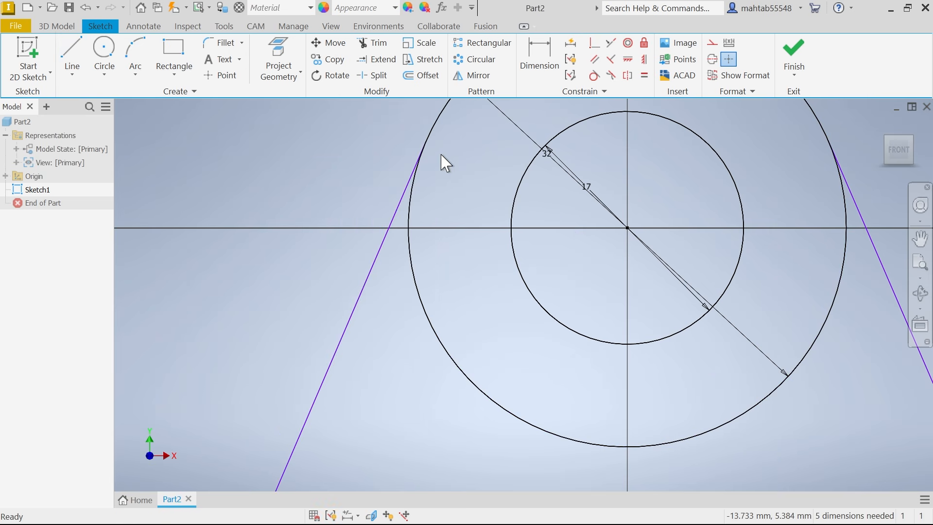
pyautogui.click(410, 180)
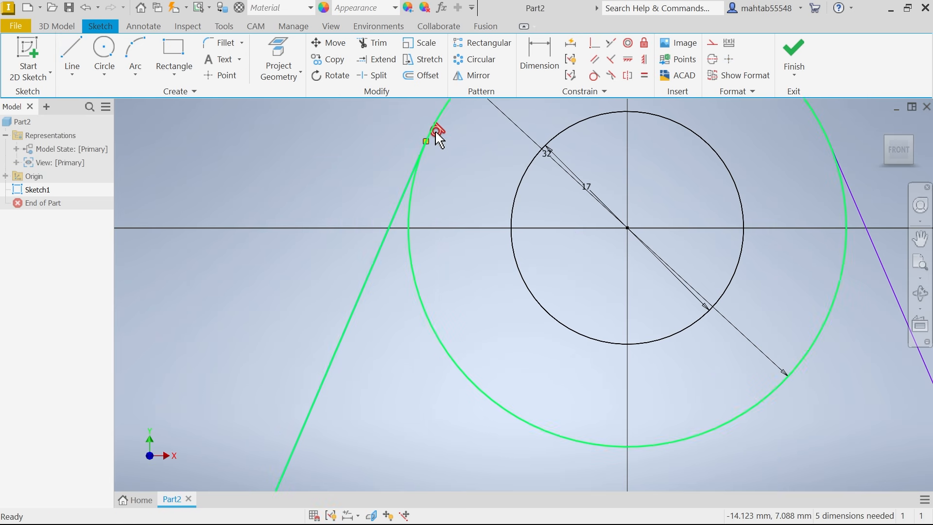
pyautogui.click(395, 183)
pyautogui.scroll(-8, 395, 184)
pyautogui.scroll(1, 428, 218)
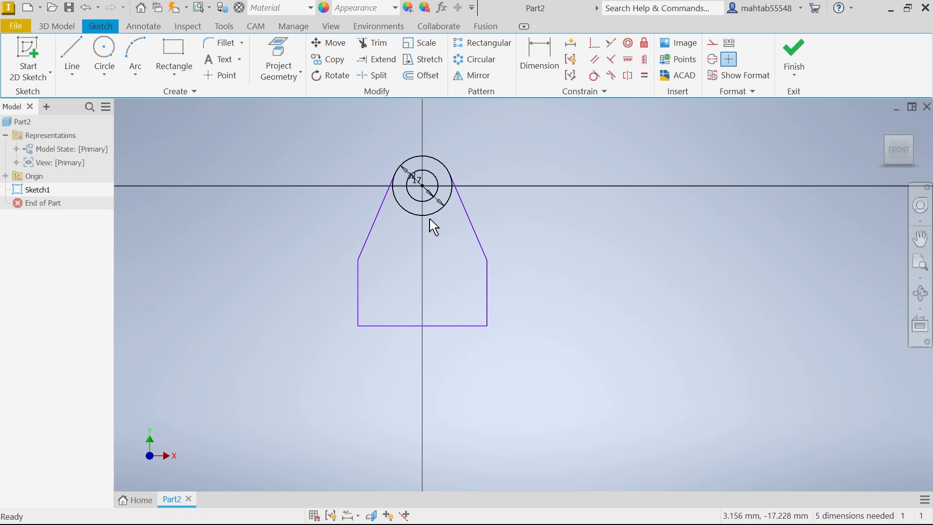
# - Dimension the profile's horizontal base line and set its width to 58 mm
pyautogui.click(549, 58)
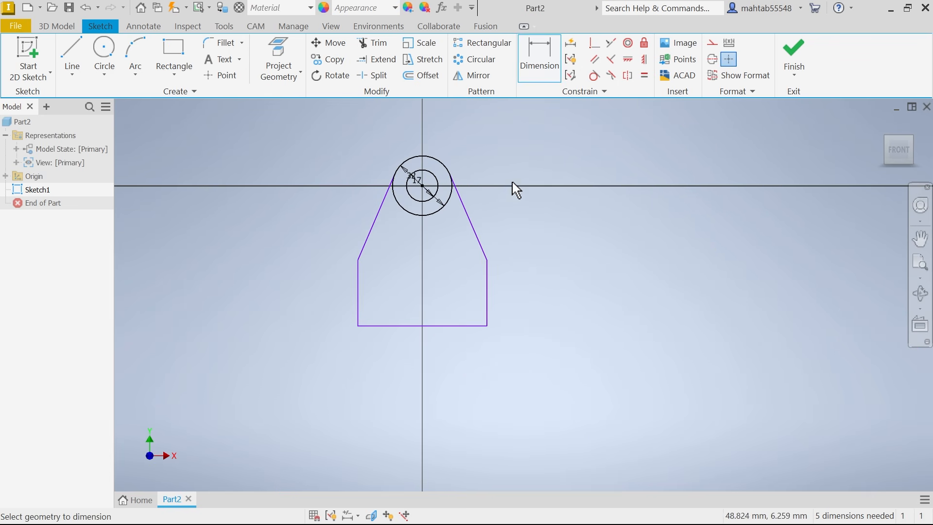
pyautogui.click(456, 336)
pyautogui.click(448, 351)
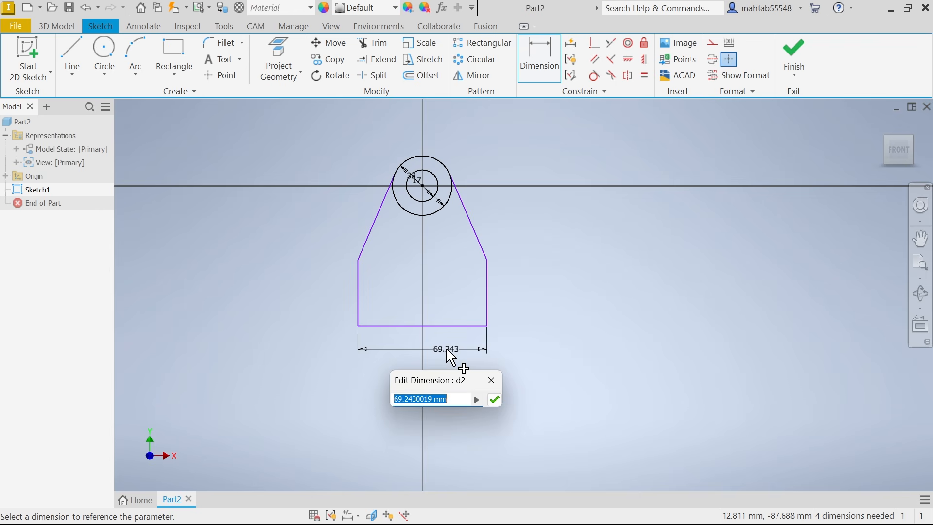
pyautogui.write('58')
pyautogui.press('Return')
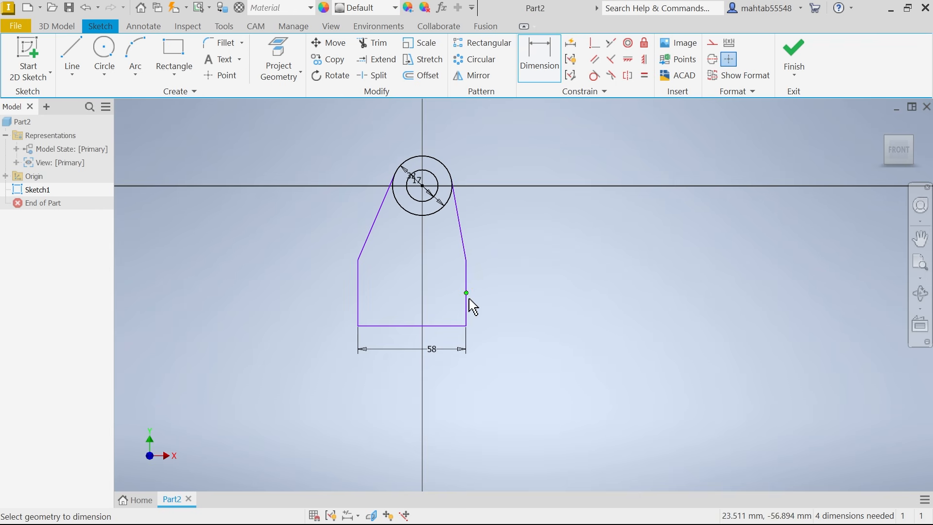
# - Dimension the right vertical edge of the profile and set its height to 55 mm
pyautogui.click(469, 313)
pyautogui.click(511, 311)
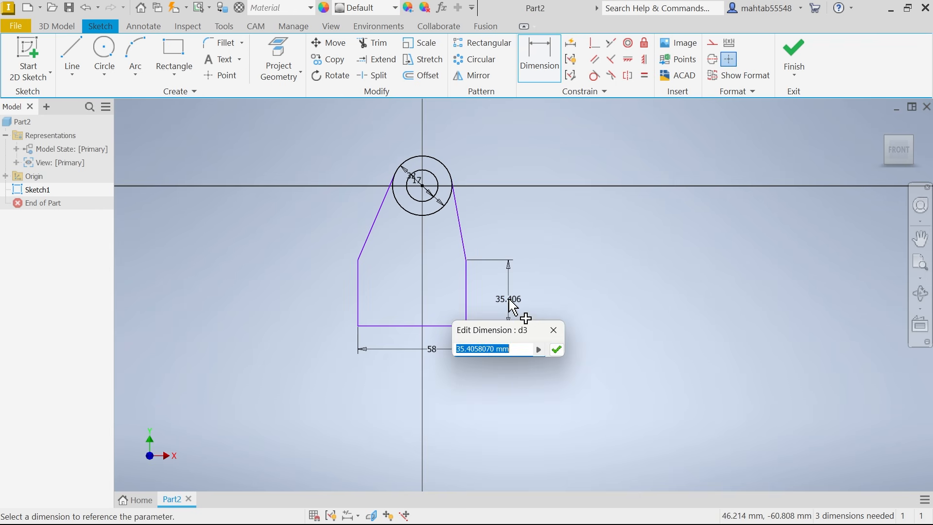
pyautogui.write('55')
pyautogui.press('Return')
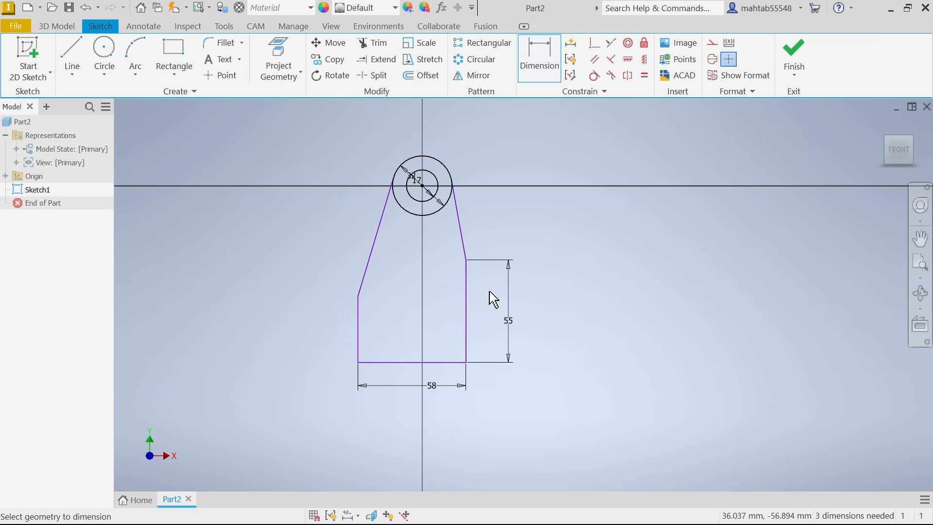
# - Set the vertical distance from the circles' centre to the upper end of the right vertical edge to 52 mm
pyautogui.click(466, 260)
pyautogui.click(422, 186)
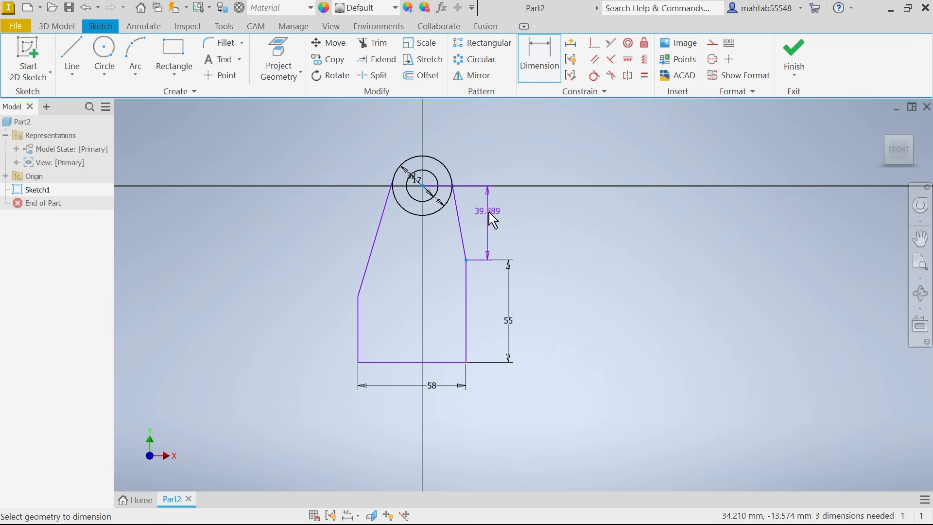
pyautogui.click(494, 221)
pyautogui.write('52')
pyautogui.press('Return')
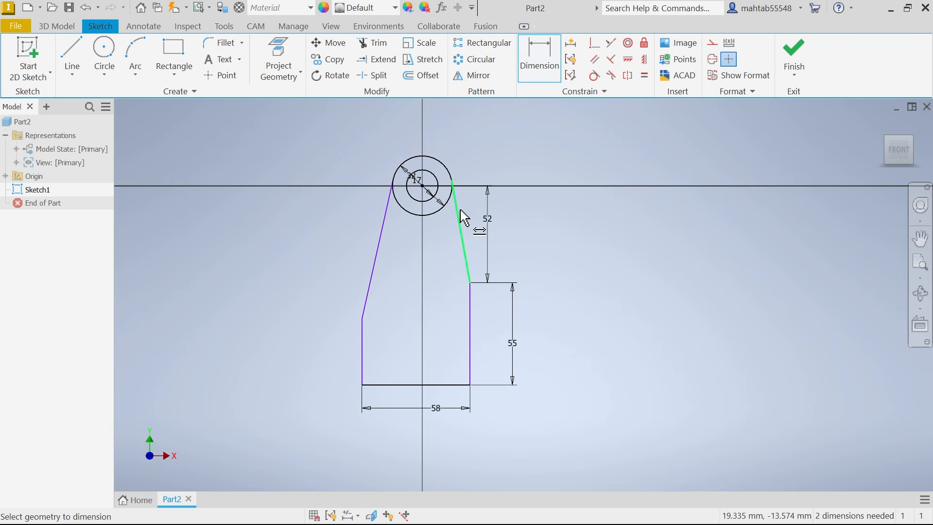
pyautogui.rightClick(549, 147)
pyautogui.click(610, 150)
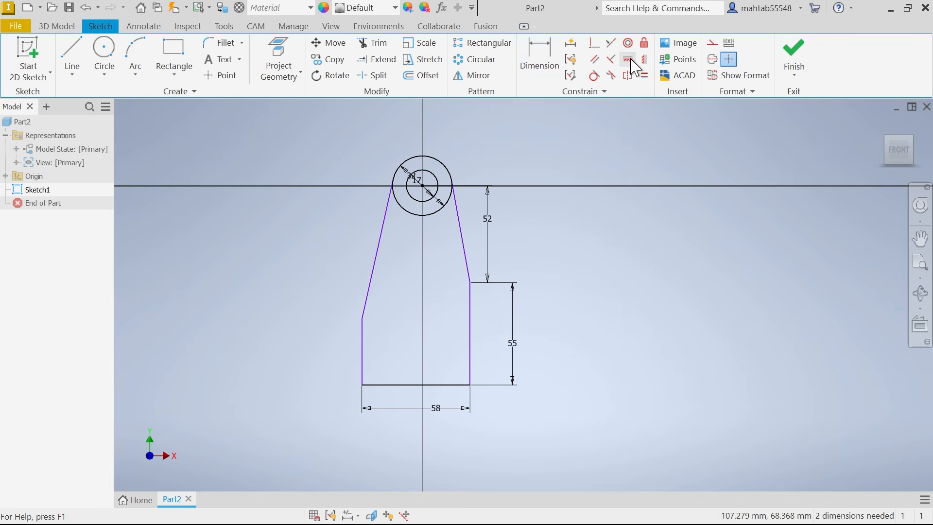
# - Align the base line's midpoint vertically with the circles' centre using a Vertical constraint
pyautogui.click(644, 60)
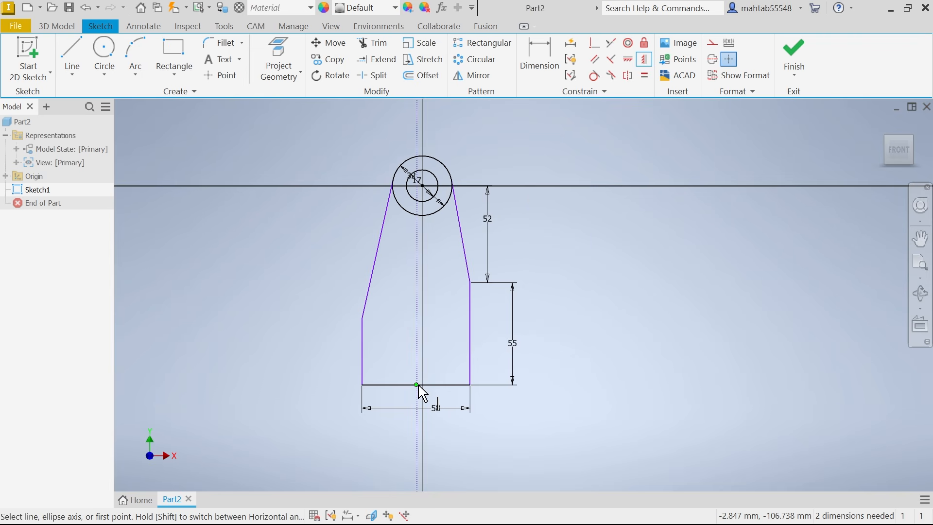
pyautogui.scroll(-3, 414, 386)
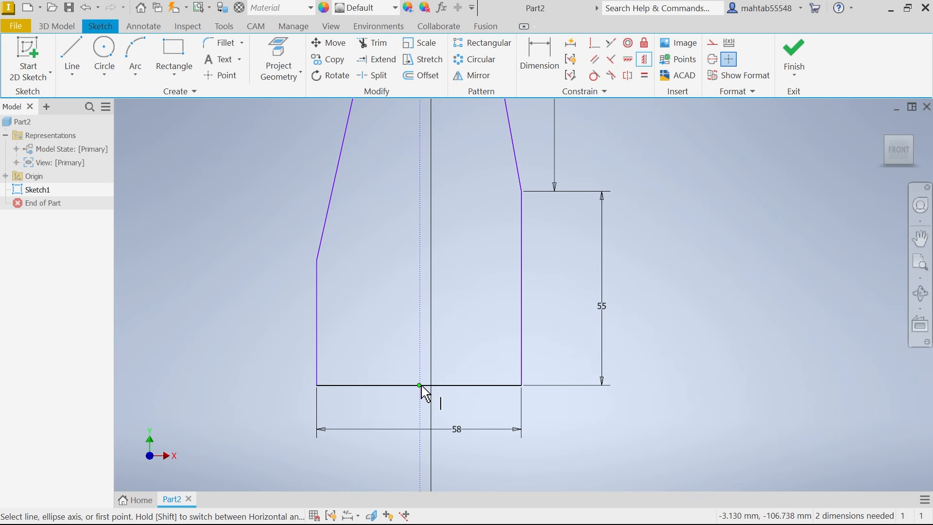
pyautogui.click(420, 385)
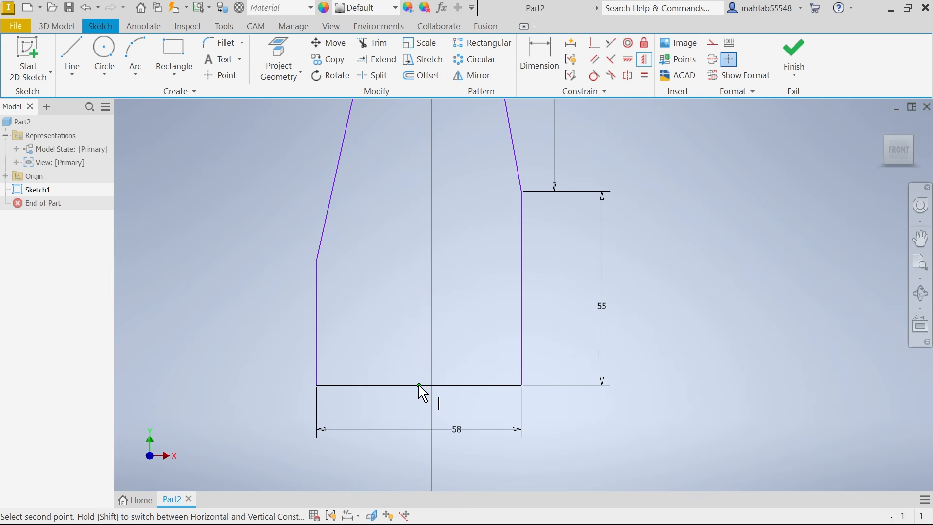
pyautogui.scroll(3, 459, 301)
pyautogui.scroll(-5, 449, 191)
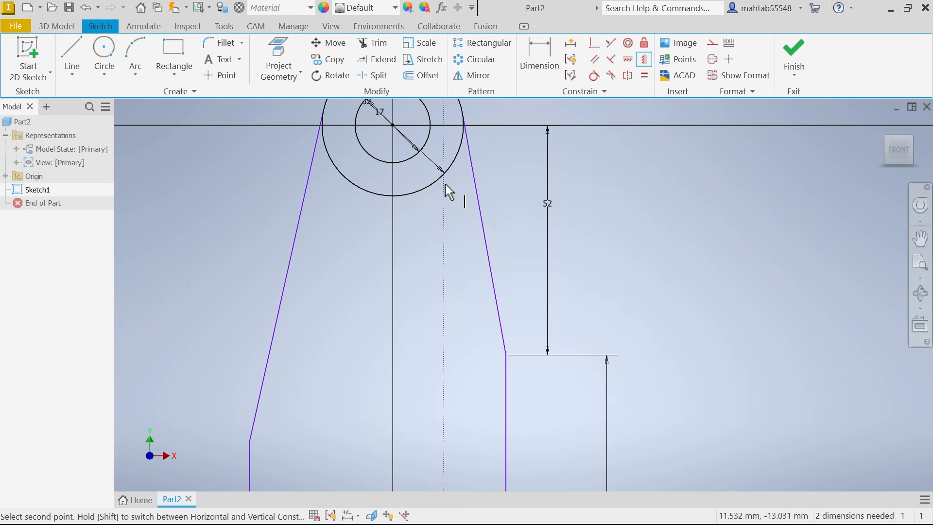
pyautogui.scroll(2, 416, 146)
pyautogui.click(402, 131)
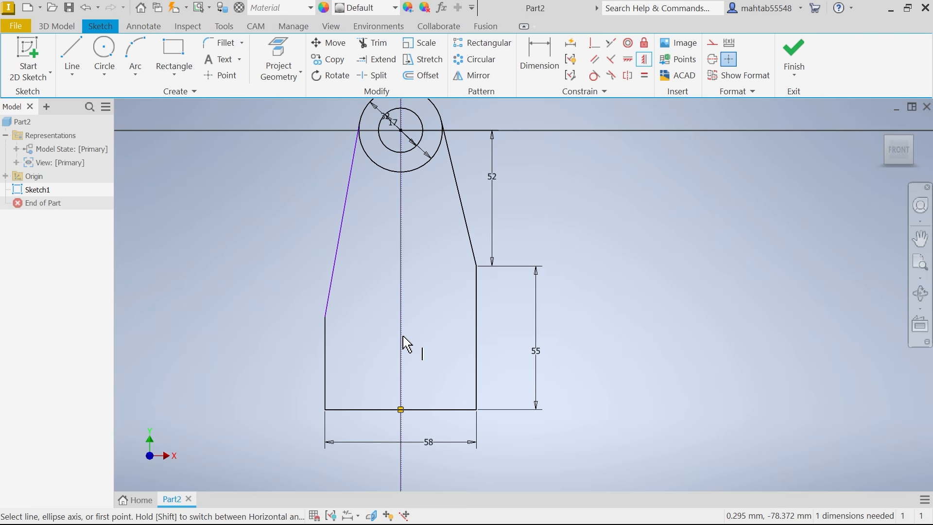
# - Align the upper ends of the right and left vertical edges with a Horizontal constraint
pyautogui.click(632, 60)
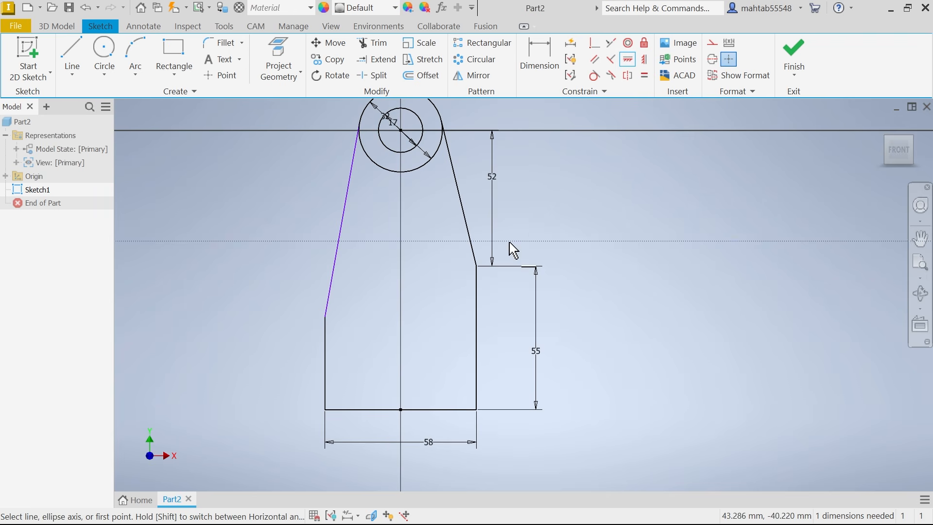
pyautogui.click(475, 267)
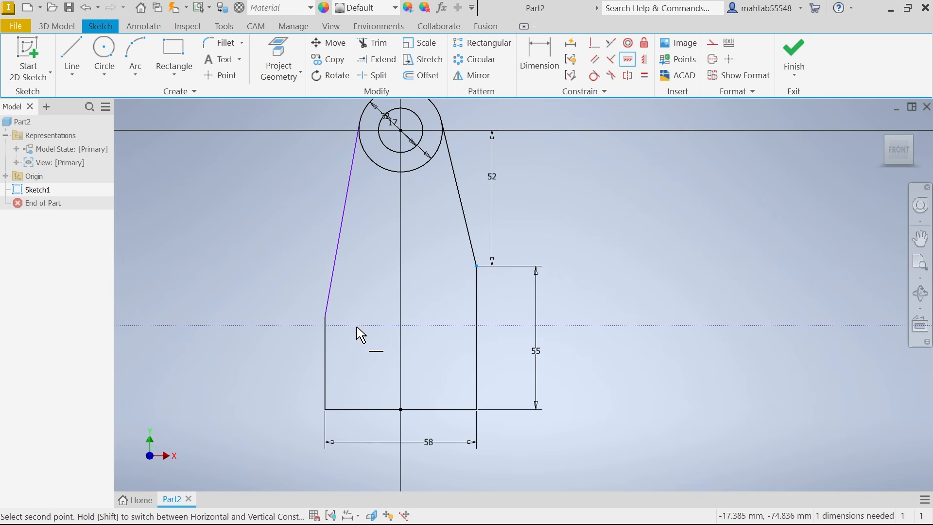
pyautogui.click(325, 317)
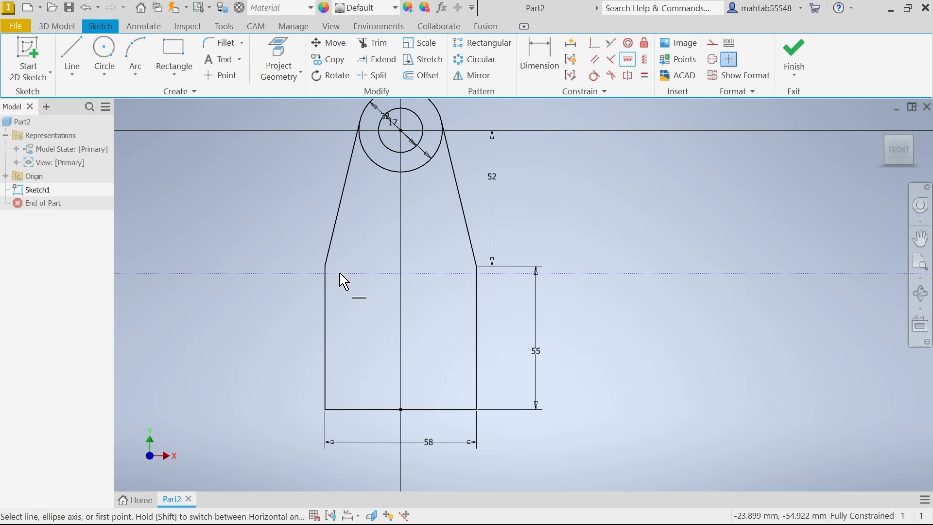
pyautogui.rightClick(555, 206)
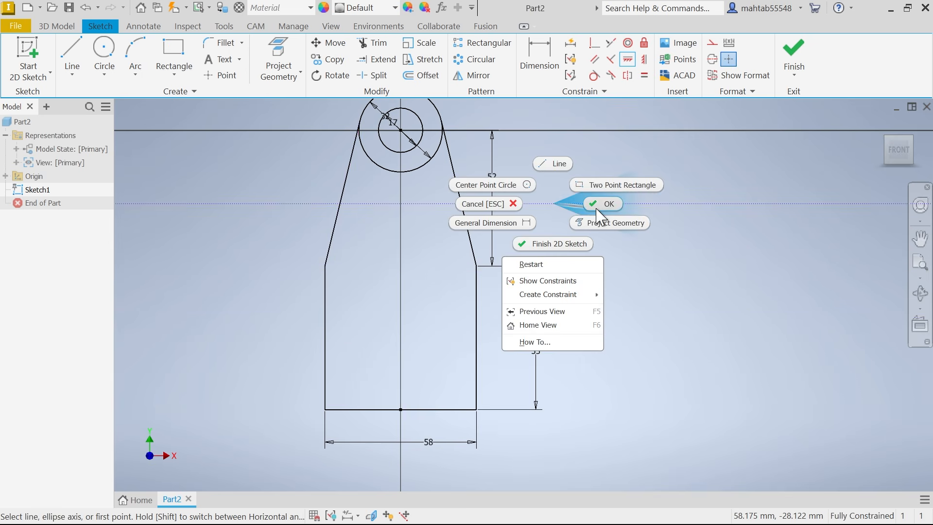
pyautogui.click(593, 205)
# - Draw a horizontal line joining the upper ends of the two vertical edges, and finish the sketch
pyautogui.click(74, 47)
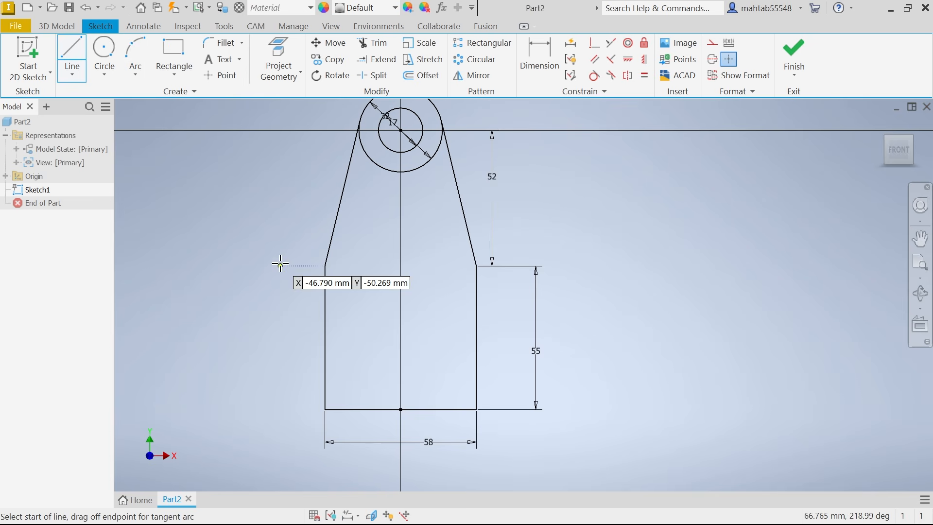
pyautogui.click(325, 266)
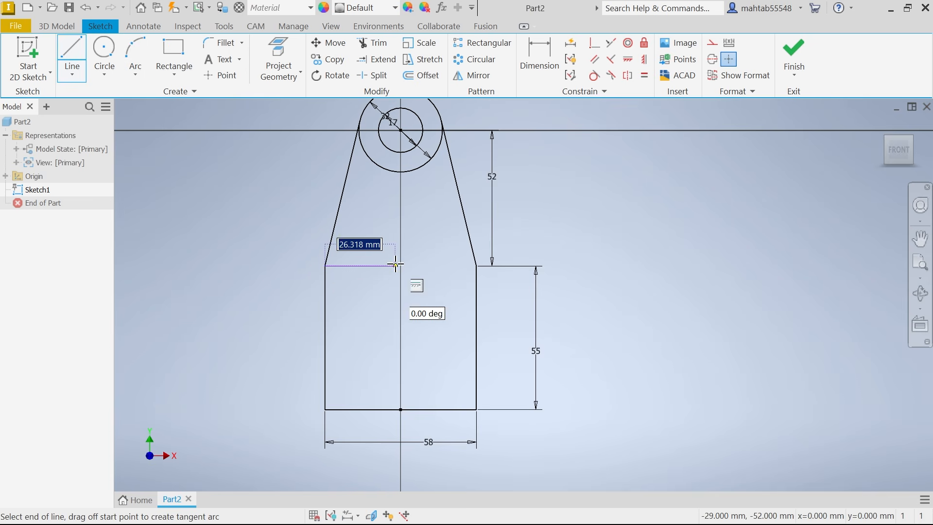
pyautogui.click(477, 265)
pyautogui.rightClick(547, 217)
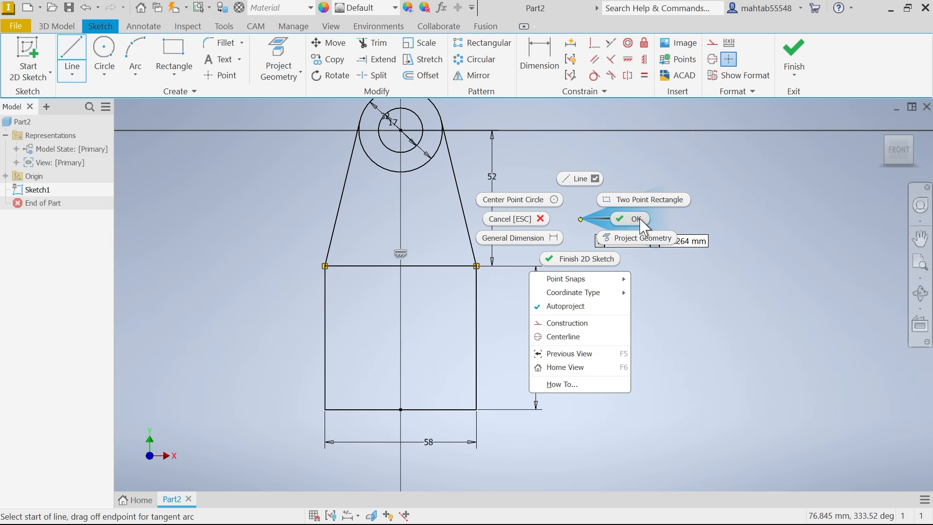
pyautogui.click(583, 216)
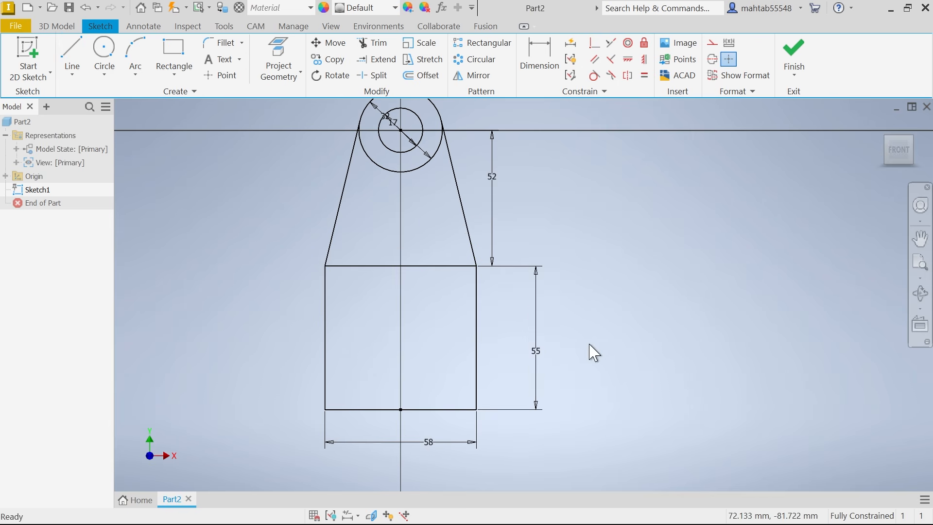
pyautogui.click(793, 53)
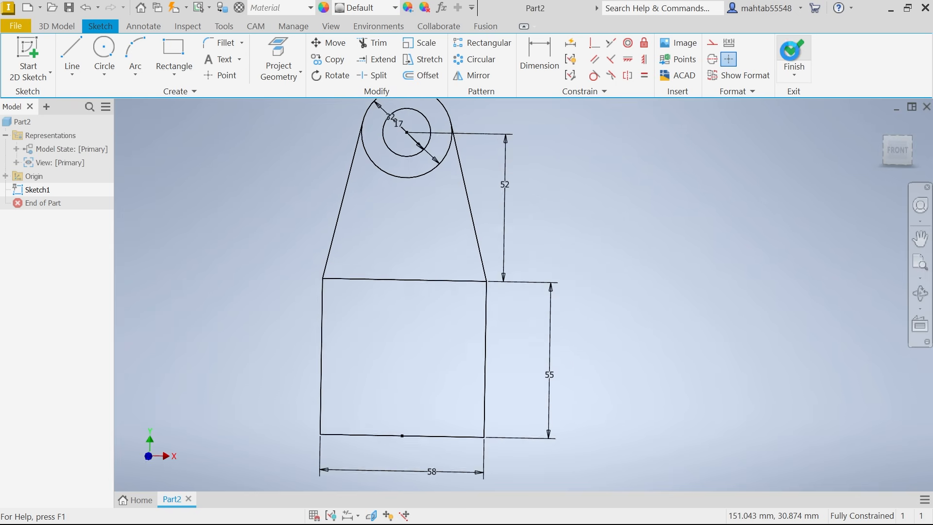
# - Extrude the lower rectangular region 10 mm backward in the flipped direction, keeping Extrude active for another feature
pyautogui.click(881, 124)
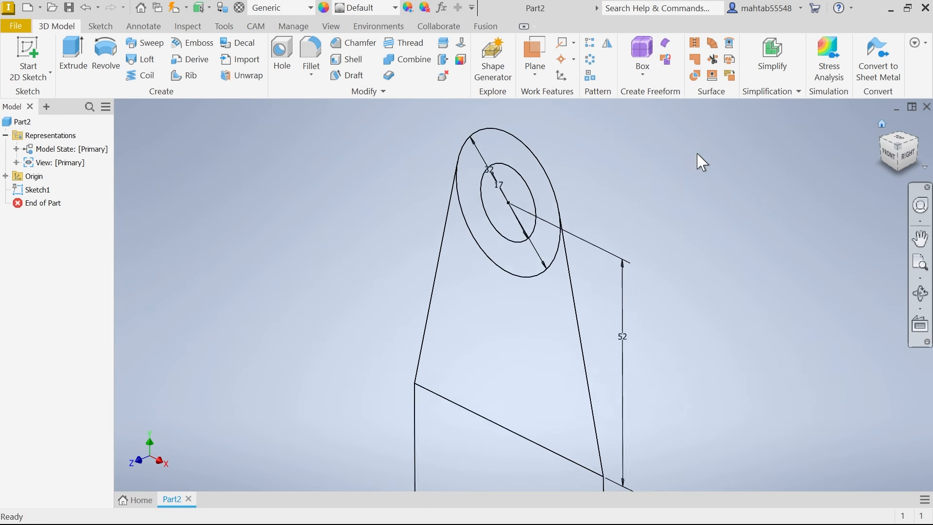
pyautogui.click(76, 72)
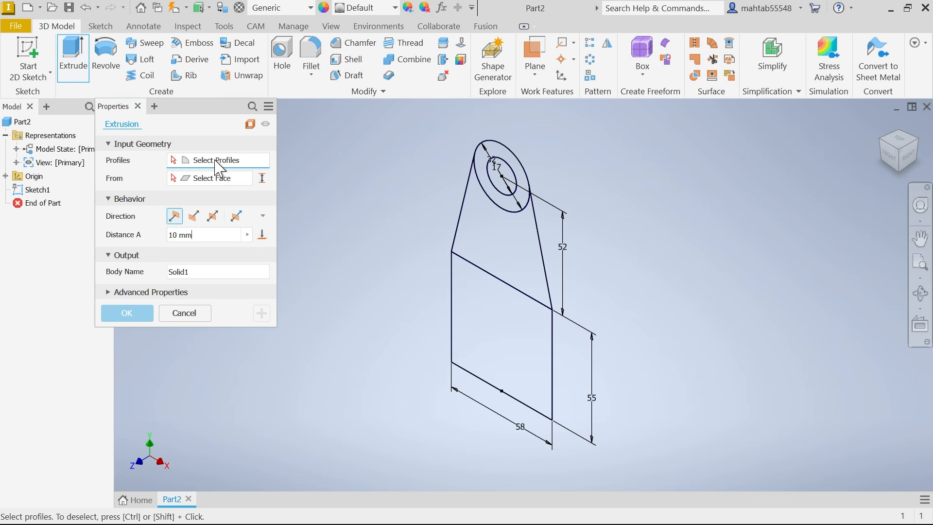
pyautogui.click(500, 326)
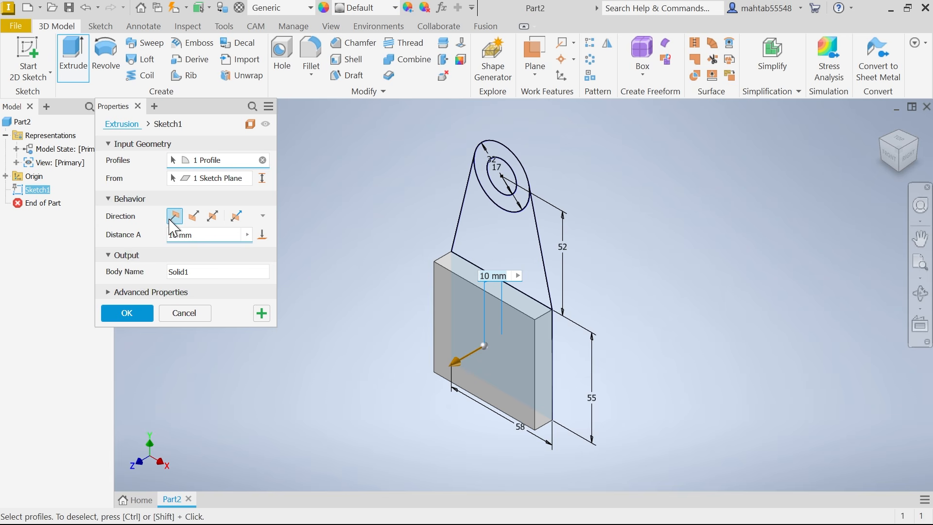
pyautogui.click(192, 217)
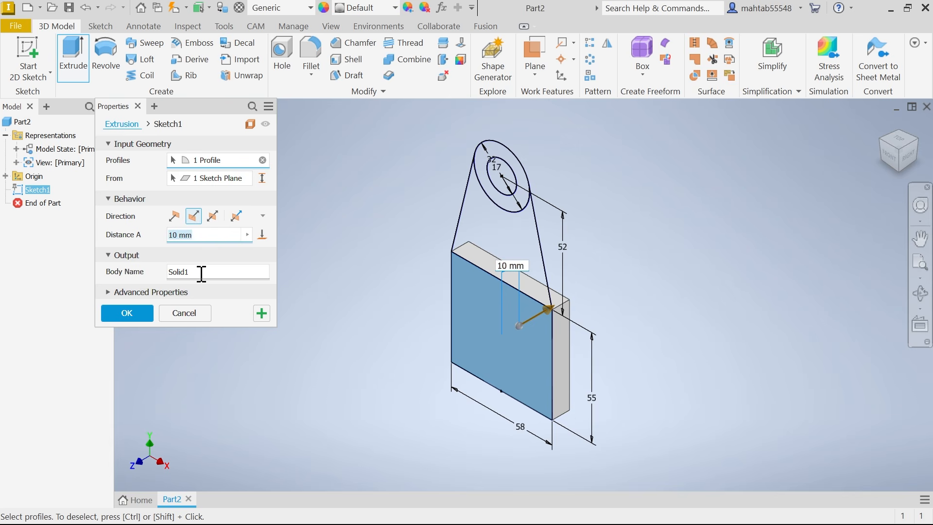
pyautogui.click(172, 271)
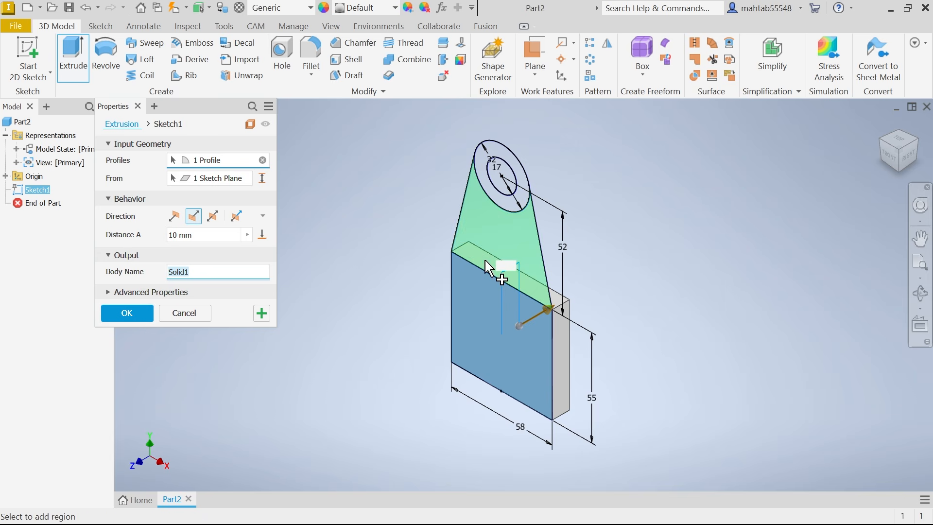
pyautogui.click(262, 314)
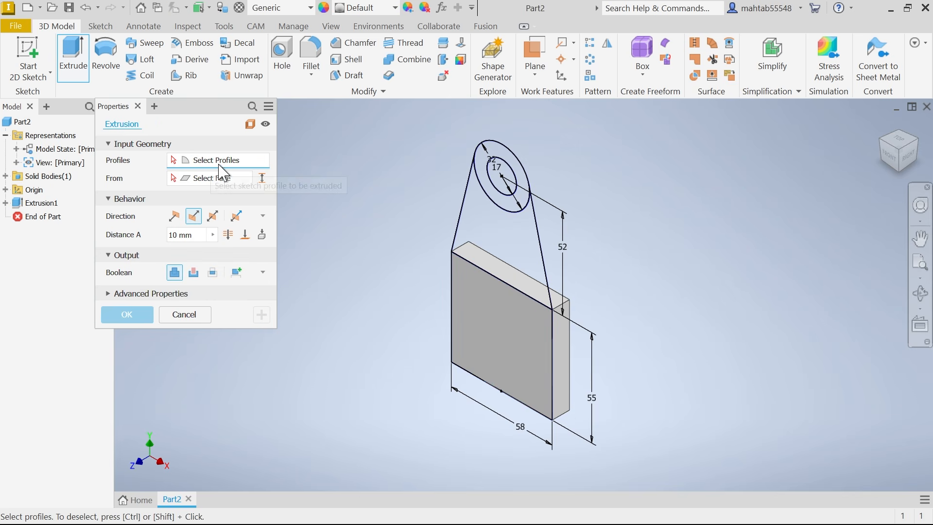
# - Extrude the tapered region between the rectangle and the outer circle 8 mm backward, joined to the plate
pyautogui.click(499, 236)
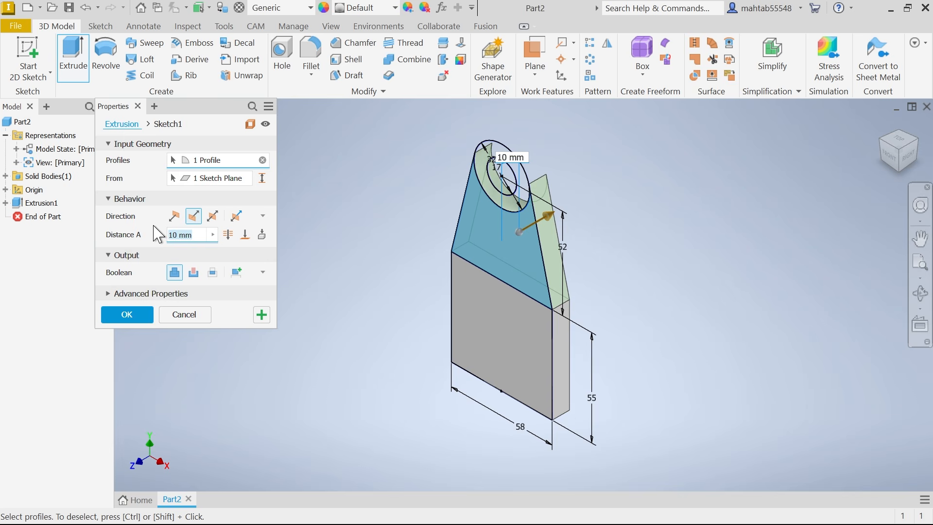
pyautogui.write('8')
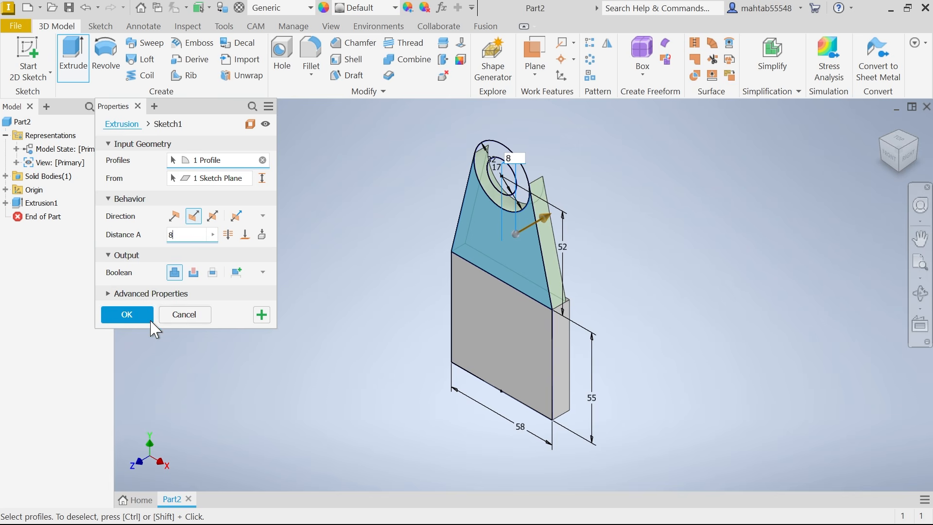
pyautogui.click(262, 316)
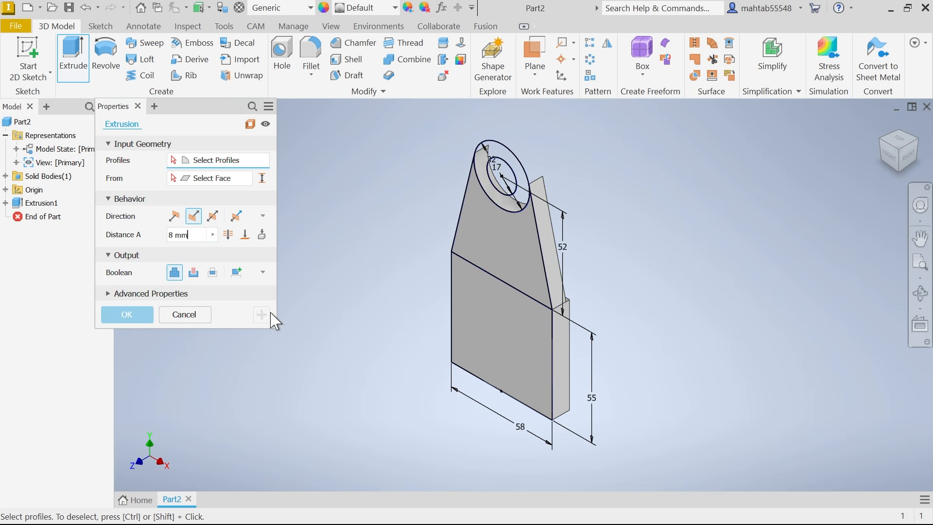
# - Extrude the ring between the two circles asymmetrically, 17 mm forward and 16 mm backward, joined to the body
pyautogui.click(522, 190)
pyautogui.scroll(2, 527, 149)
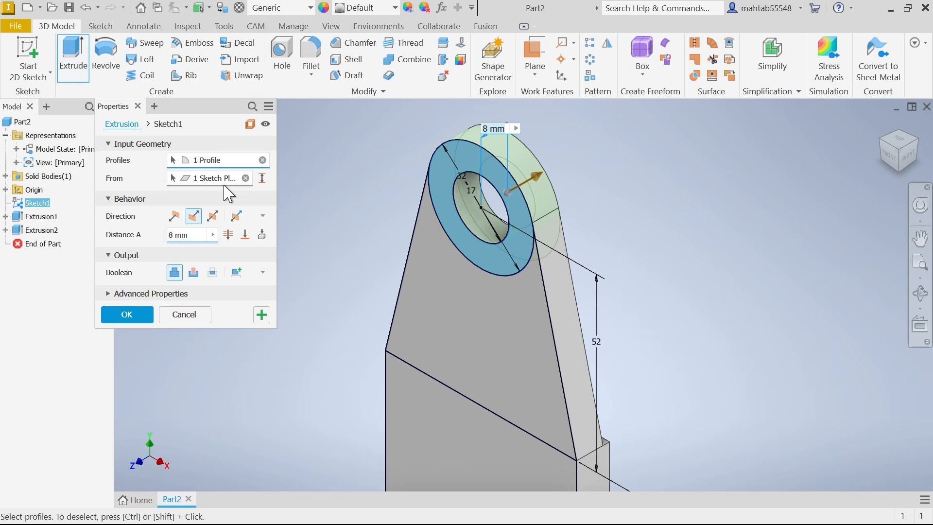
pyautogui.click(237, 219)
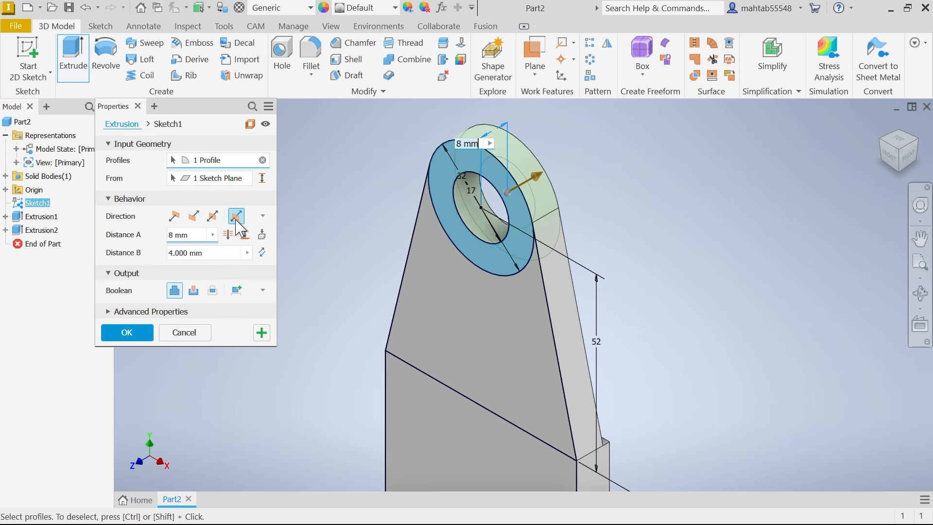
pyautogui.click(198, 235)
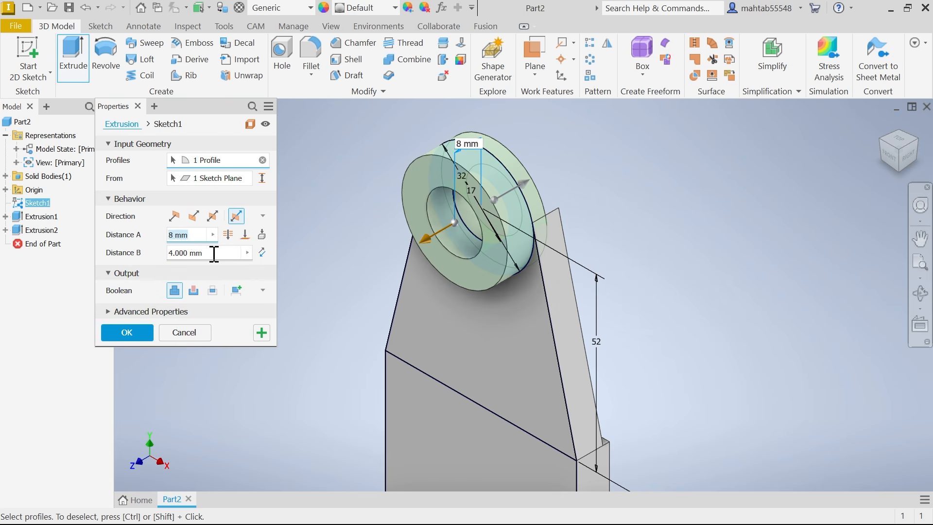
pyautogui.write('17')
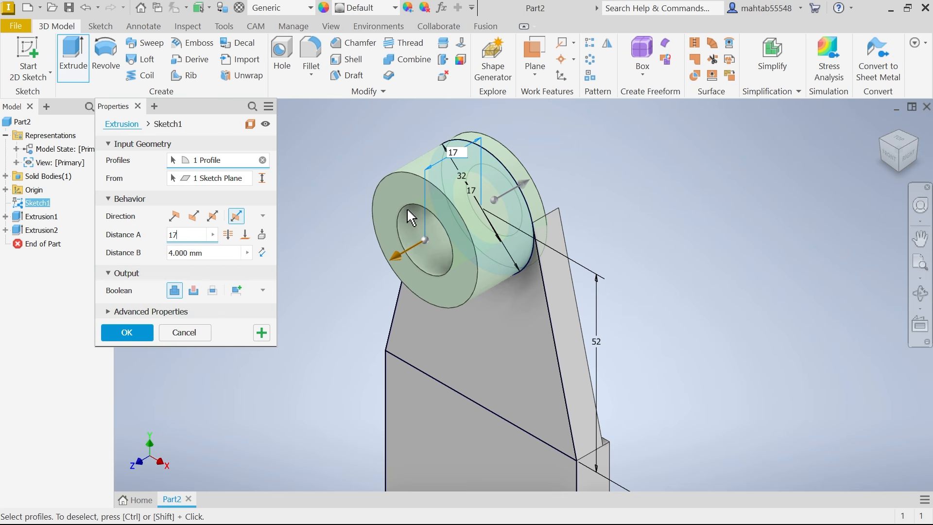
pyautogui.click(216, 254)
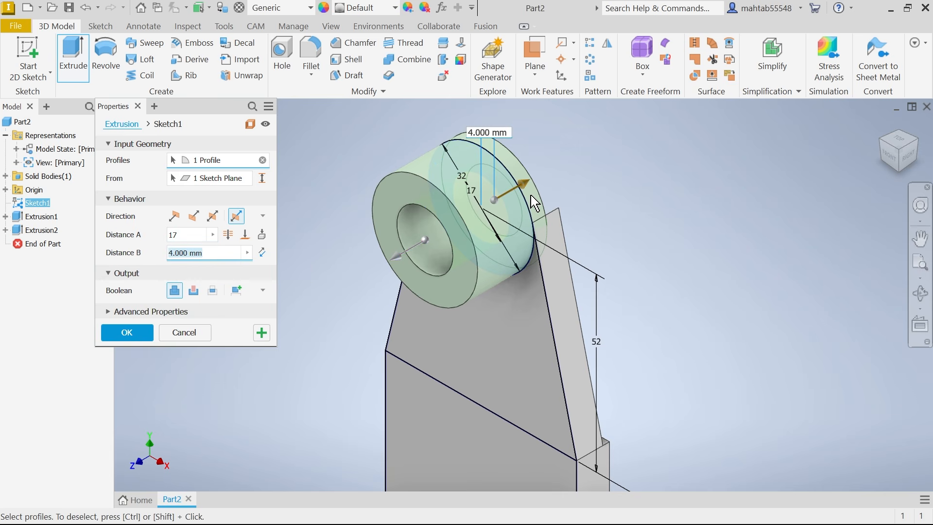
pyautogui.write('16')
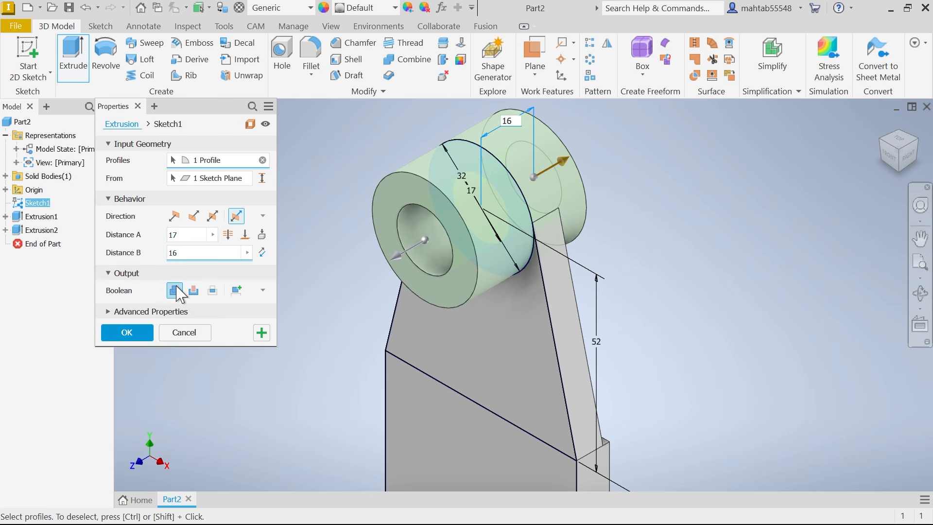
pyautogui.click(126, 334)
# - Start a new sketch on the rear face of the lower rectangular plate
pyautogui.scroll(-5, 474, 287)
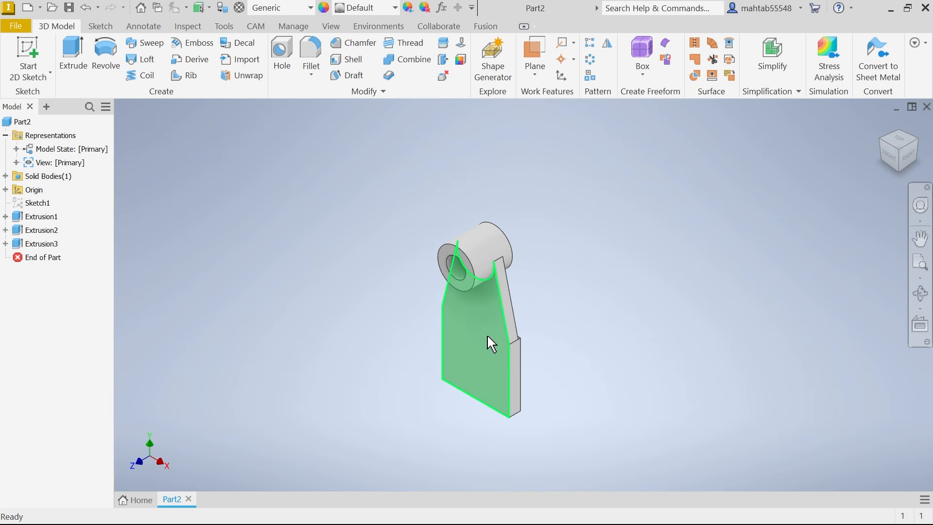
pyautogui.scroll(4, 488, 344)
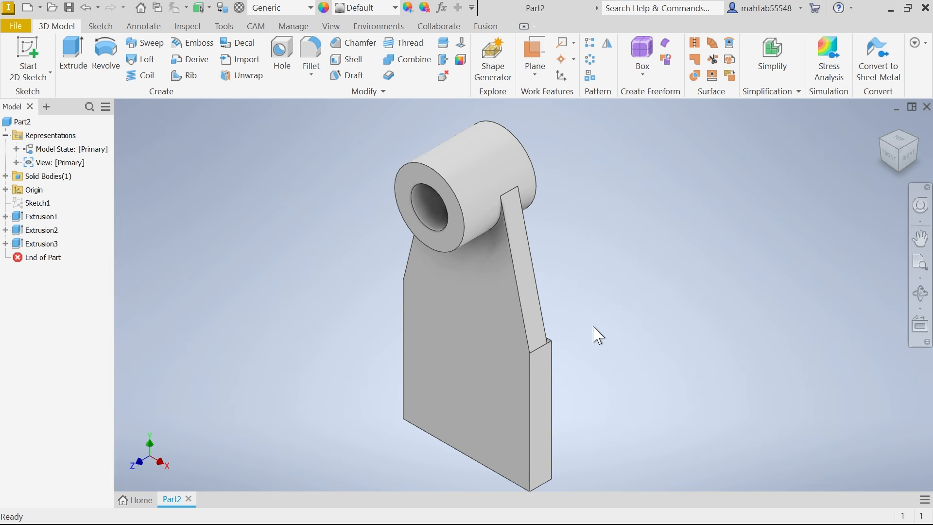
pyautogui.keyDown('shift'); pyautogui.moveTo(613, 322); pyautogui.dragTo(505, 311, button='middle'); pyautogui.keyUp('shift')
pyautogui.click(507, 330)
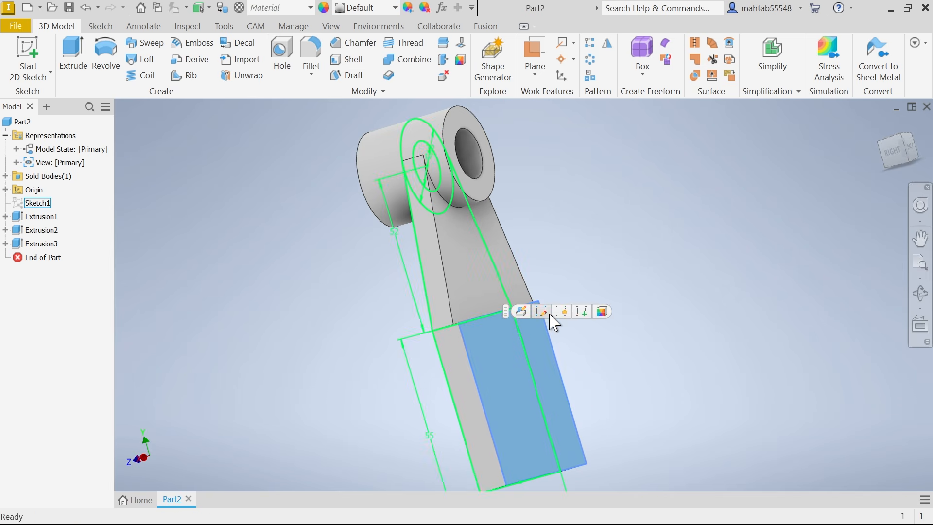
pyautogui.click(582, 312)
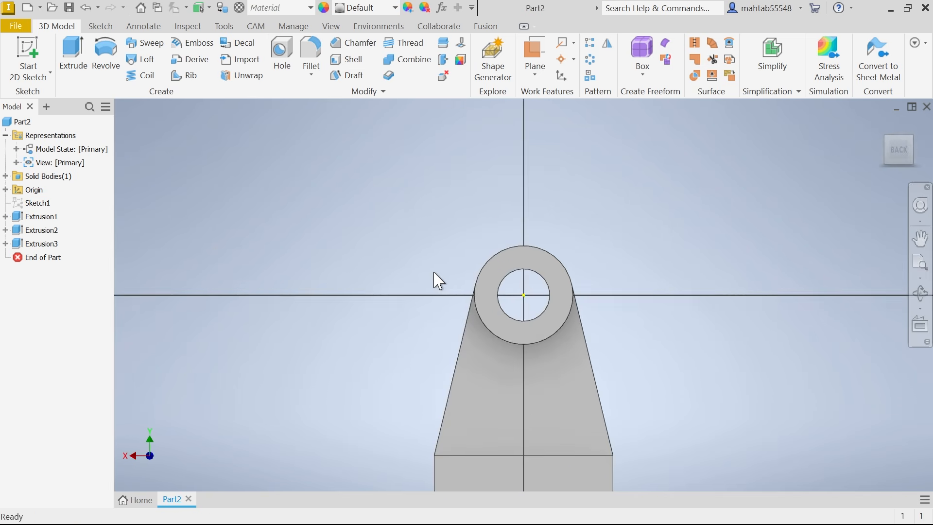
# - Sketch a two-point rectangle about 12 mm high across the plate's width, starting at the plate's upper corner
pyautogui.scroll(8, 539, 369)
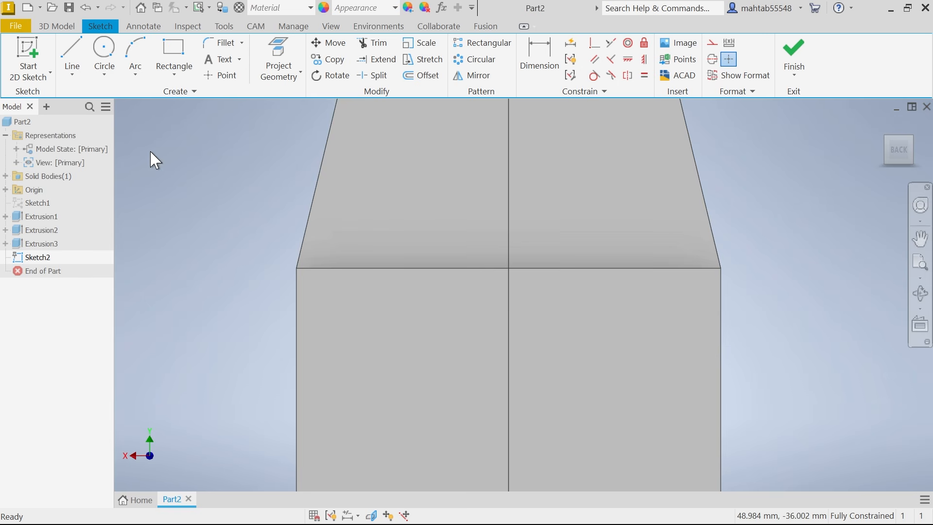
pyautogui.click(180, 51)
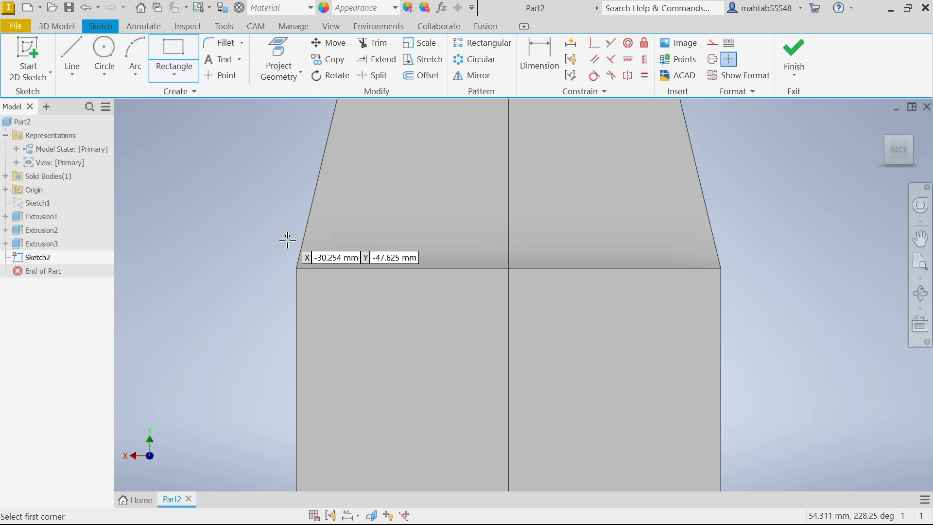
pyautogui.click(296, 267)
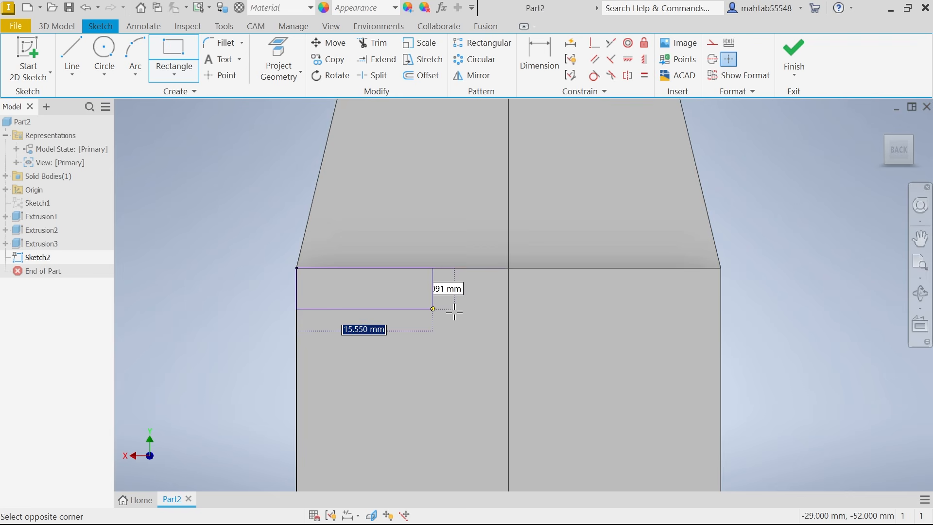
pyautogui.click(719, 356)
pyautogui.rightClick(678, 317)
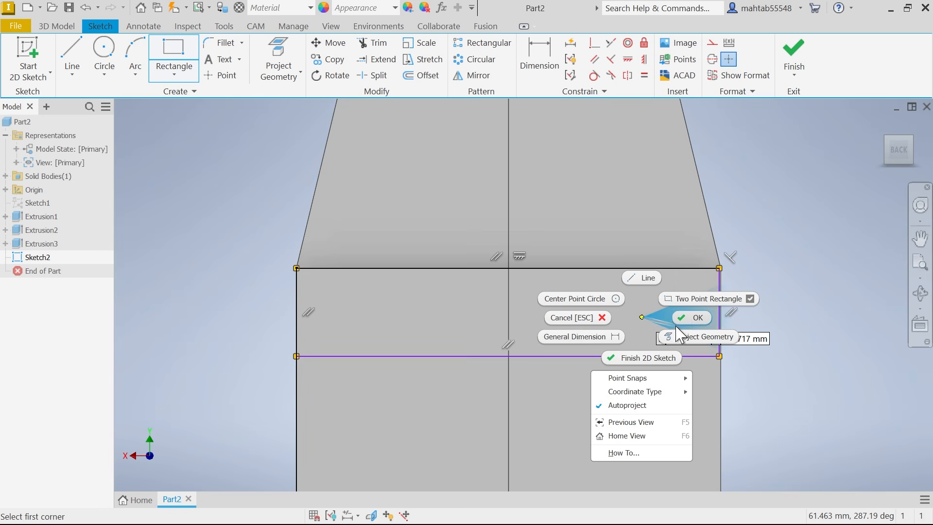
pyautogui.click(700, 316)
# - Dimension the rectangle's height as 10 mm
pyautogui.click(544, 73)
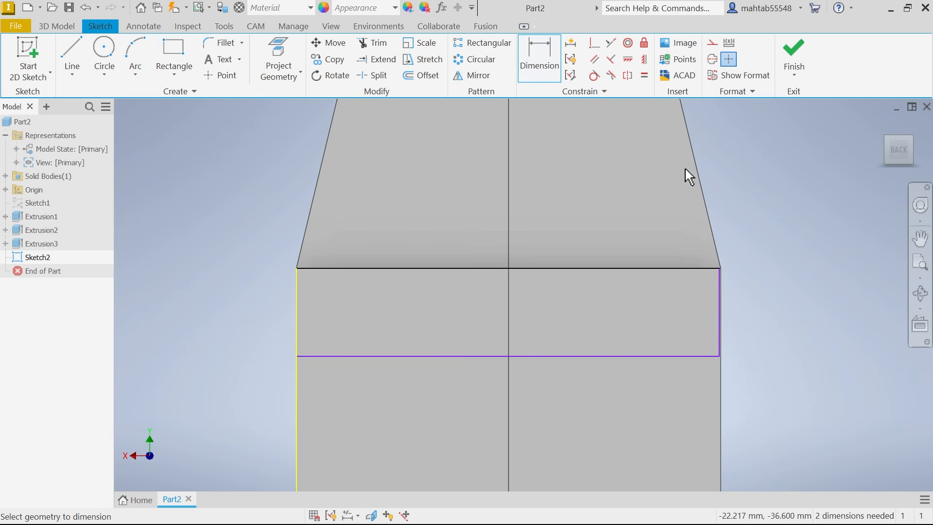
pyautogui.click(720, 312)
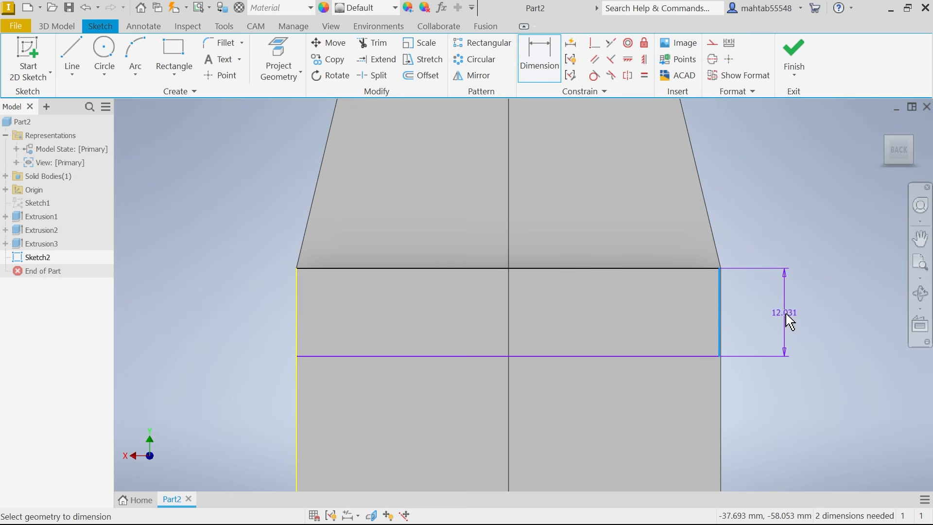
pyautogui.click(788, 319)
pyautogui.write('10')
pyautogui.press('Return')
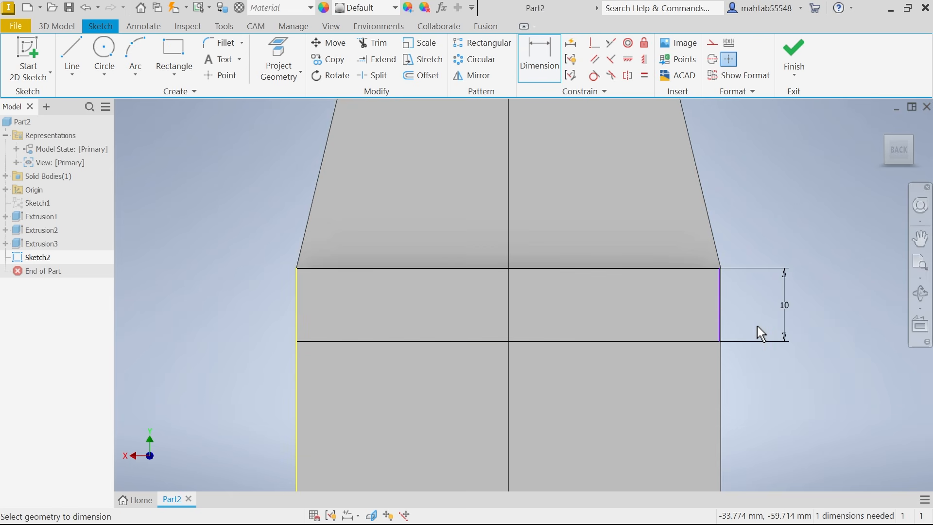
pyautogui.scroll(-3, 742, 322)
pyautogui.rightClick(745, 214)
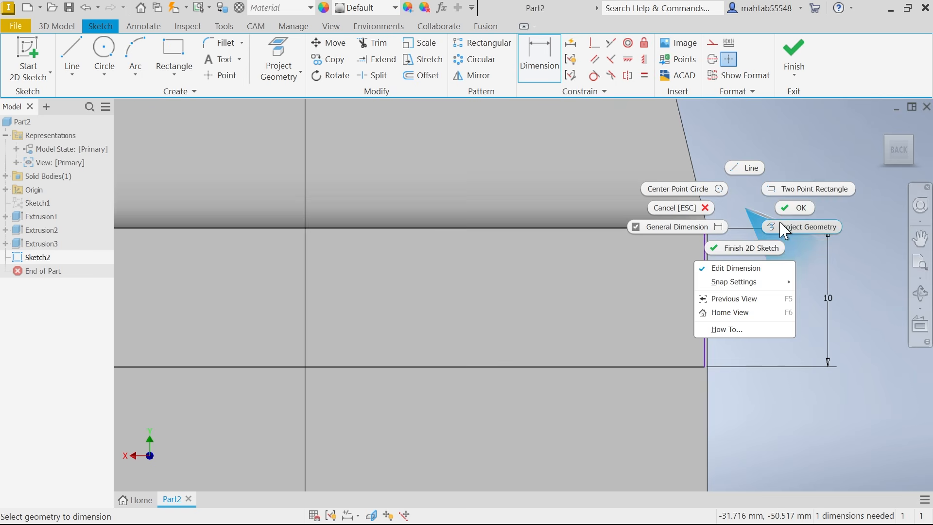
pyautogui.click(797, 208)
# - Make the rectangle's free vertical side collinear with the plate's side edge, and finish the sketch
pyautogui.click(611, 44)
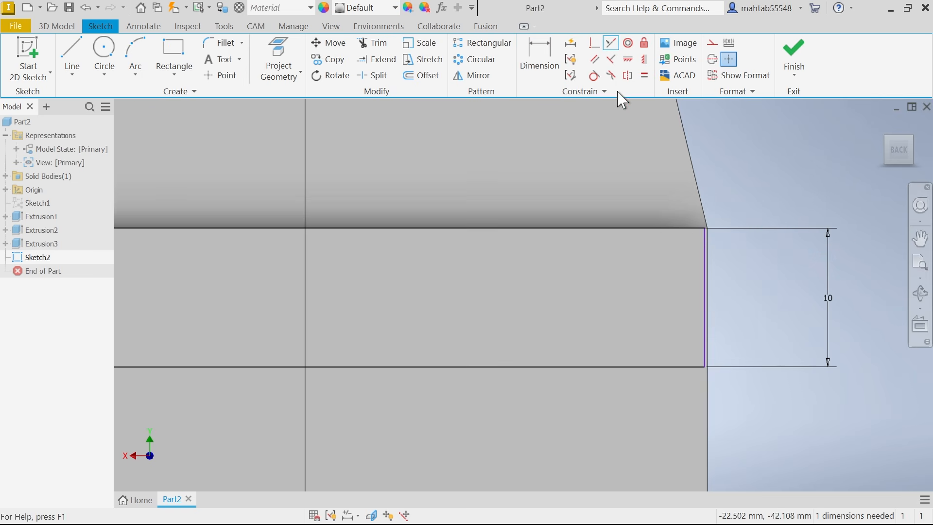
pyautogui.click(706, 287)
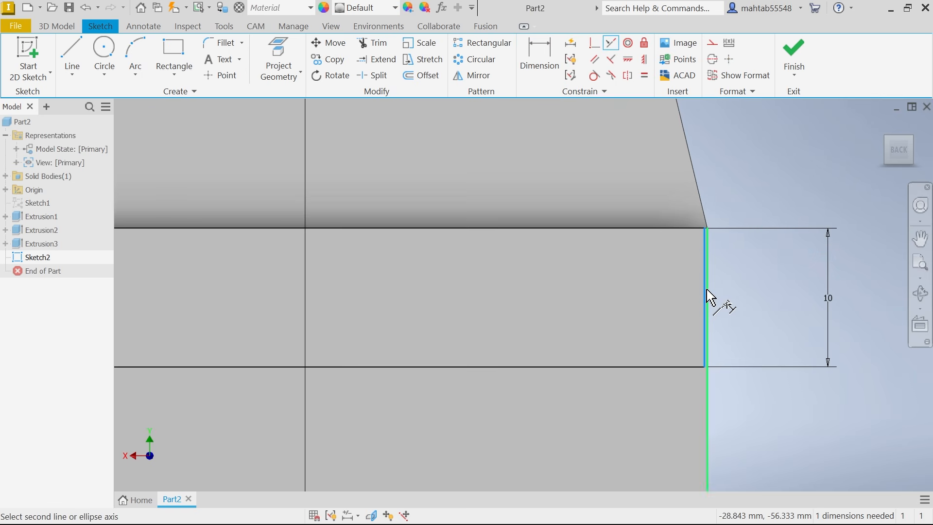
pyautogui.click(708, 294)
pyautogui.rightClick(736, 181)
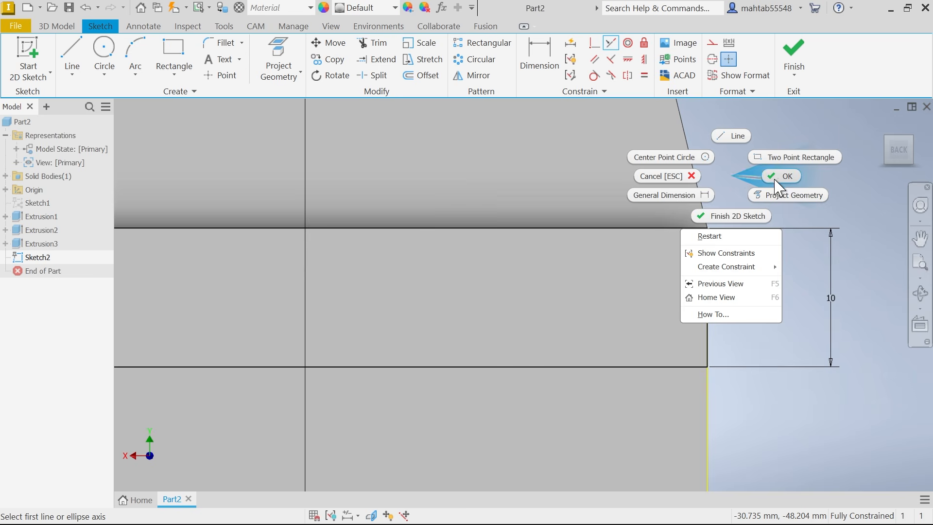
pyautogui.click(776, 178)
pyautogui.scroll(-3, 658, 233)
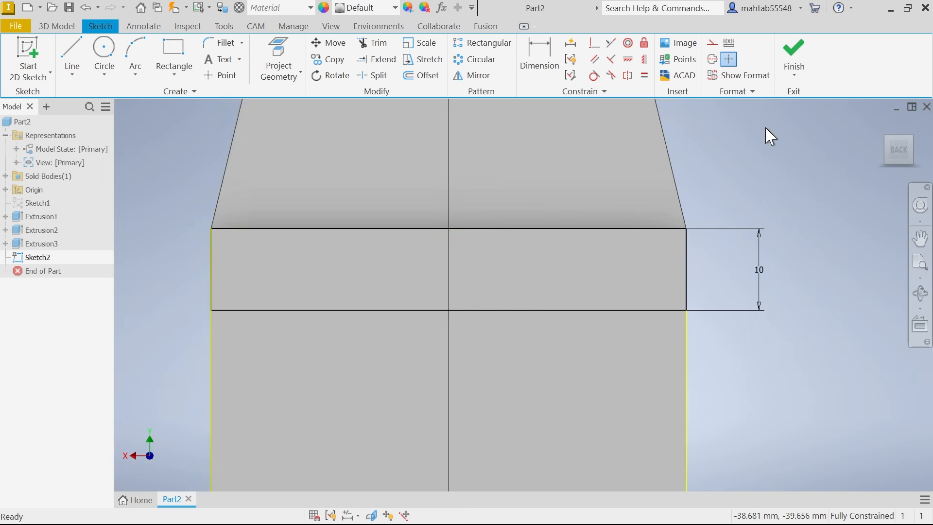
pyautogui.click(795, 54)
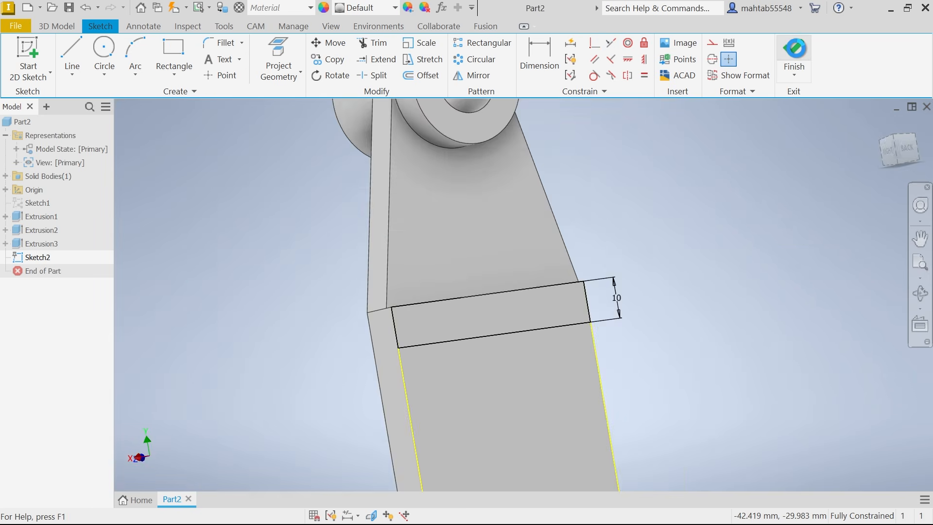
# - Extrude the 10 mm high rectangle 3 mm outward from the plate's rear face, joined to the body, and restore the home view
pyautogui.click(73, 58)
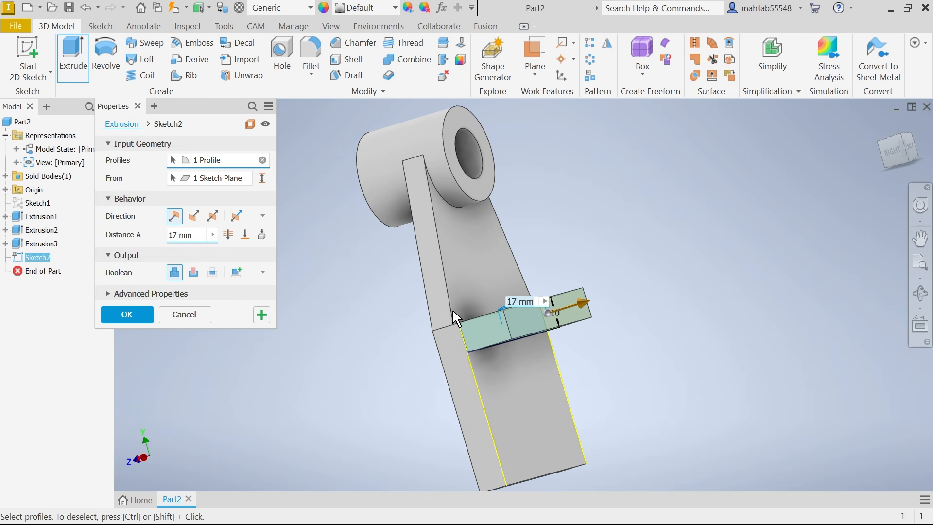
pyautogui.keyDown('shift'); pyautogui.moveTo(595, 228); pyautogui.dragTo(603, 233, button='middle'); pyautogui.keyUp('shift')
pyautogui.scroll(3, 535, 360)
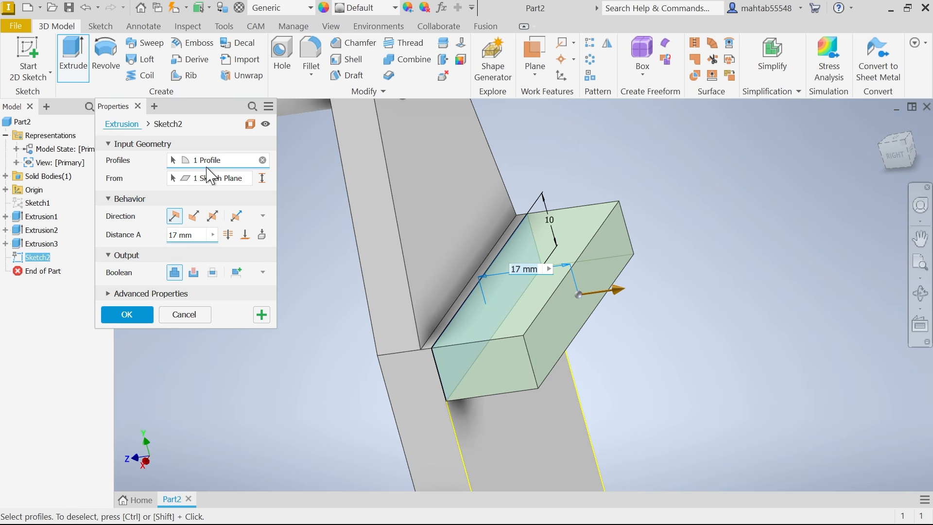
pyautogui.click(174, 233)
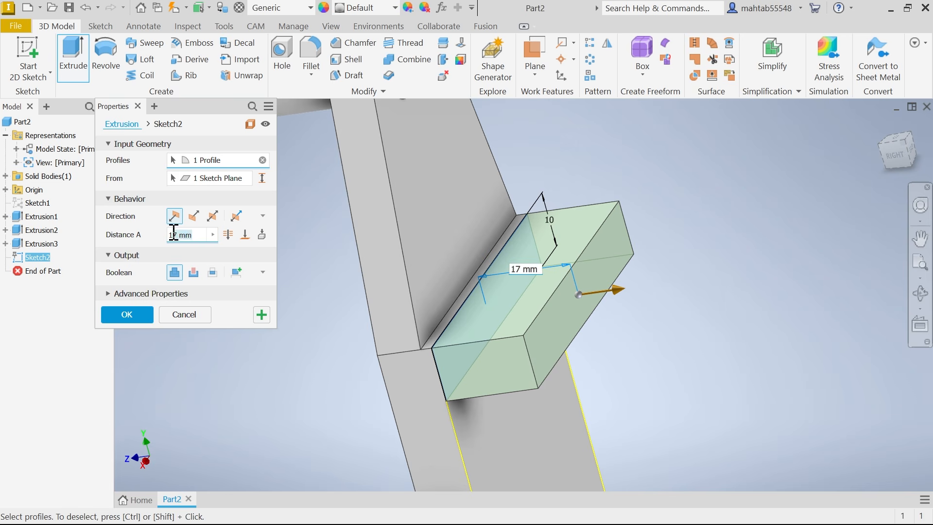
pyautogui.write('3')
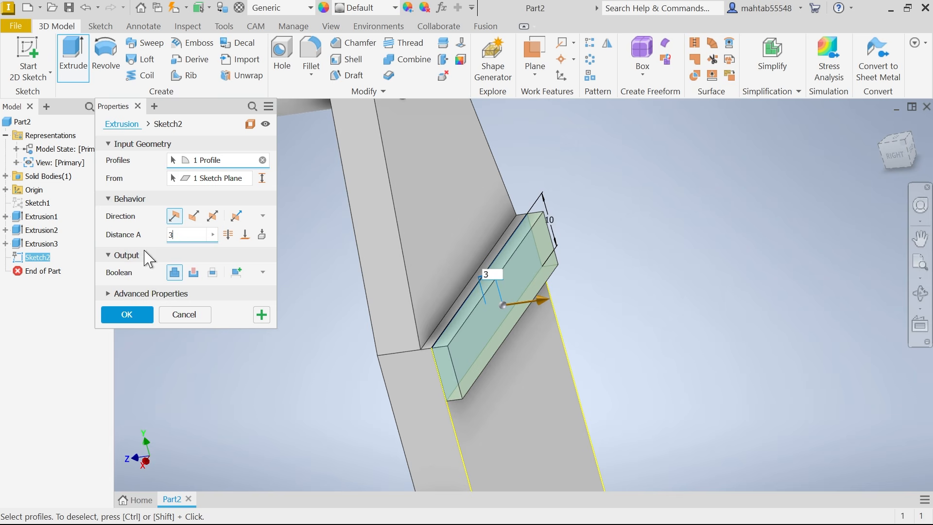
pyautogui.click(140, 315)
pyautogui.click(881, 131)
# - Switch to the drawing image, examine the dimensions of the bosses, horizontal web and rib, and return to Inventor
pyautogui.hotkey('alt', 'Tab')
pyautogui.moveTo(315, 417)
pyautogui.mouseDown()
pyautogui.moveTo(340, 374)
pyautogui.moveTo(298, 367)
pyautogui.mouseUp()
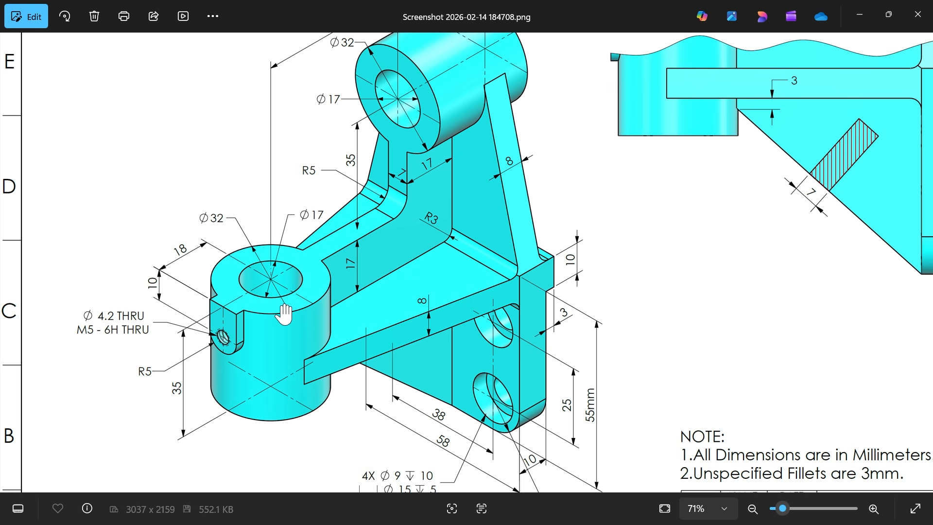
pyautogui.scroll(1, 302, 315)
pyautogui.scroll(2, 302, 315)
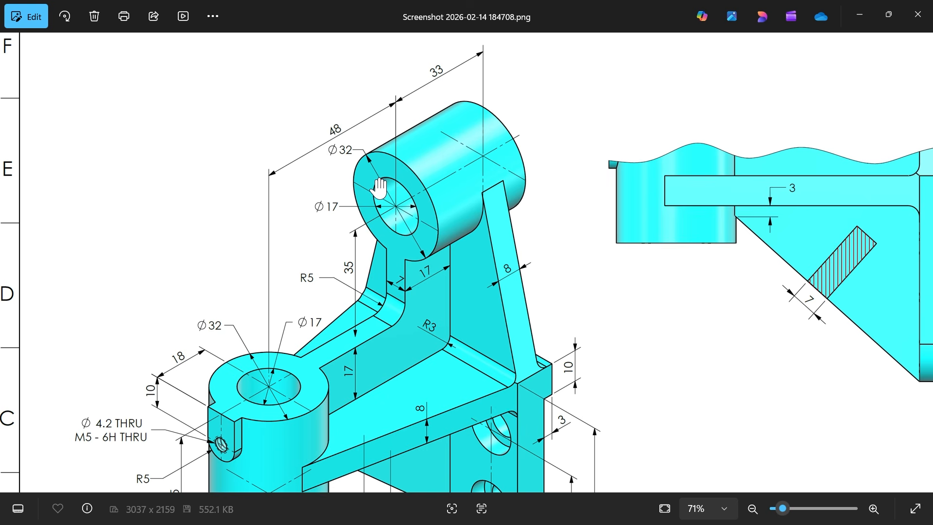
pyautogui.moveTo(388, 290); pyautogui.dragTo(383, 265)
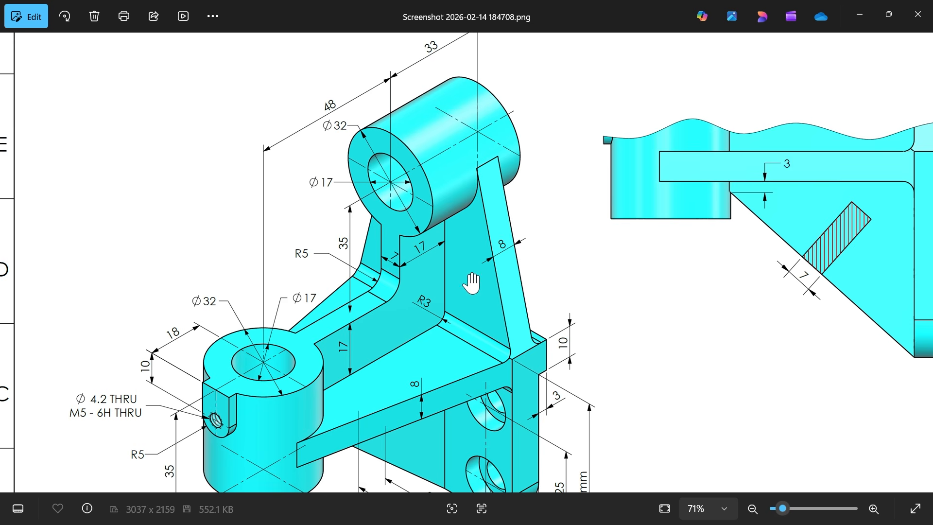
pyautogui.moveTo(375, 335); pyautogui.dragTo(435, 237)
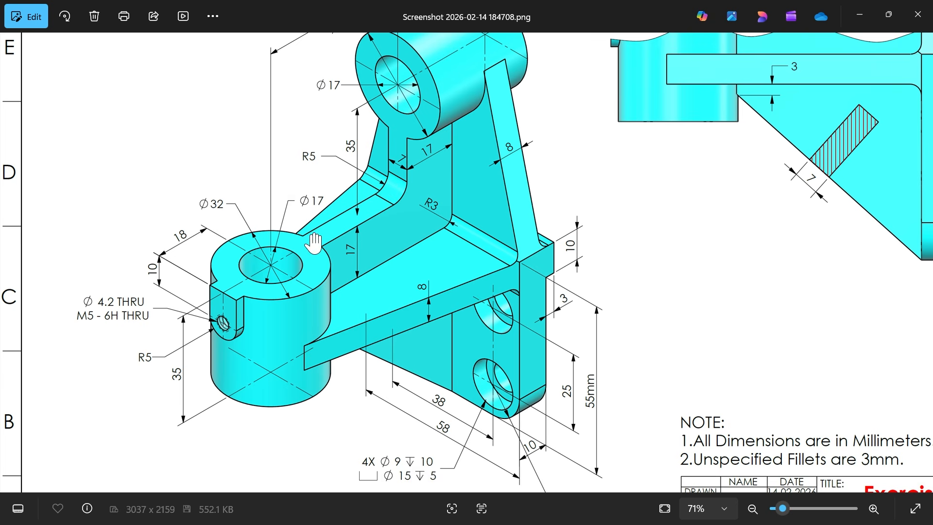
pyautogui.click(866, 13)
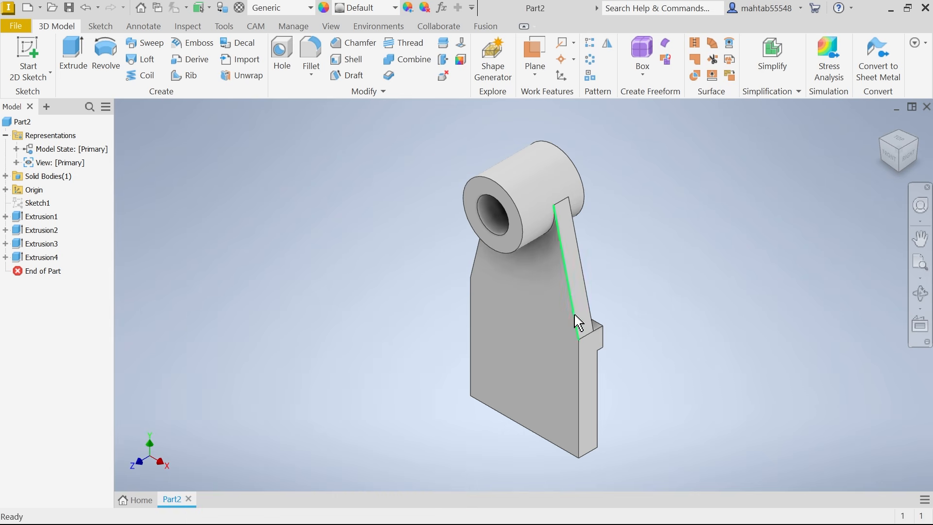
# - Start a new sketch on the upper face of the plate's rear ledge and slice the graphics at the sketch plane
pyautogui.scroll(5, 606, 329)
pyautogui.click(560, 336)
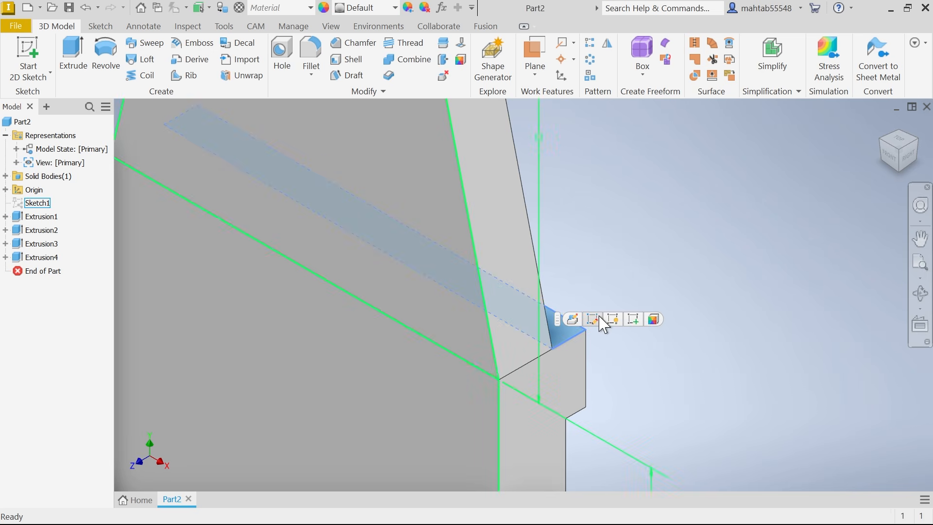
pyautogui.click(634, 319)
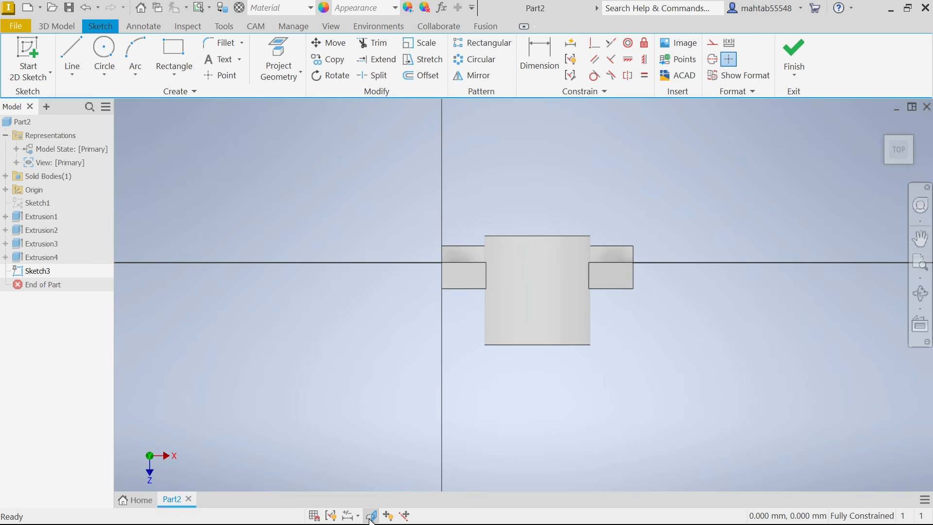
pyautogui.click(372, 516)
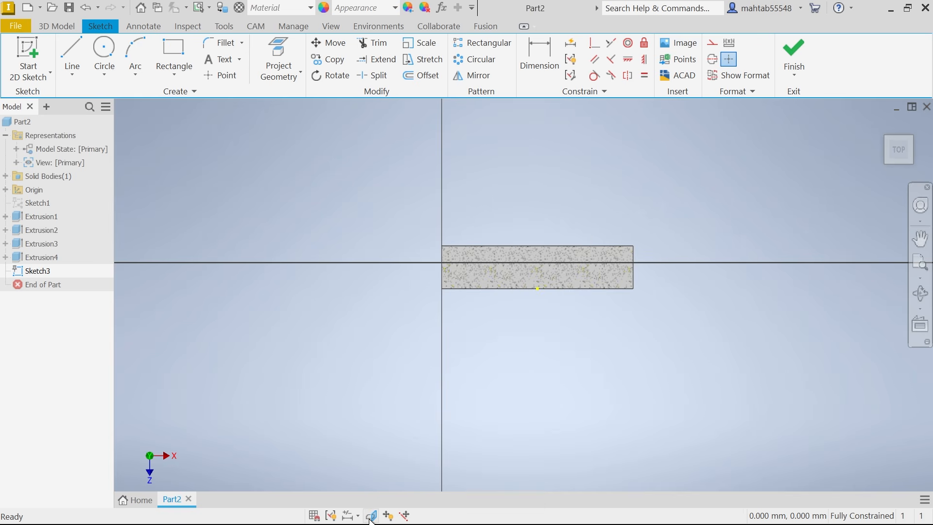
# - Draw a line about 58 mm long from the midpoint of the plate's front edge, perpendicular to that edge and away from the plate
pyautogui.click(73, 56)
pyautogui.scroll(-2, 531, 340)
pyautogui.scroll(3, 535, 374)
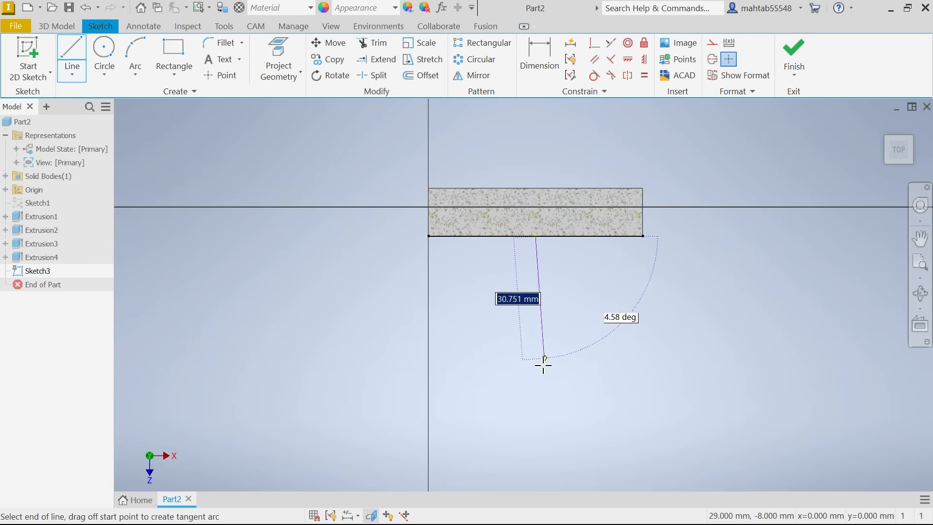
pyautogui.click(535, 451)
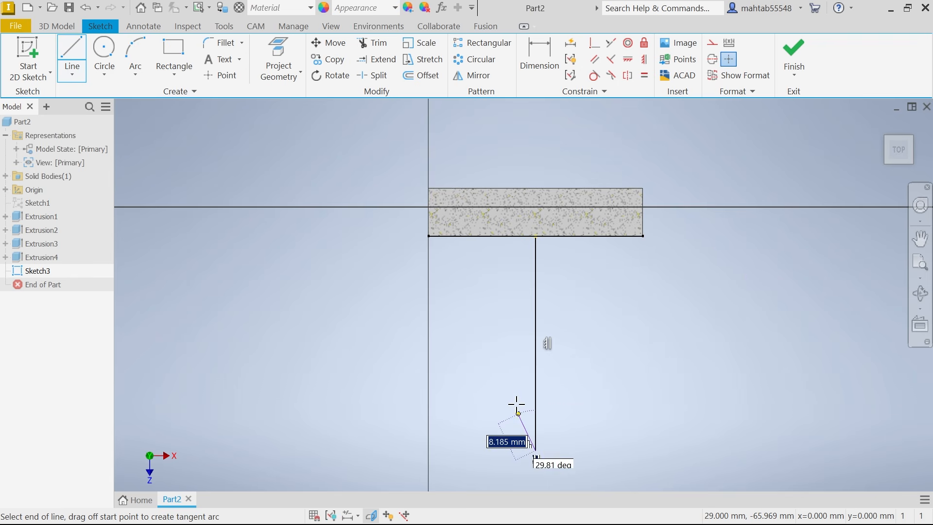
pyautogui.rightClick(516, 375)
pyautogui.click(551, 384)
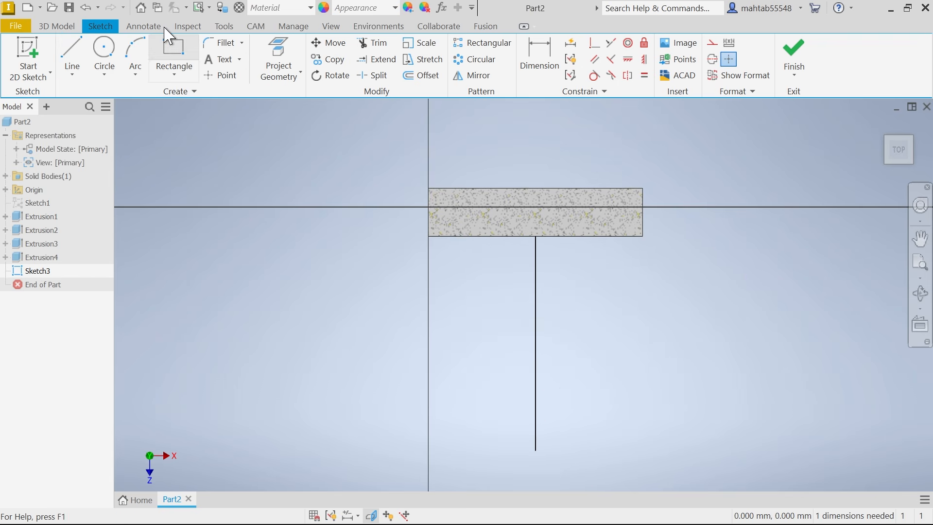
# - Draw two concentric circles with diameters of 32 mm and 17 mm centred on the line's free end
pyautogui.click(104, 47)
pyautogui.scroll(-2, 537, 255)
pyautogui.scroll(3, 539, 344)
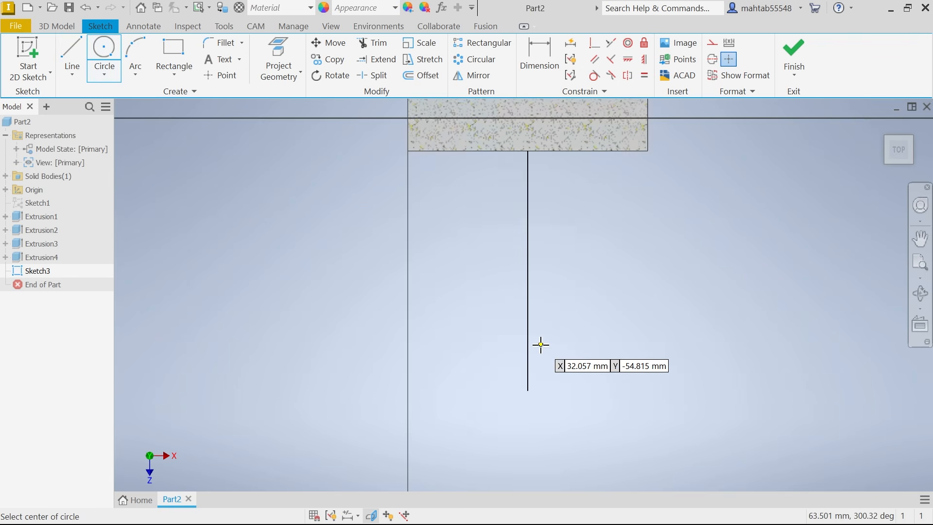
pyautogui.click(529, 391)
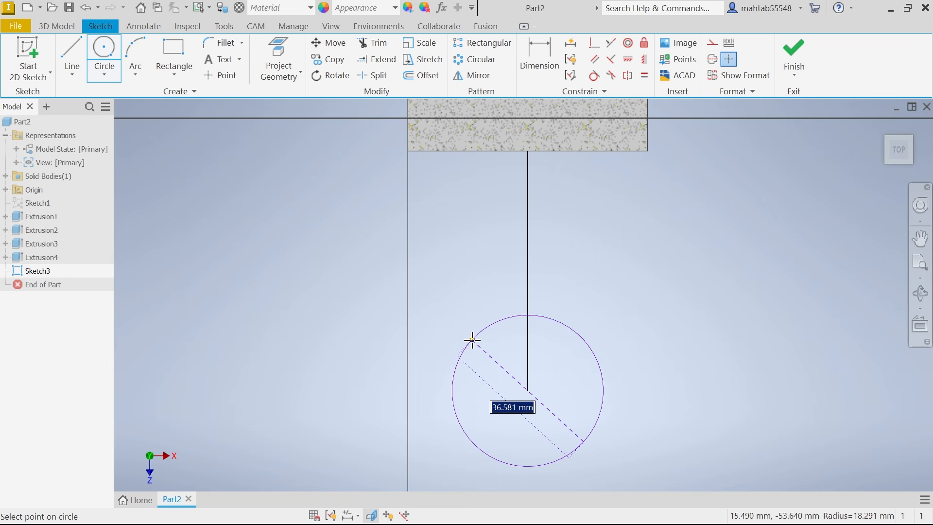
pyautogui.write('32')
pyautogui.press('Return')
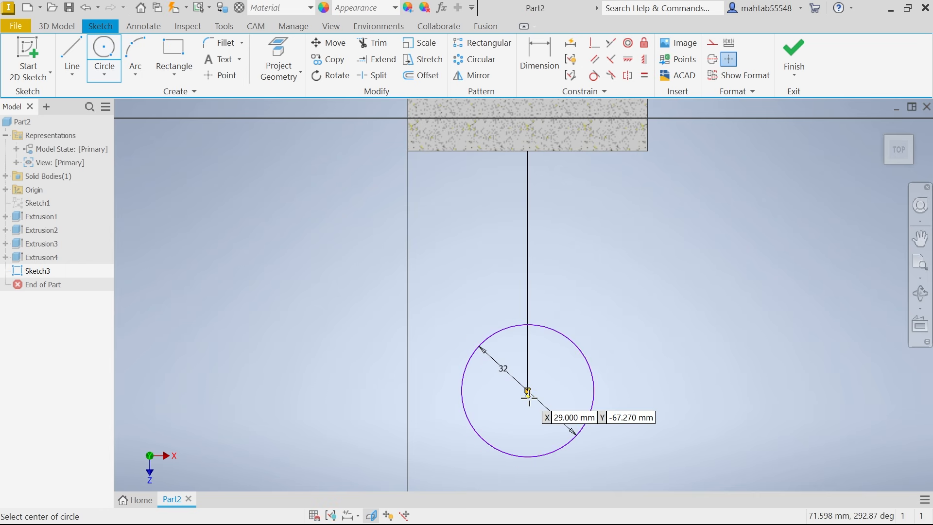
pyautogui.click(528, 391)
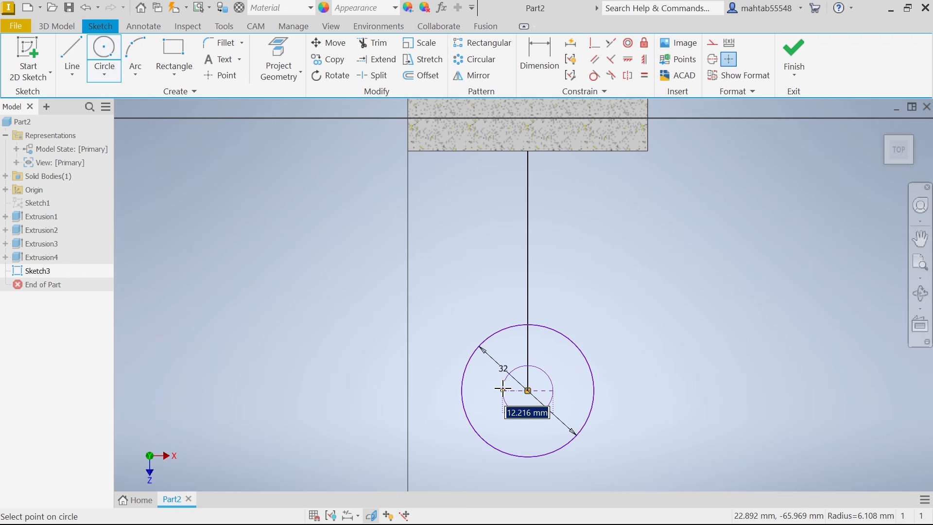
pyautogui.write('17')
pyautogui.press('Return')
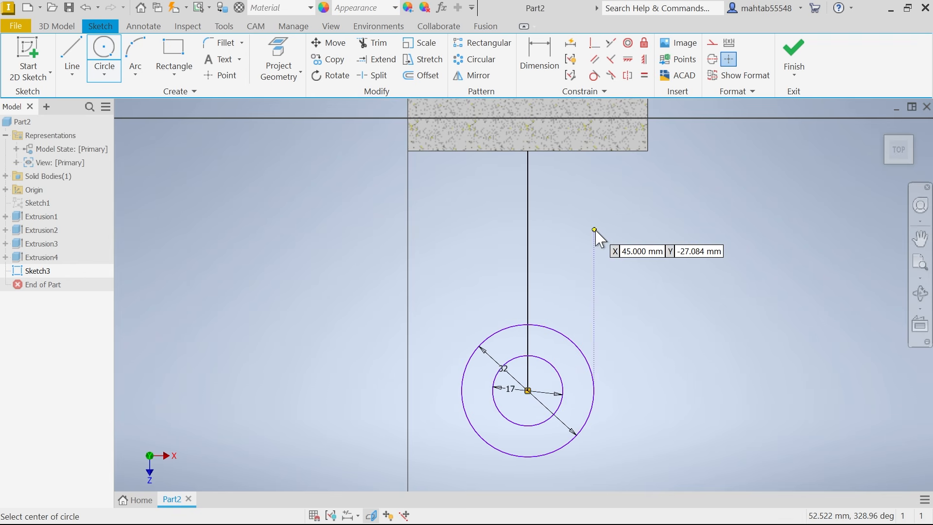
pyautogui.rightClick(596, 232)
pyautogui.click(589, 228)
# - Convert the line between the plate and the circles' centre to construction geometry
pyautogui.click(529, 246)
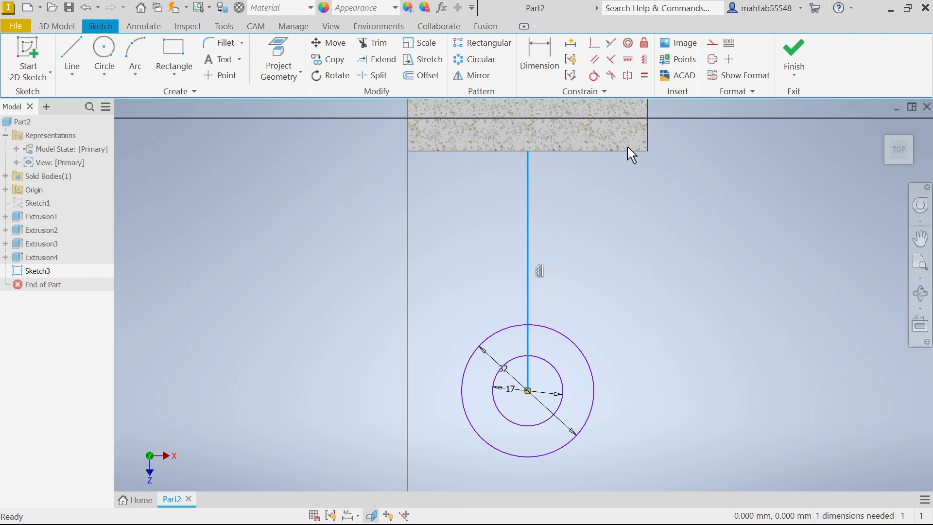
pyautogui.click(715, 48)
pyautogui.press('Escape')
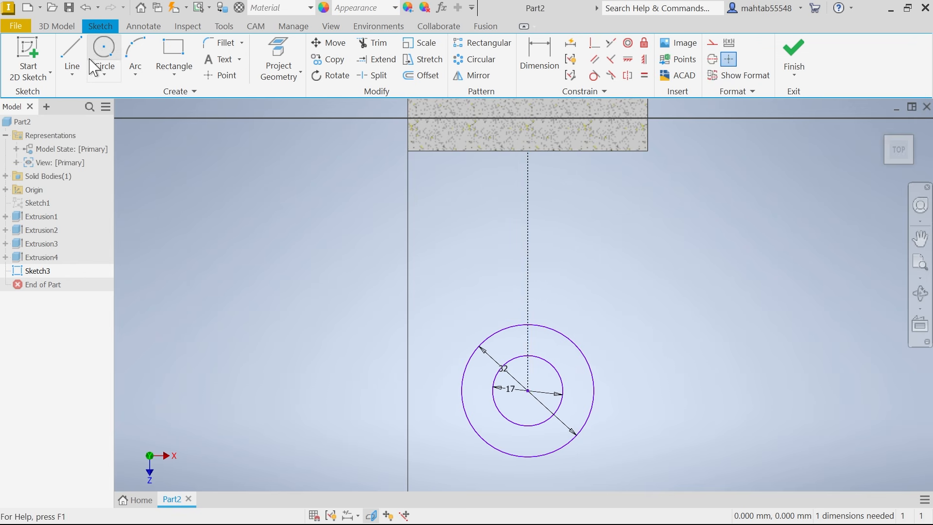
# - Draw a line along the plate's front edge from the origin-side corner to the opposite corner, continuing tangent to the 32 mm circle
pyautogui.click(73, 59)
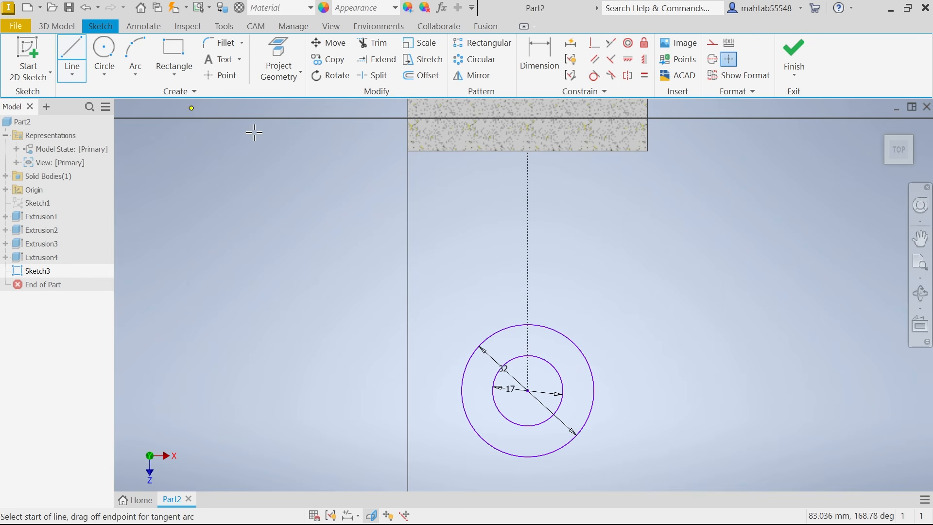
pyautogui.click(408, 150)
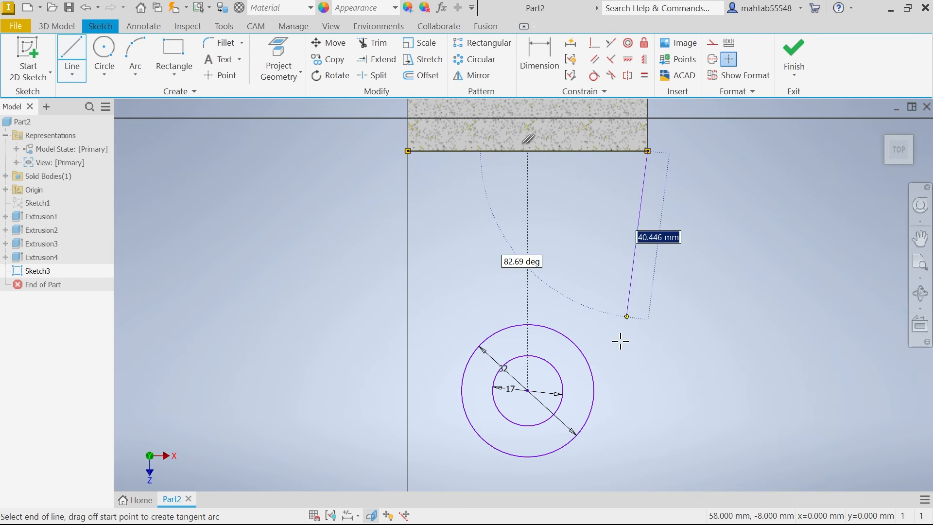
pyautogui.scroll(3, 598, 414)
pyautogui.scroll(-6, 610, 419)
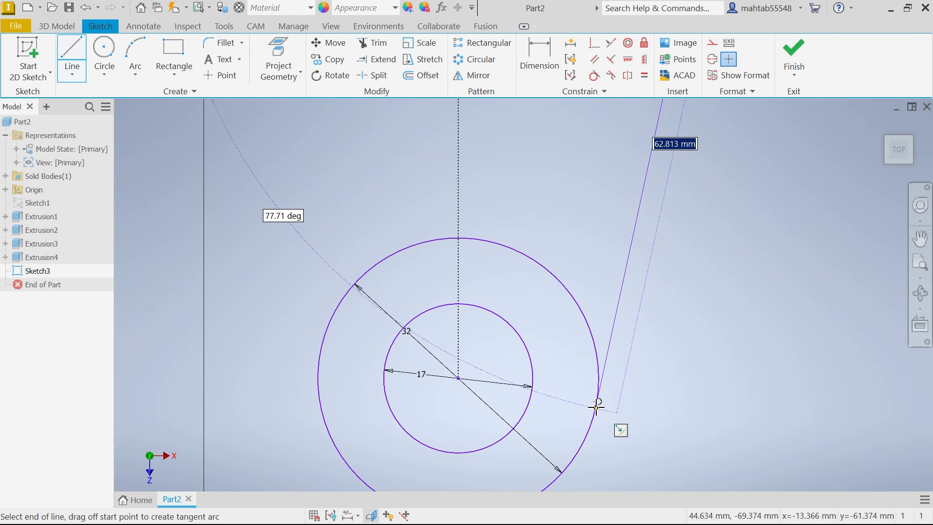
pyautogui.click(596, 404)
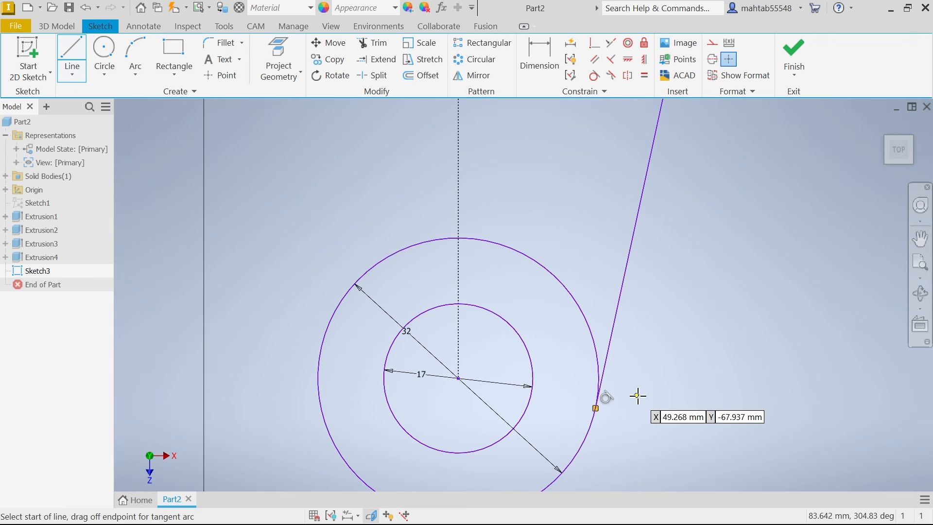
# - Draw the second side line from the plate's origin-side front corner, tangent to the 32 mm circle
pyautogui.scroll(4, 610, 358)
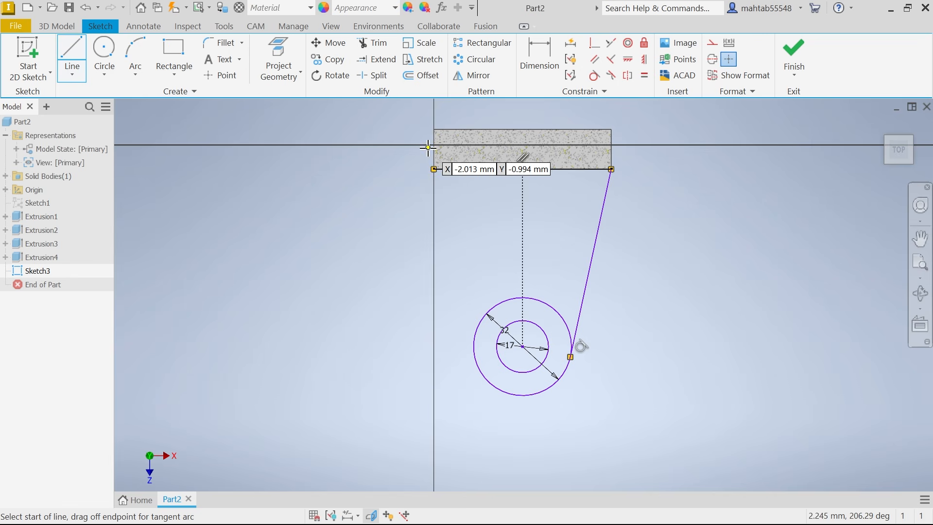
pyautogui.click(434, 169)
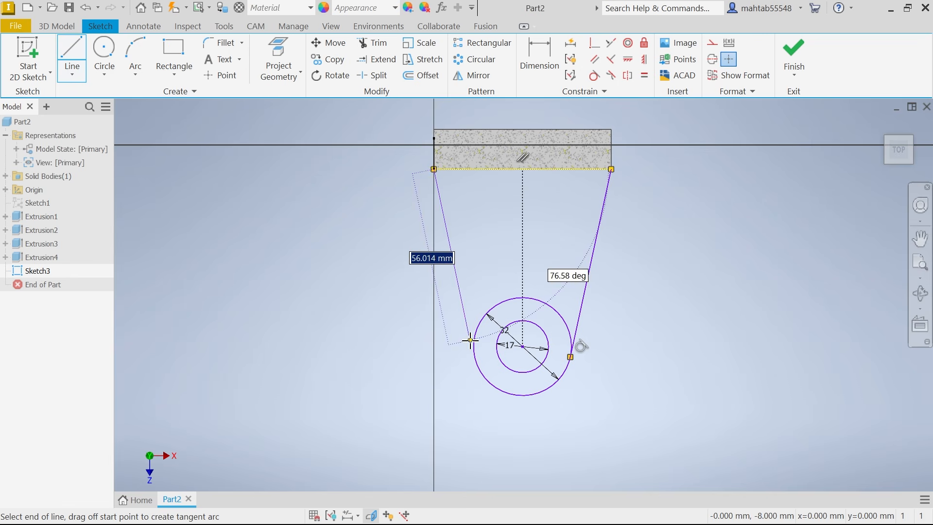
pyautogui.scroll(3, 476, 346)
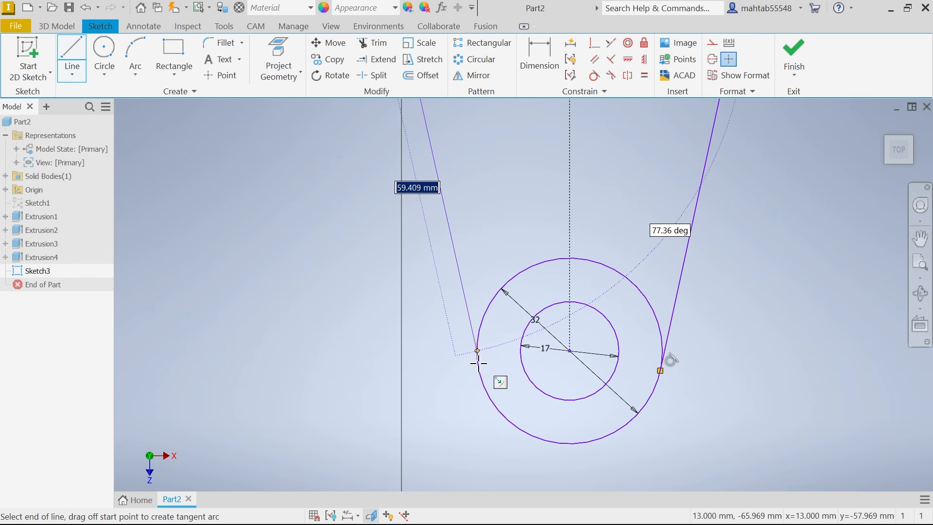
pyautogui.scroll(4, 478, 360)
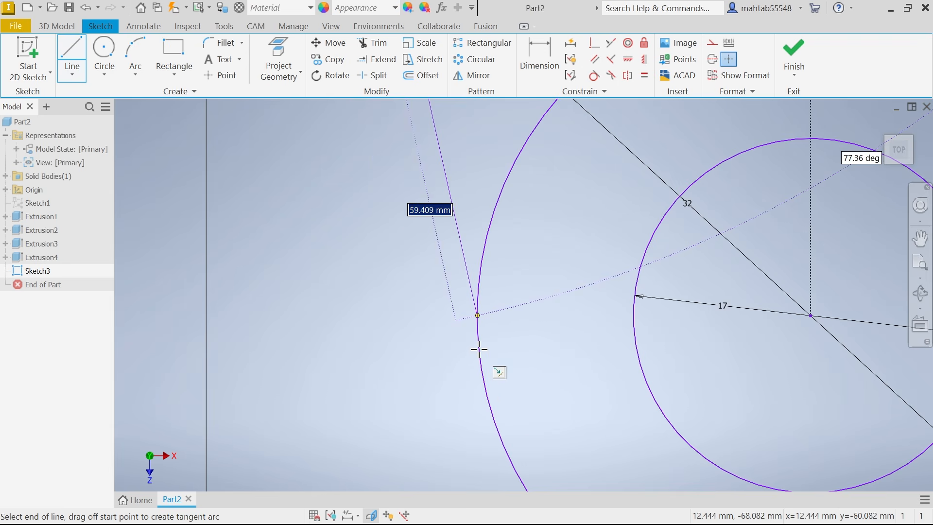
pyautogui.click(485, 386)
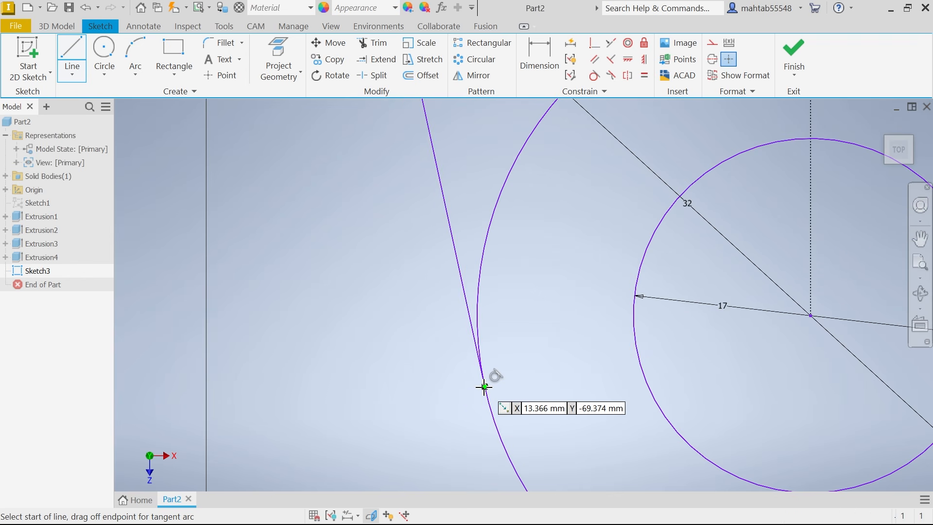
pyautogui.rightClick(396, 338)
pyautogui.click(451, 340)
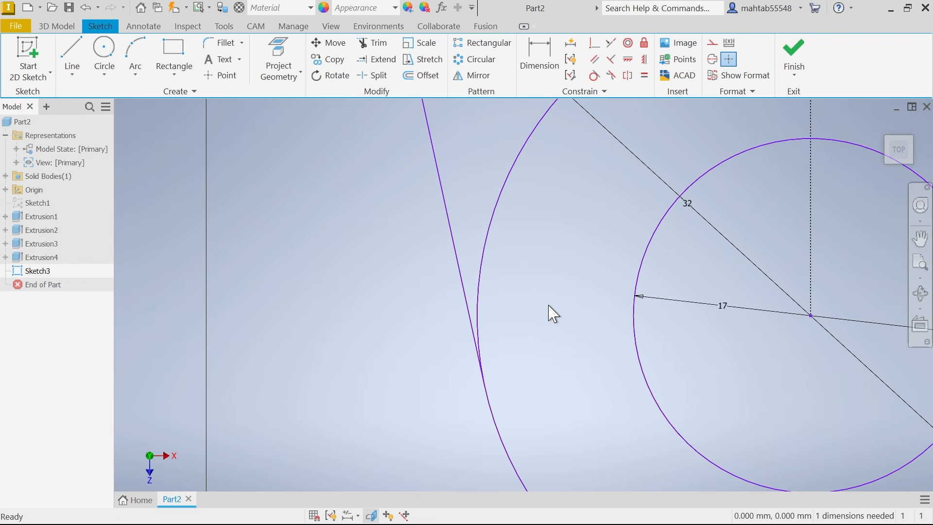
# - Dimension the construction line's length as 48+17 mm, finish the sketch, and restore the home view
pyautogui.scroll(-8, 547, 313)
pyautogui.scroll(3, 608, 267)
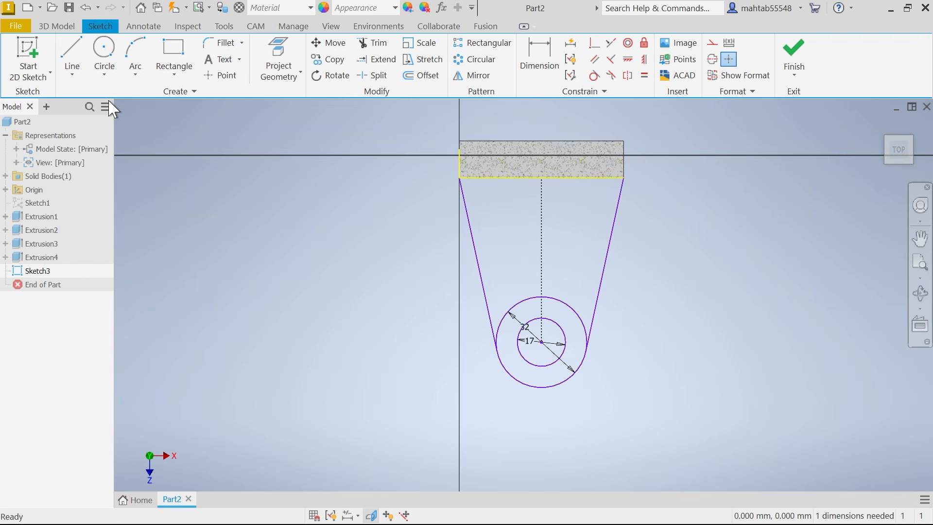
pyautogui.click(540, 58)
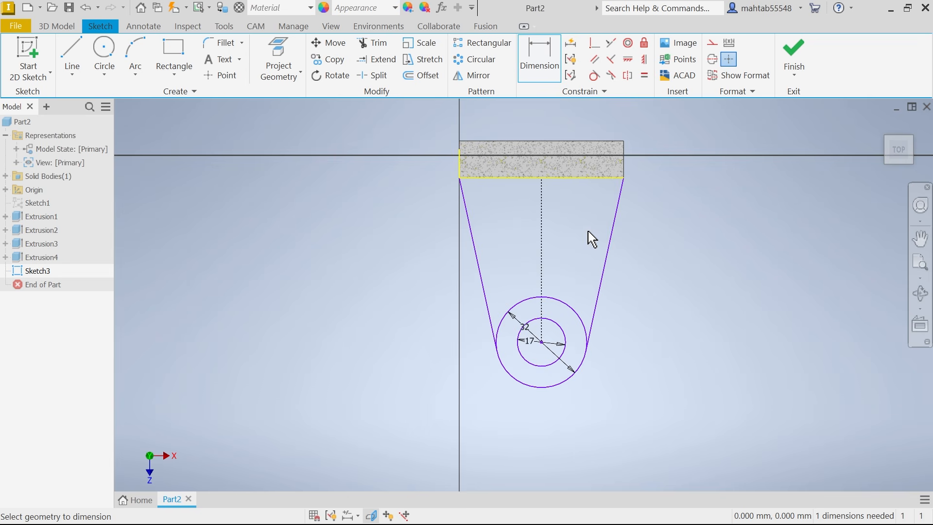
pyautogui.click(541, 245)
pyautogui.click(671, 253)
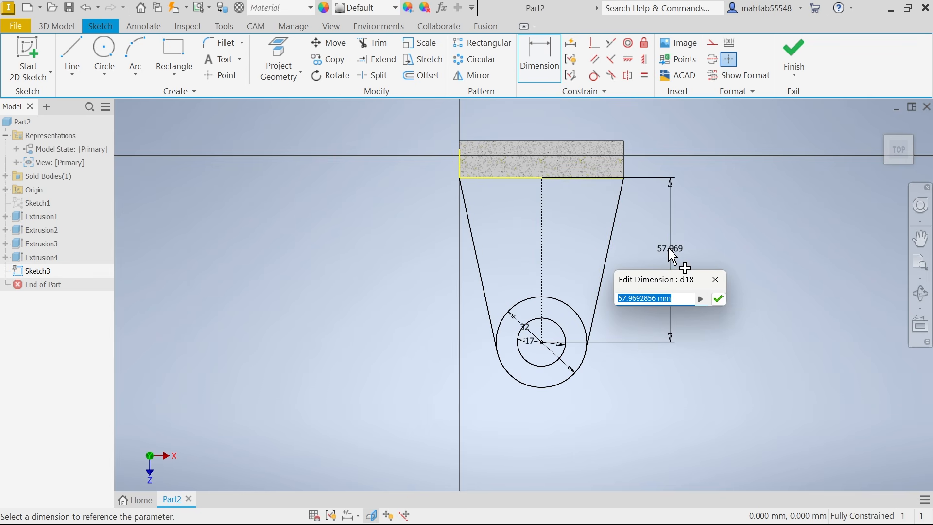
pyautogui.write('48+17')
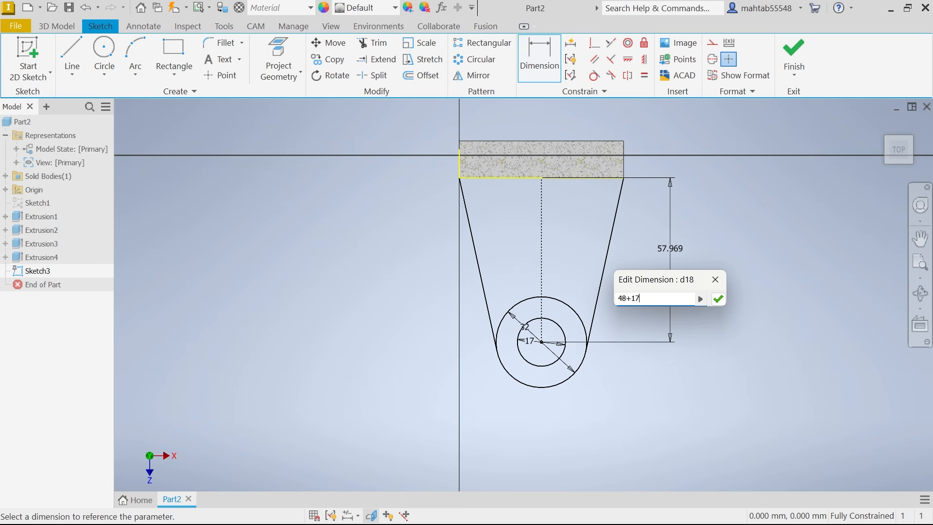
pyautogui.press('Return')
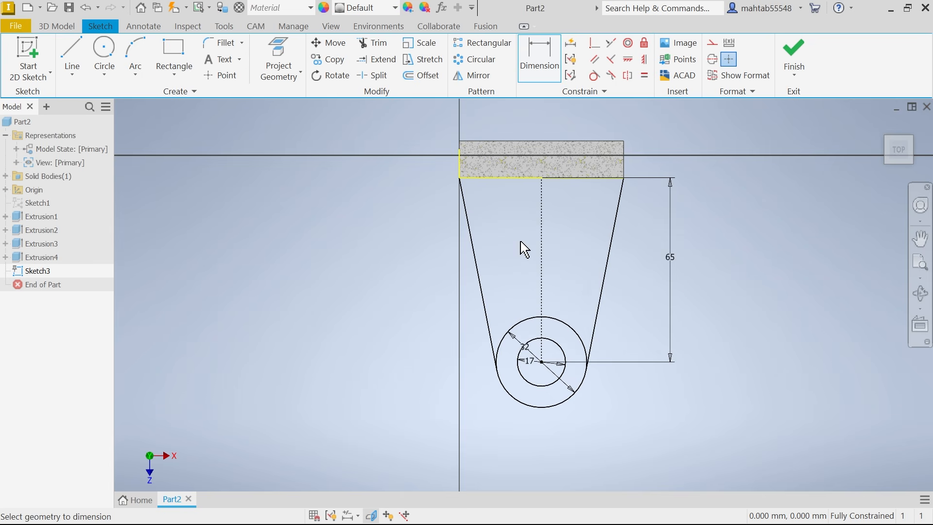
pyautogui.click(797, 61)
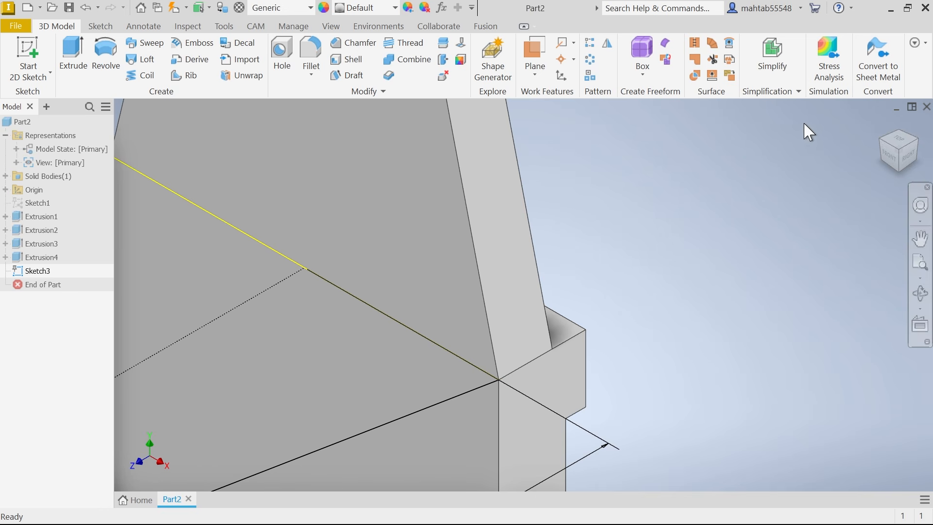
pyautogui.click(883, 131)
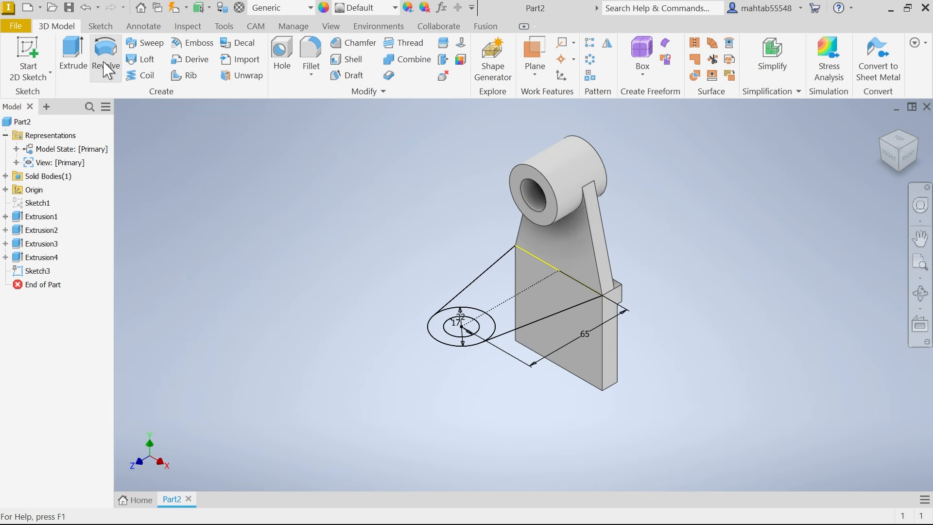
# - Extrude the tapered web profile 8 mm downward, joined to the body, and keep Extrude active for another feature
pyautogui.click(72, 57)
pyautogui.scroll(2, 507, 325)
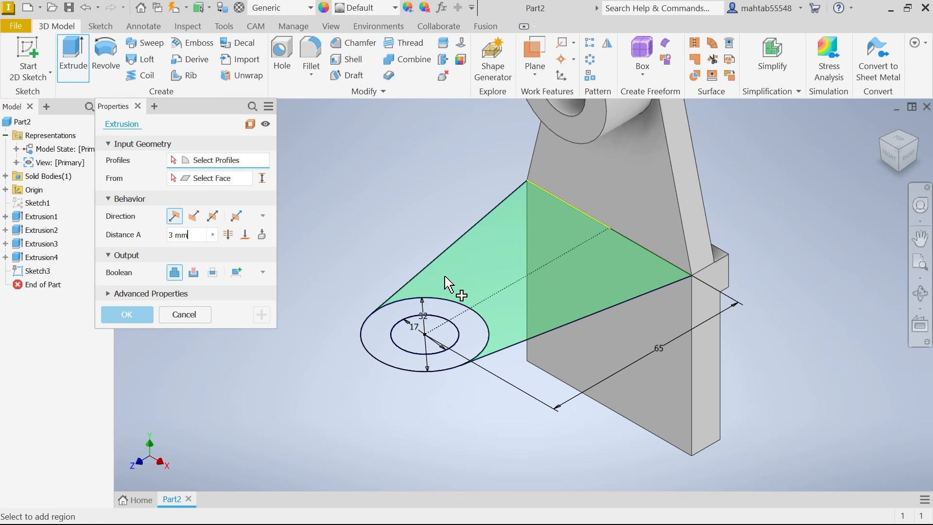
pyautogui.click(507, 266)
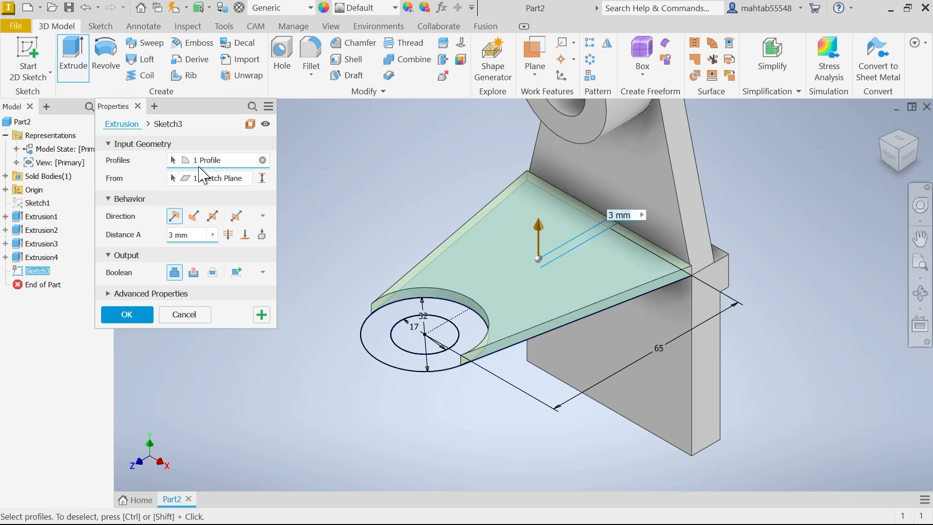
pyautogui.click(194, 217)
pyautogui.click(188, 237)
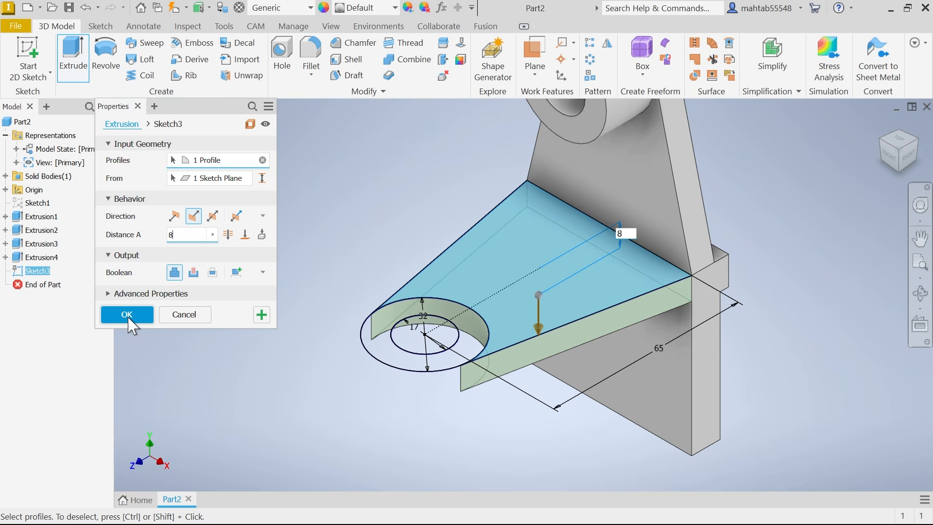
pyautogui.click(261, 315)
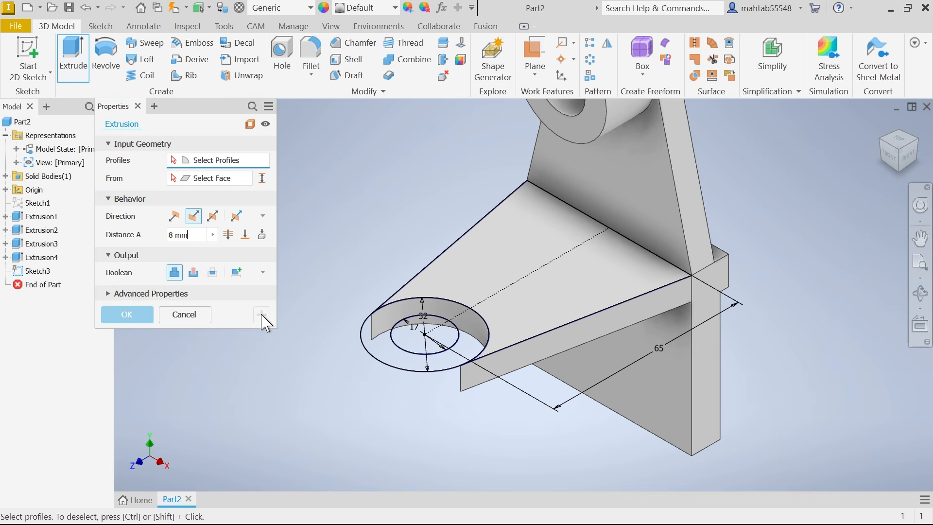
# - Extrude the ring between the 17 mm and 32 mm circles asymmetrically, 17 mm upward and 33-17 mm downward, joined to the body
pyautogui.click(389, 353)
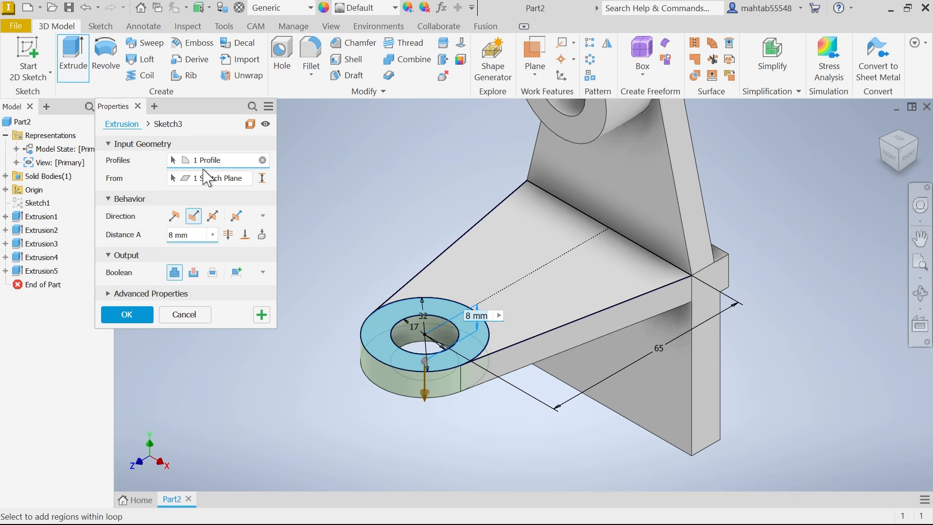
pyautogui.click(237, 215)
pyautogui.click(197, 235)
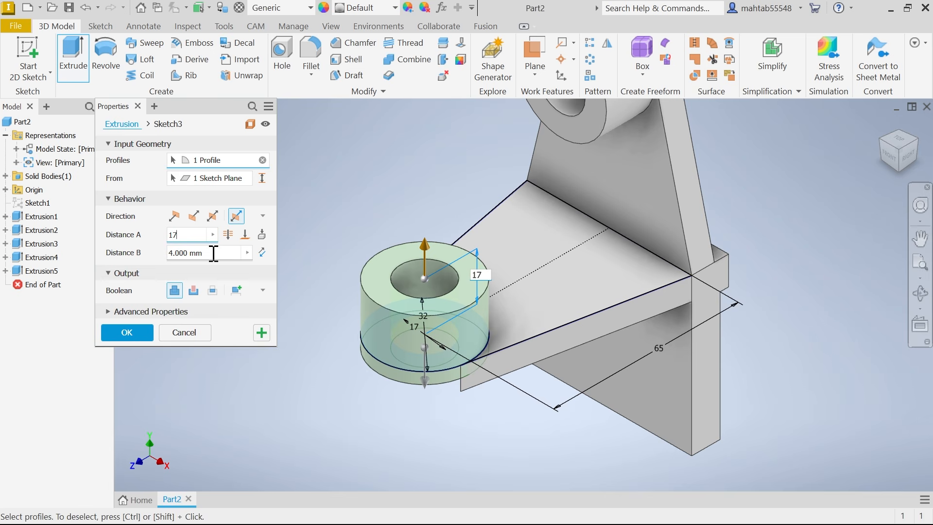
pyautogui.moveTo(214, 252); pyautogui.dragTo(164, 250)
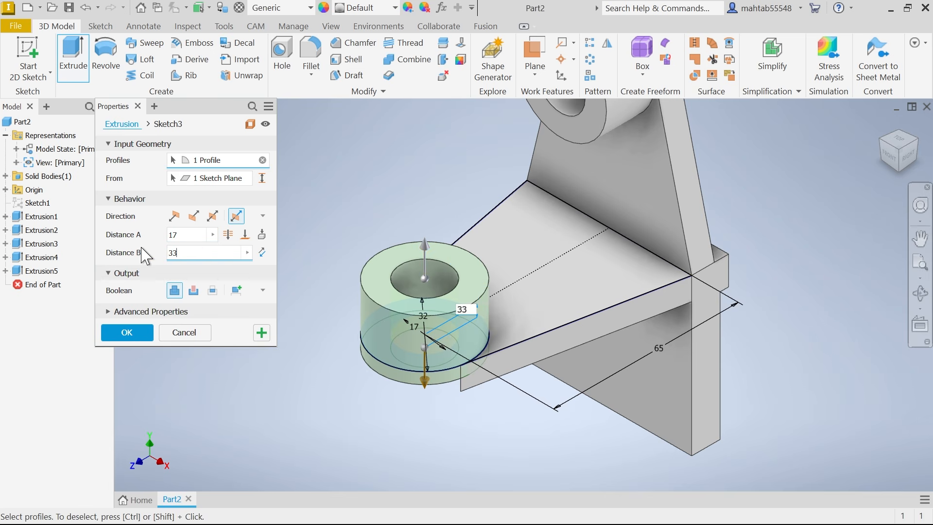
pyautogui.write('33-17')
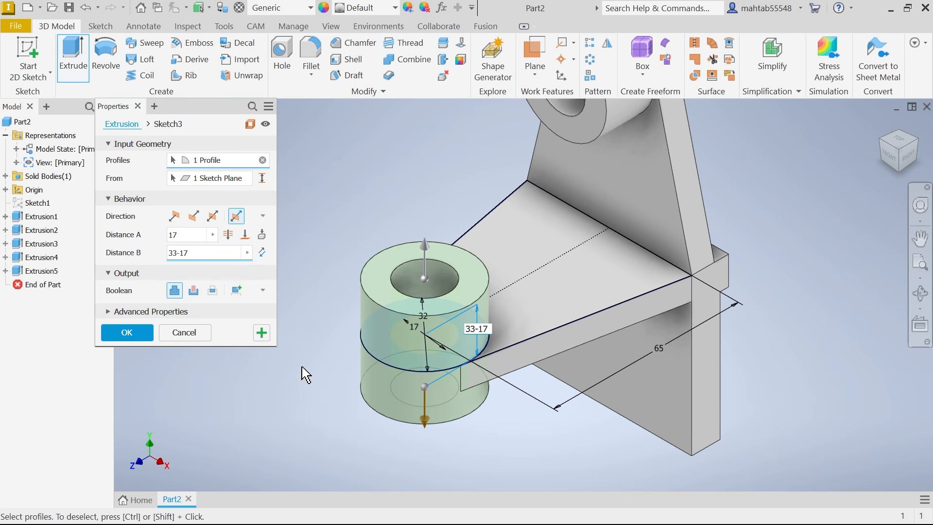
pyautogui.click(137, 336)
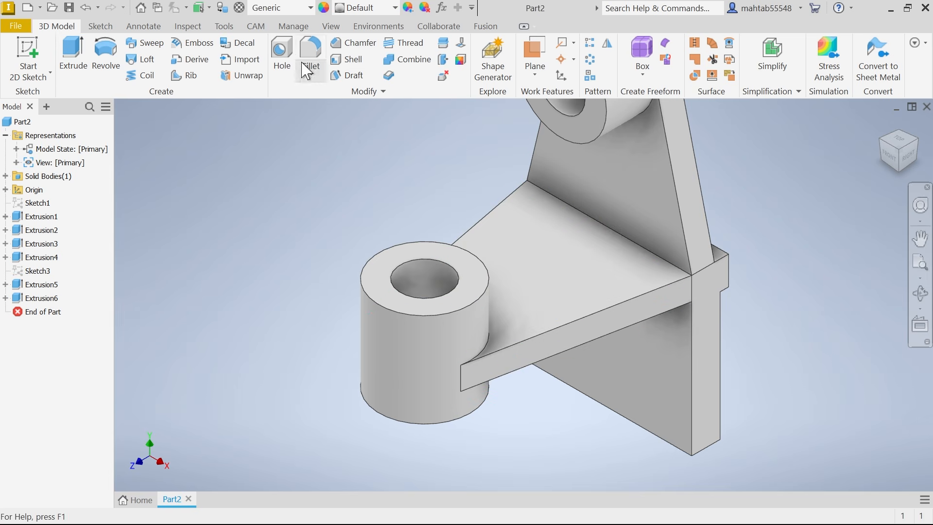
# - Fillet three edges with a 3 mm radius: where the web's top and underside meet the plate, and where the rear ledge meets the plate
pyautogui.click(313, 60)
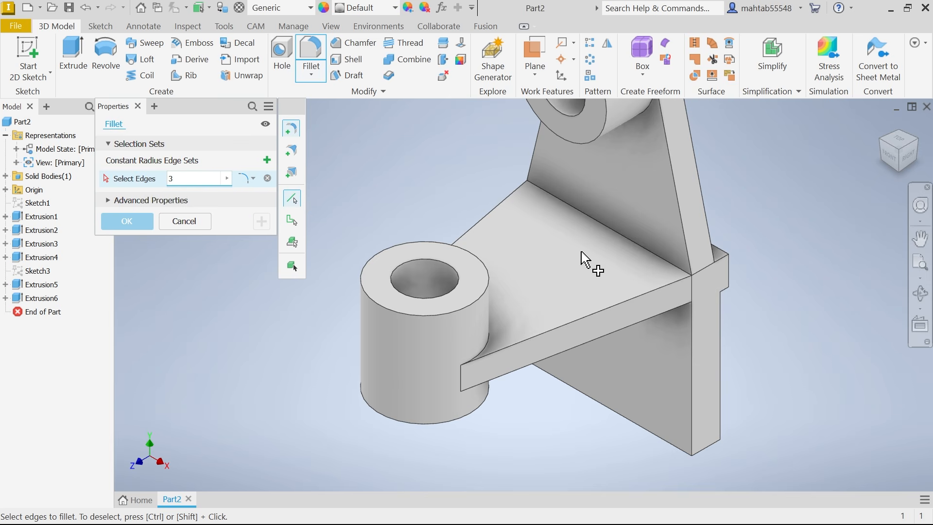
pyautogui.click(663, 268)
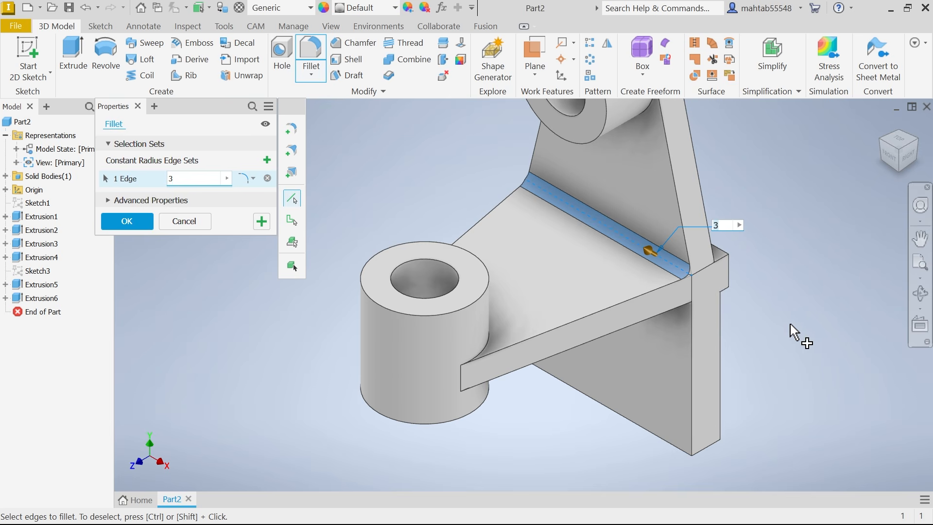
pyautogui.keyDown('shift'); pyautogui.moveTo(791, 324); pyautogui.dragTo(735, 309, button='middle'); pyautogui.keyUp('shift')
pyautogui.click(663, 298)
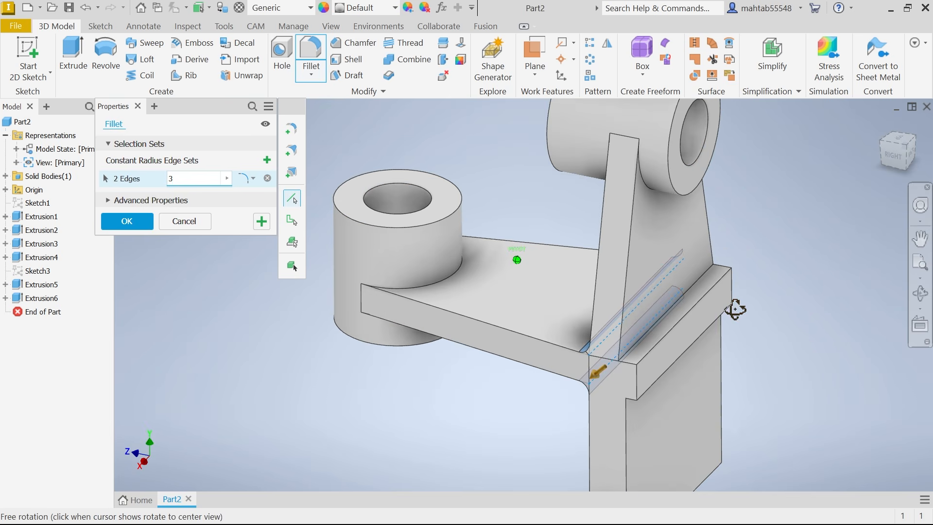
pyautogui.click(697, 298)
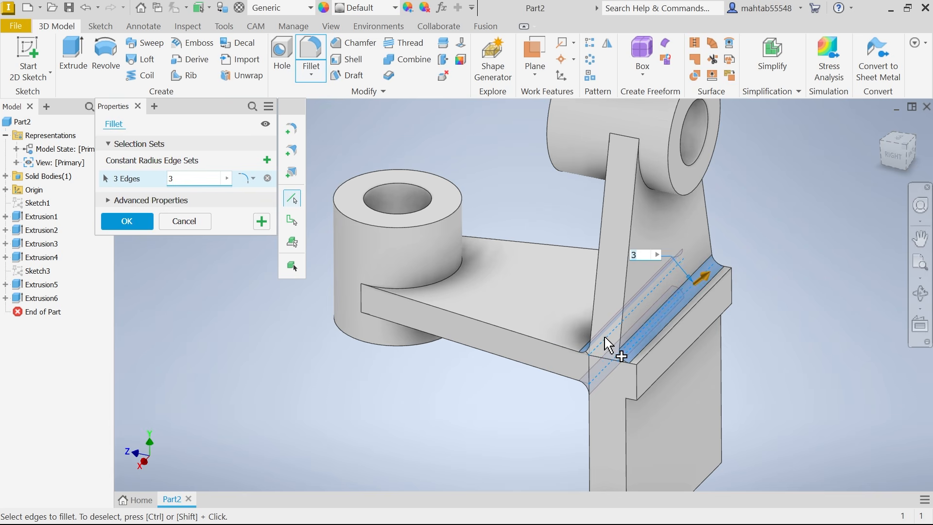
pyautogui.click(128, 221)
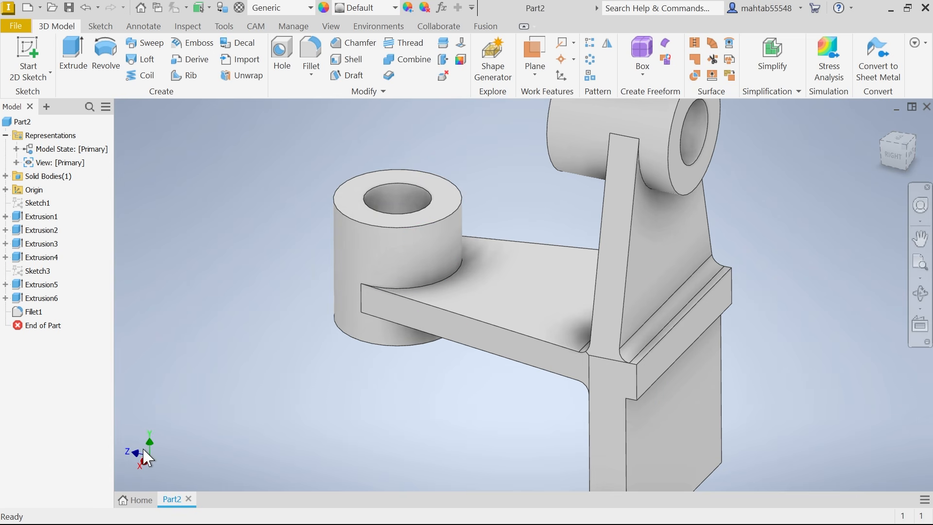
# - Create a sketch on the YZ Plane and slice the model graphics at the sketch plane
pyautogui.click(6, 189)
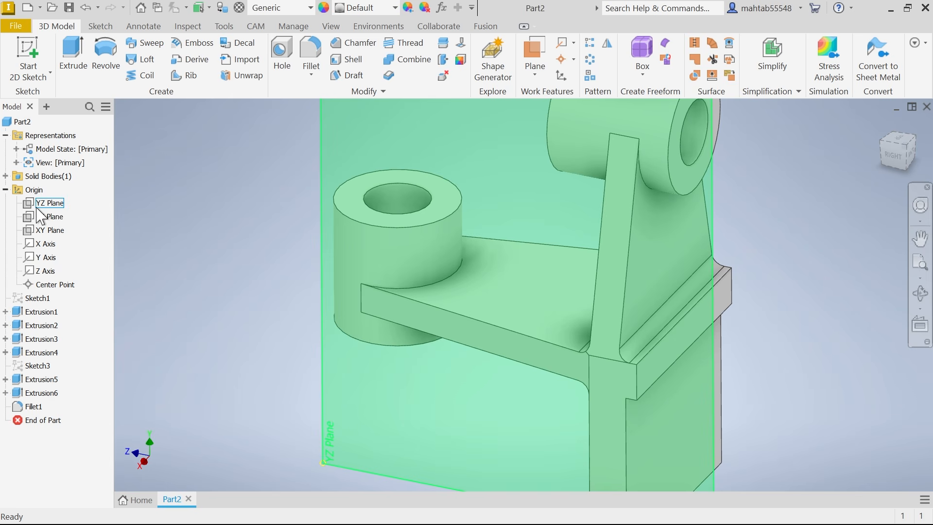
pyautogui.click(50, 205)
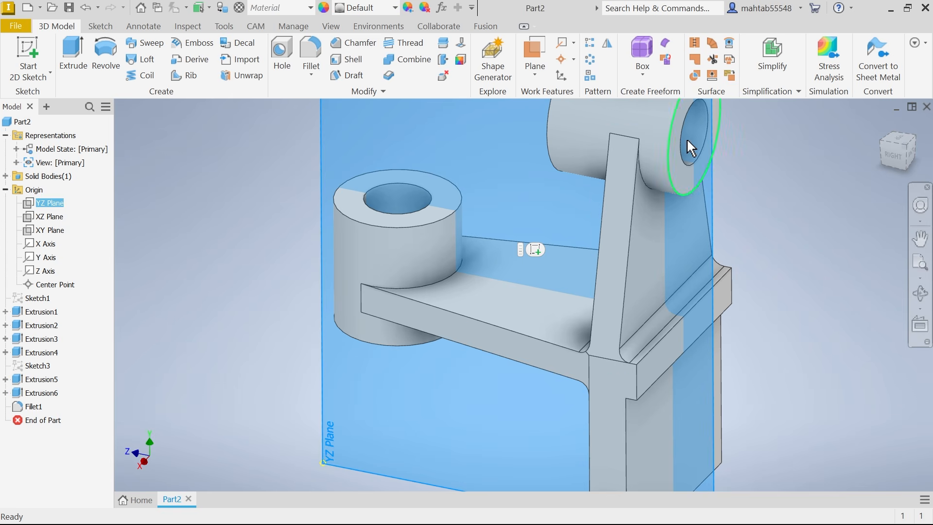
pyautogui.click(882, 125)
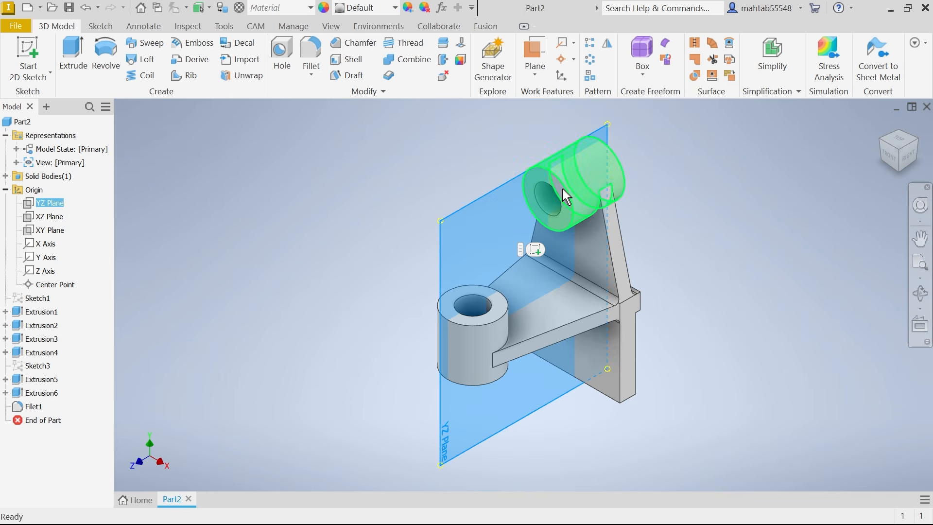
pyautogui.click(535, 250)
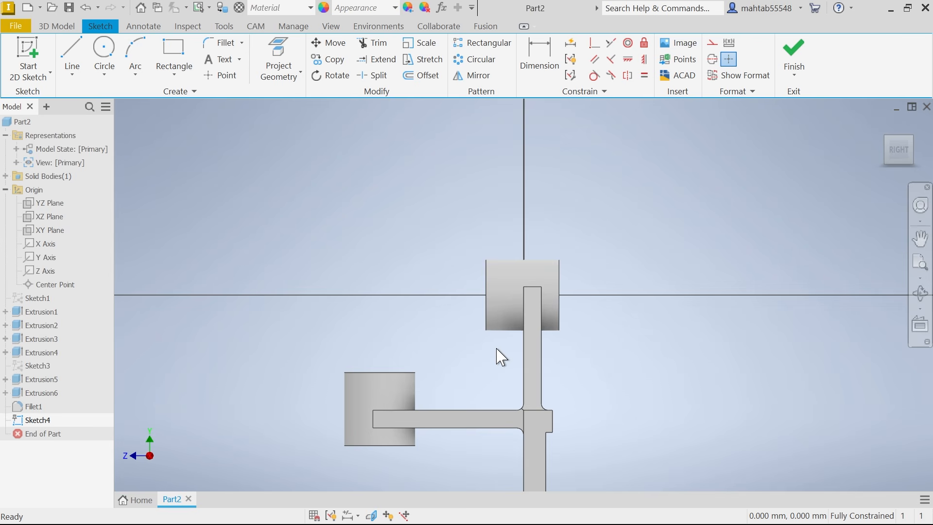
pyautogui.scroll(3, 497, 349)
pyautogui.scroll(-3, 481, 395)
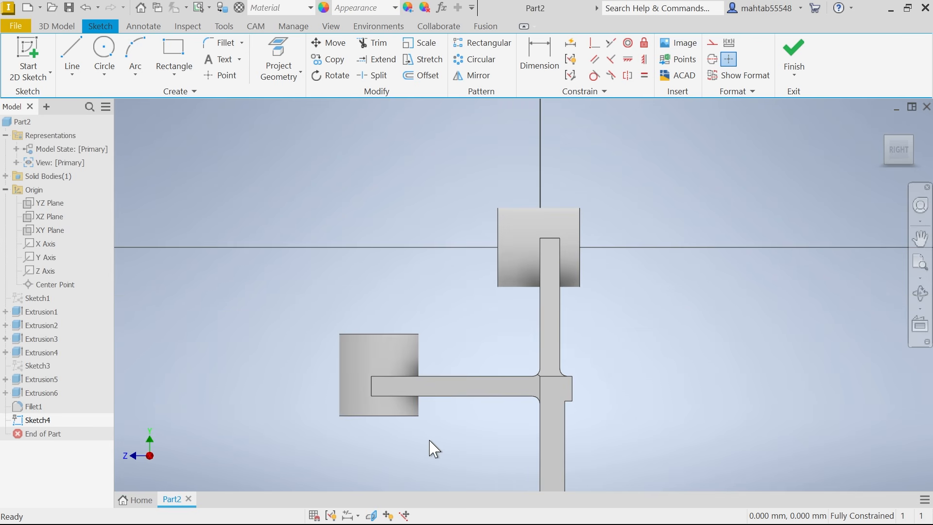
pyautogui.click(371, 516)
pyautogui.scroll(-3, 469, 346)
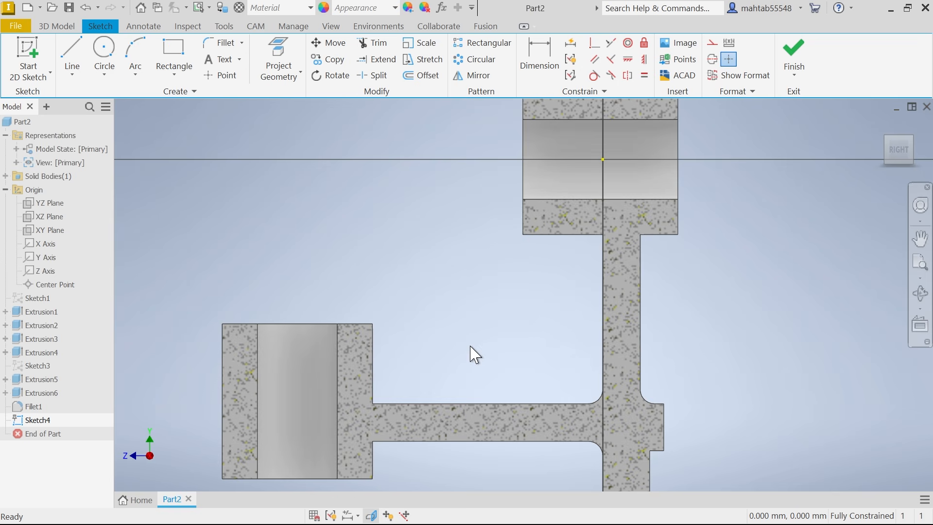
# - Draw a line down from the upper boss's lower front corner and on to the lower boss's top inner corner, constraining the second segment Vertical
pyautogui.click(73, 55)
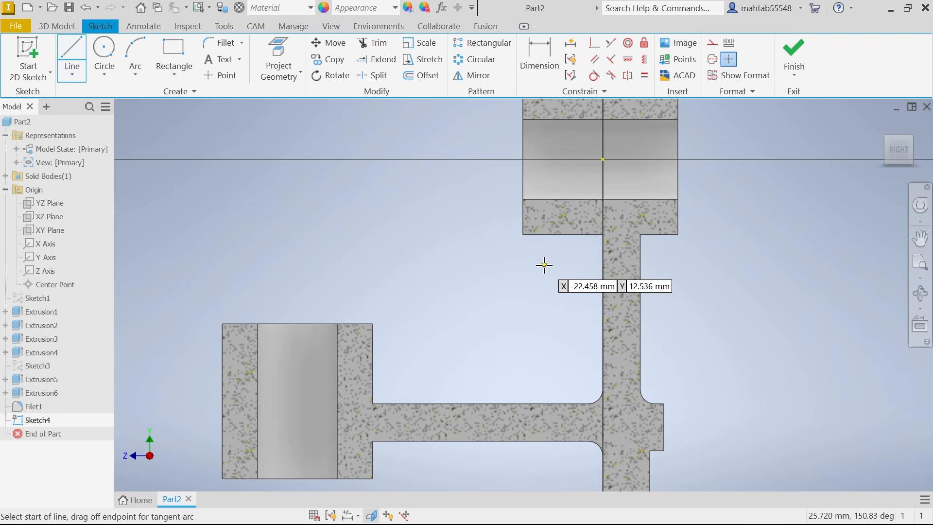
pyautogui.click(522, 234)
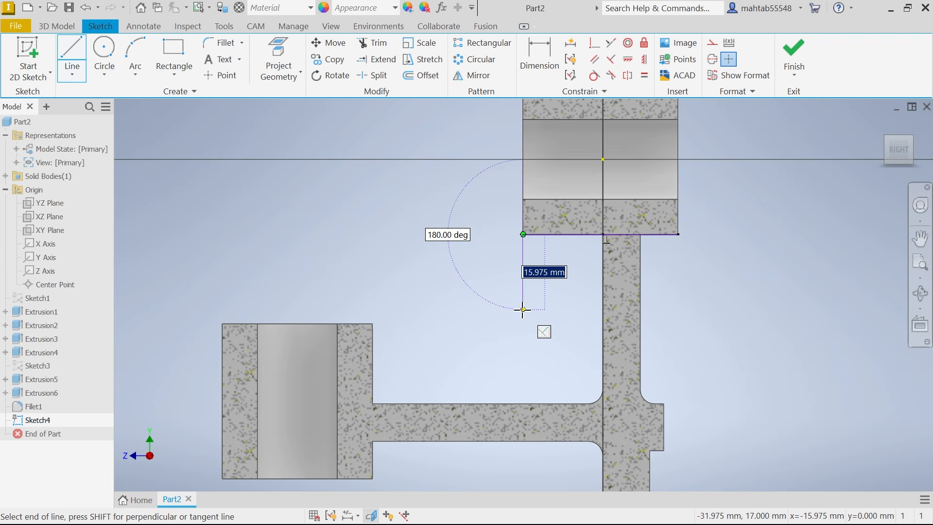
pyautogui.click(523, 316)
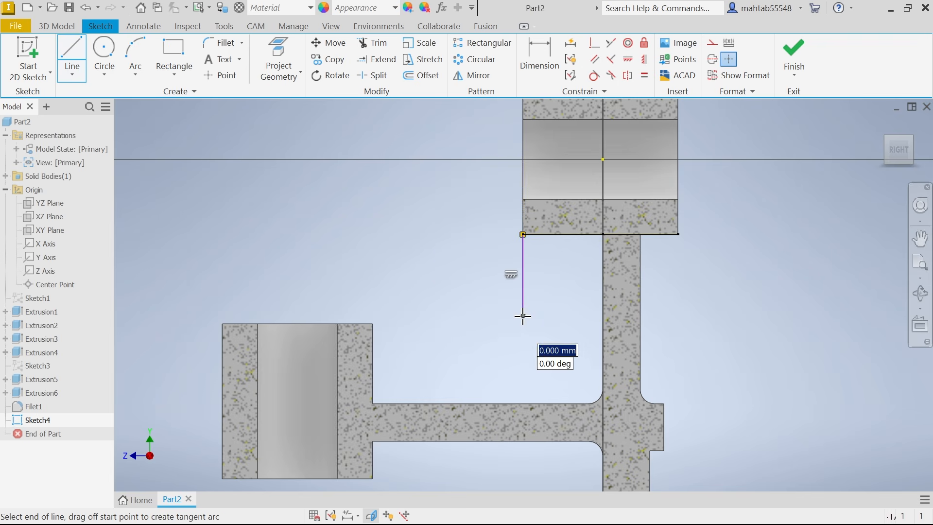
pyautogui.click(373, 323)
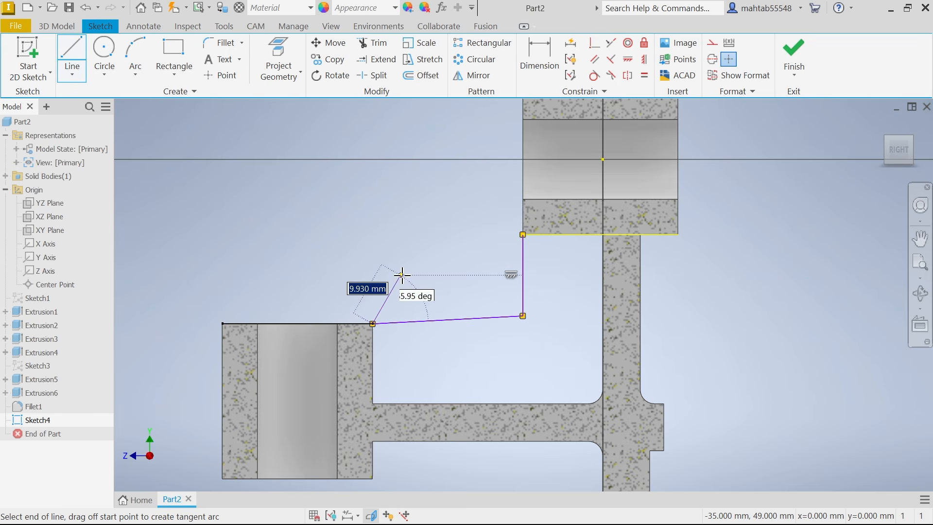
pyautogui.rightClick(406, 267)
pyautogui.click(454, 252)
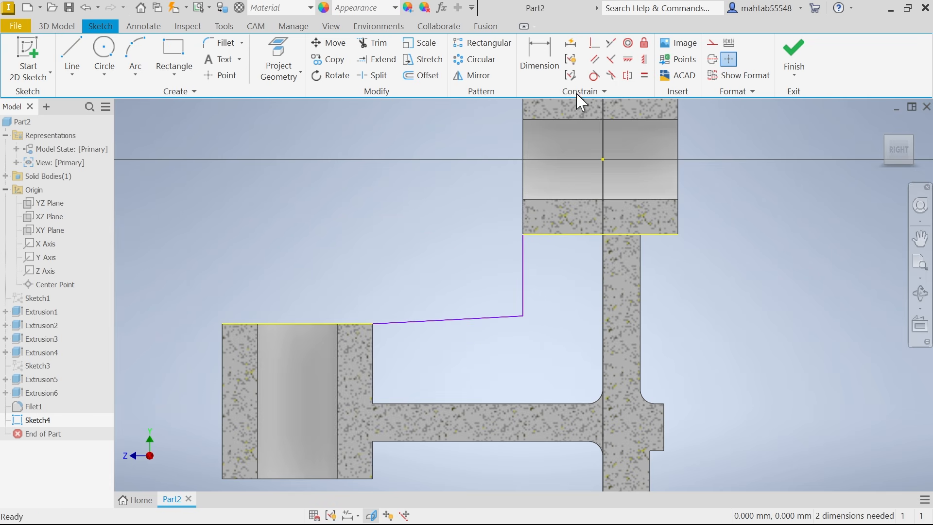
pyautogui.click(644, 59)
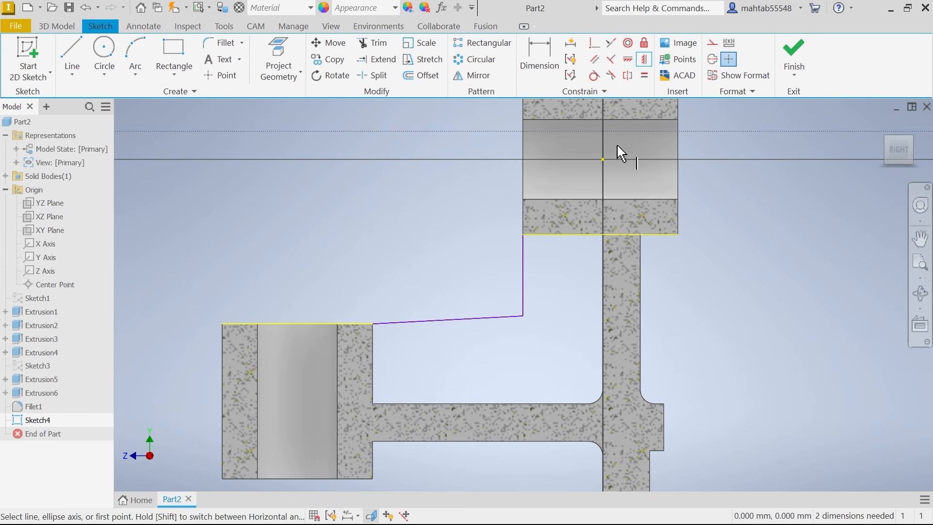
pyautogui.click(487, 329)
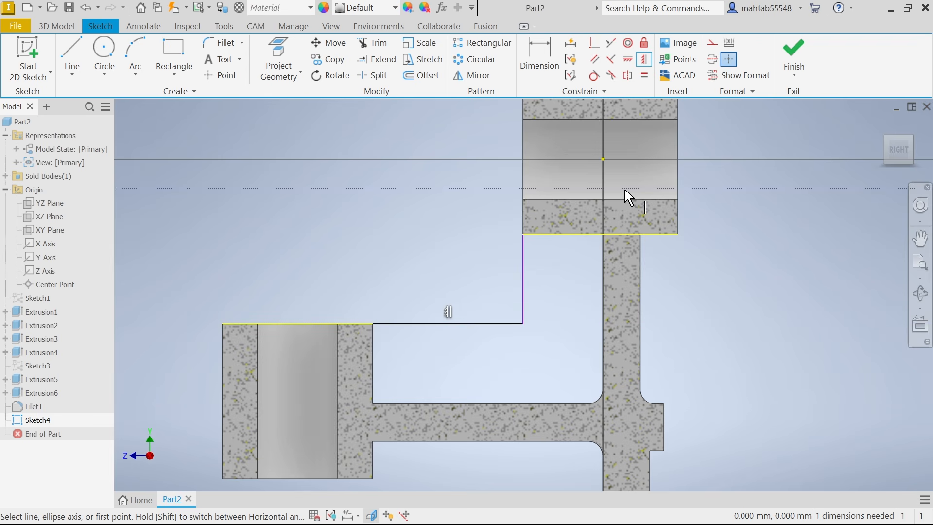
# - Try to apply a Horizontal constraint to the line that descends from the upper boss
pyautogui.click(627, 59)
pyautogui.click(525, 288)
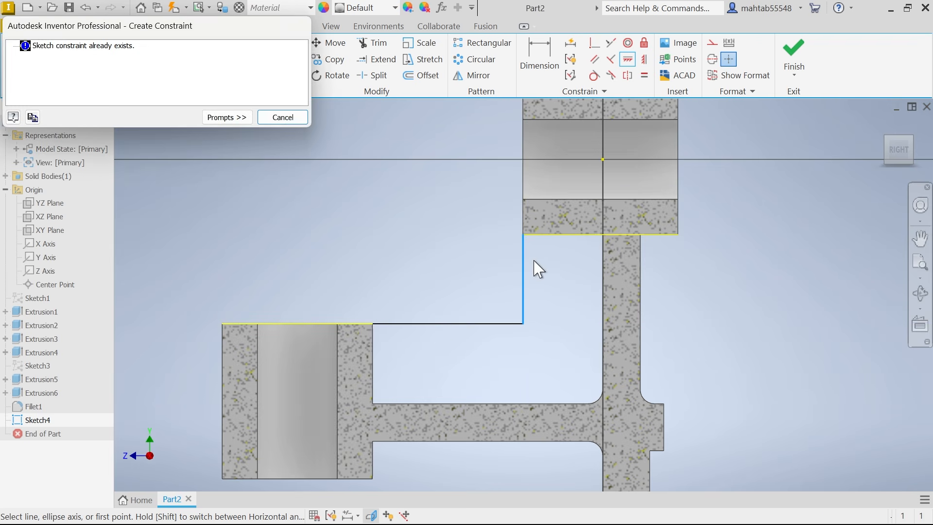
pyautogui.click(280, 118)
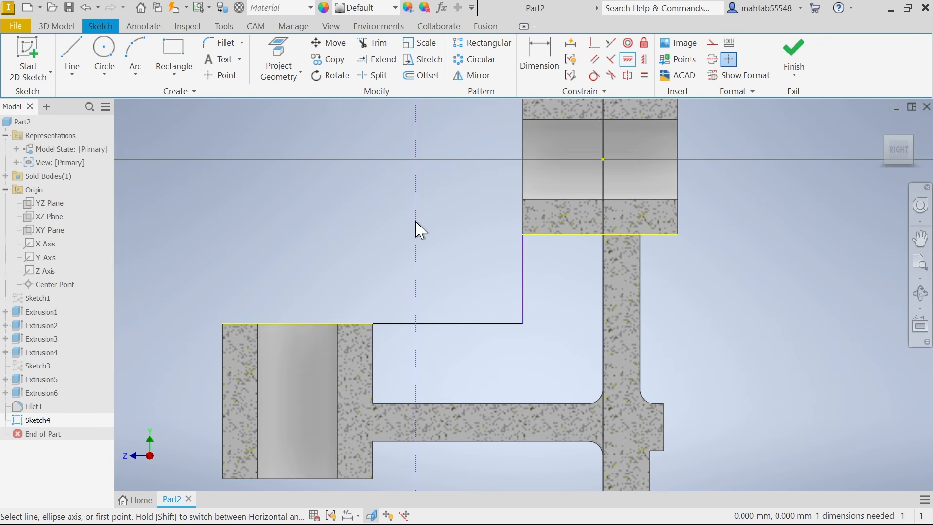
pyautogui.rightClick(420, 231)
pyautogui.click(462, 220)
# - Pull the descending line away from the upper boss, and make its upper endpoint coincident with the boss's lower front corner
pyautogui.moveTo(525, 266); pyautogui.dragTo(502, 265)
pyautogui.scroll(2, 530, 251)
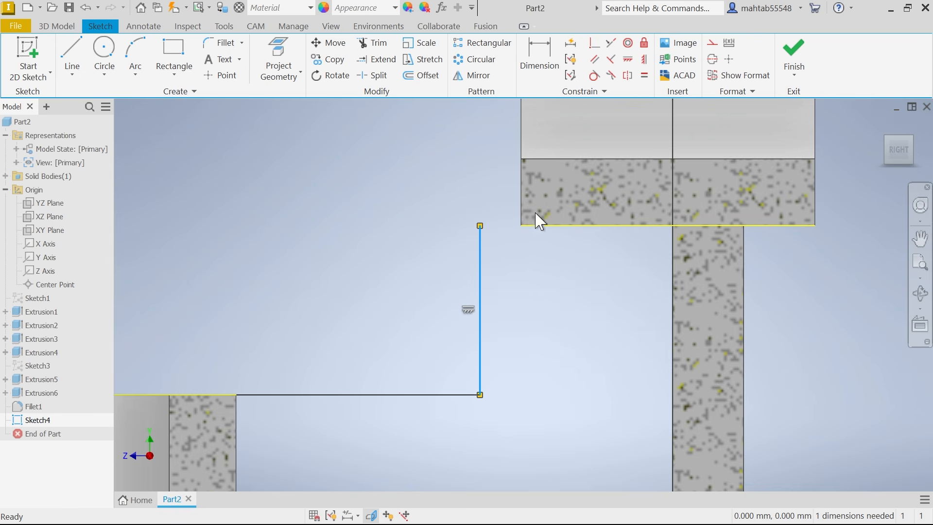
pyautogui.click(592, 43)
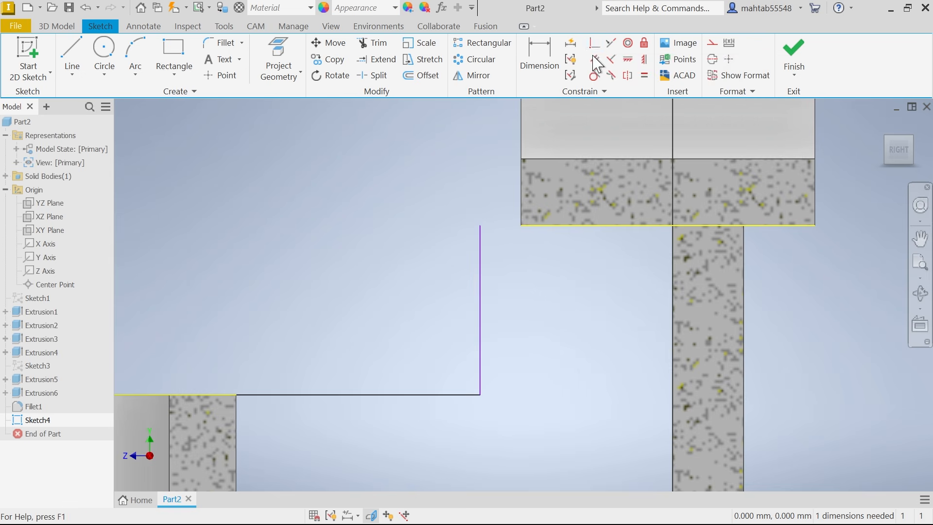
pyautogui.click(521, 226)
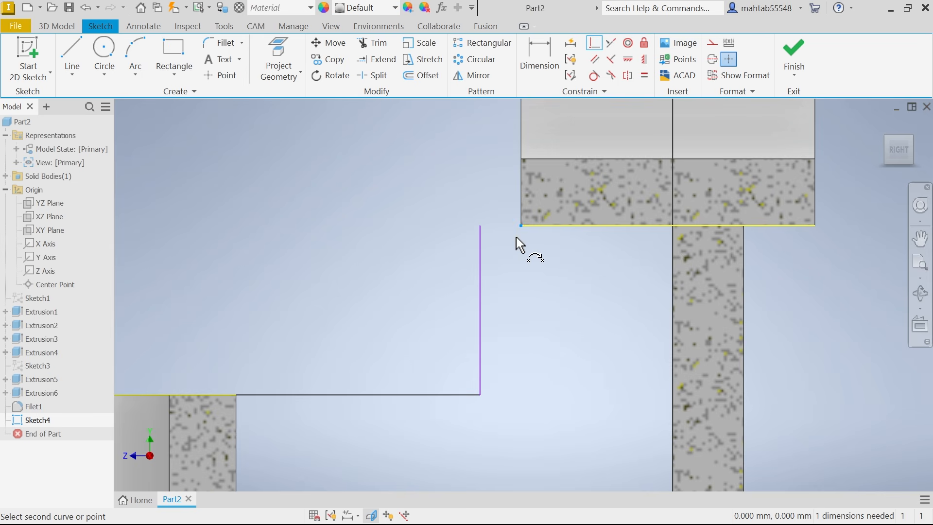
pyautogui.click(480, 226)
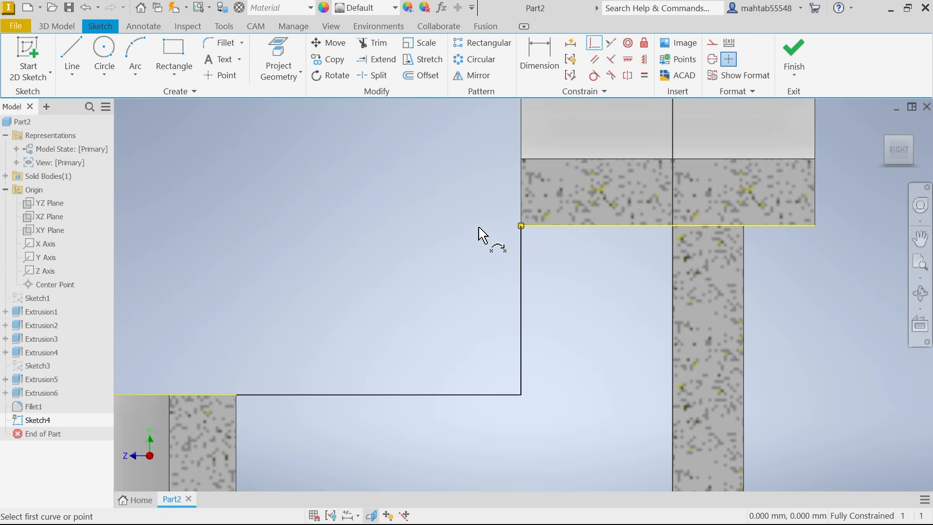
pyautogui.rightClick(339, 161)
pyautogui.click(382, 152)
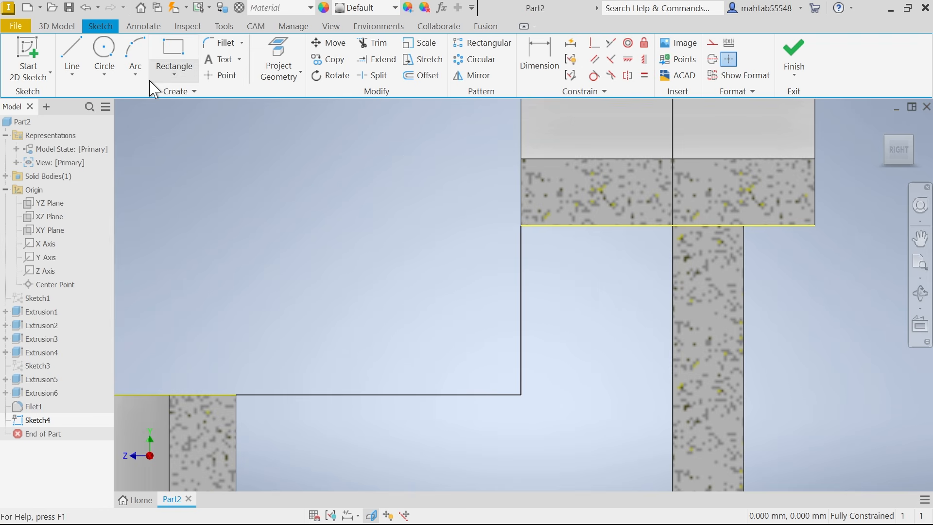
# - Round the corner between the two sketch lines with a 5 mm fillet
pyautogui.click(221, 43)
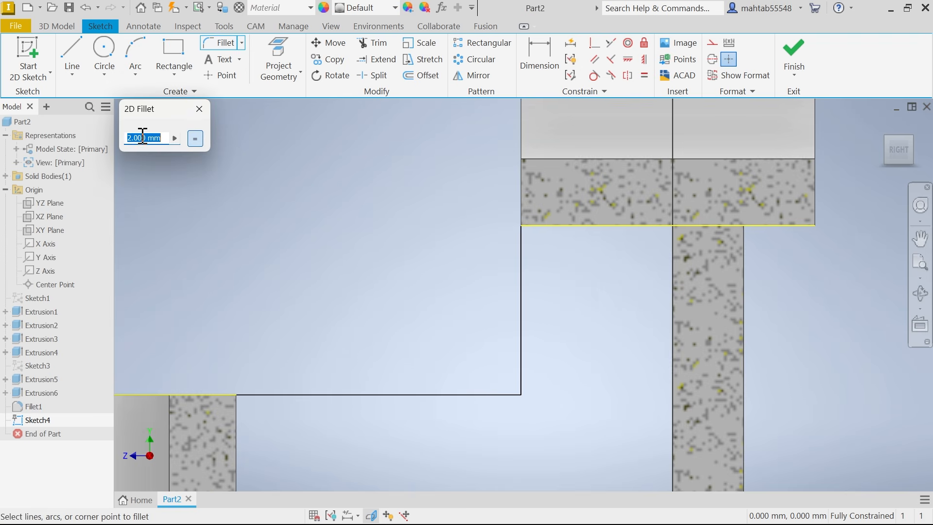
pyautogui.write('5')
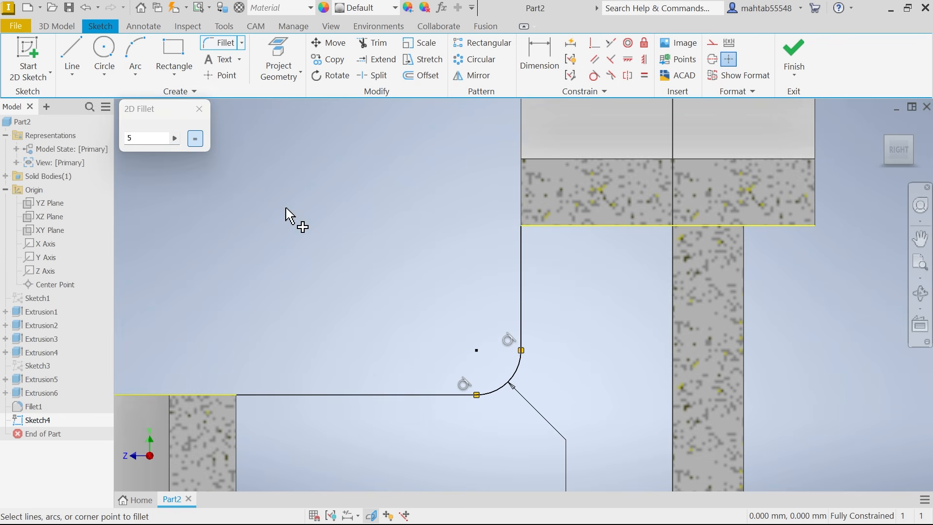
pyautogui.click(199, 108)
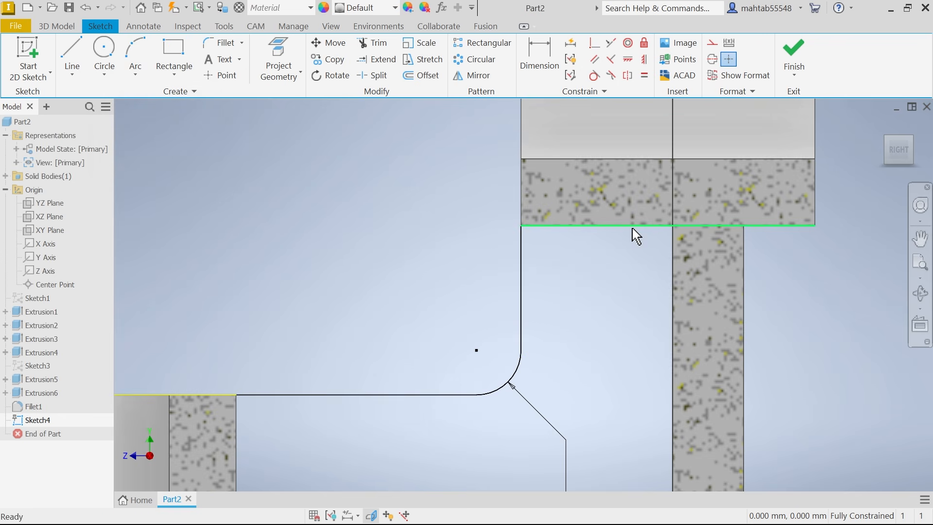
pyautogui.scroll(-4, 589, 268)
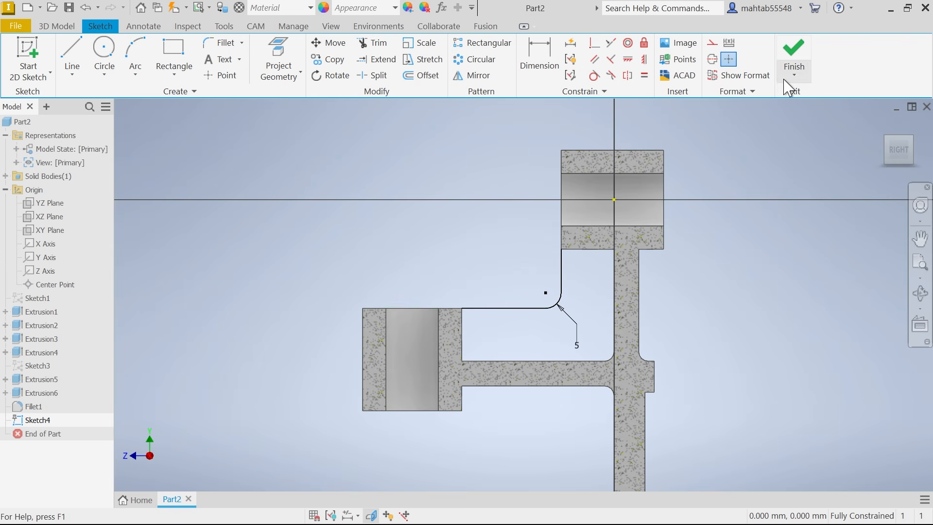
pyautogui.click(885, 130)
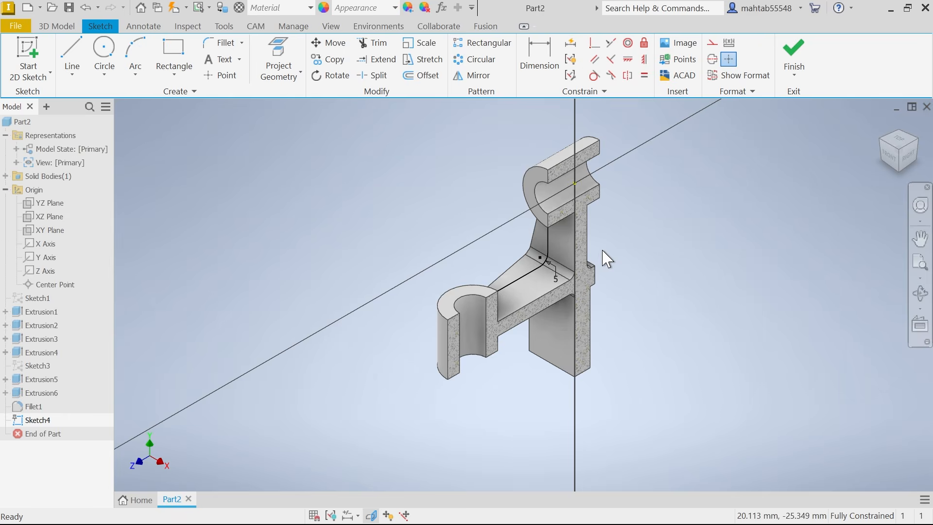
# - Finish the sketch and create a 7 mm thick rib from its profile, parallel to the sketch plane, filling toward the plates between the bosses
pyautogui.scroll(3, 602, 258)
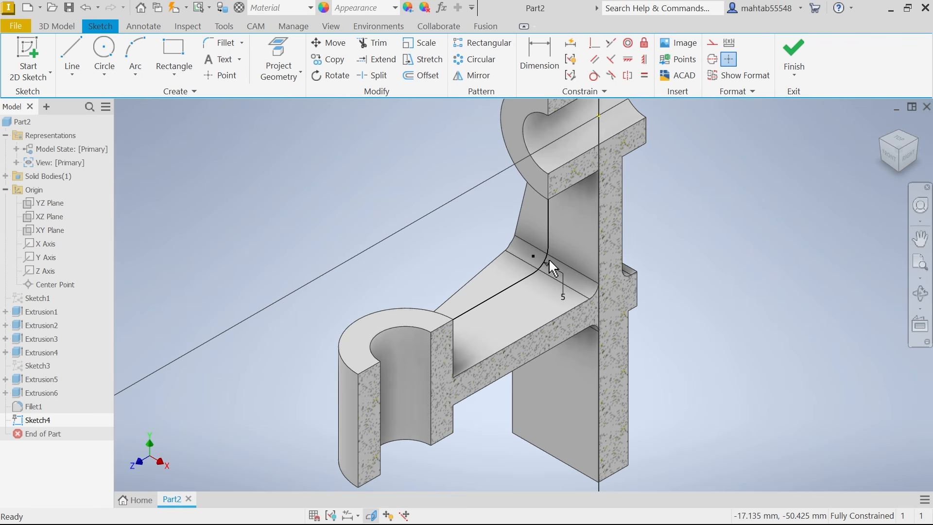
pyautogui.click(794, 54)
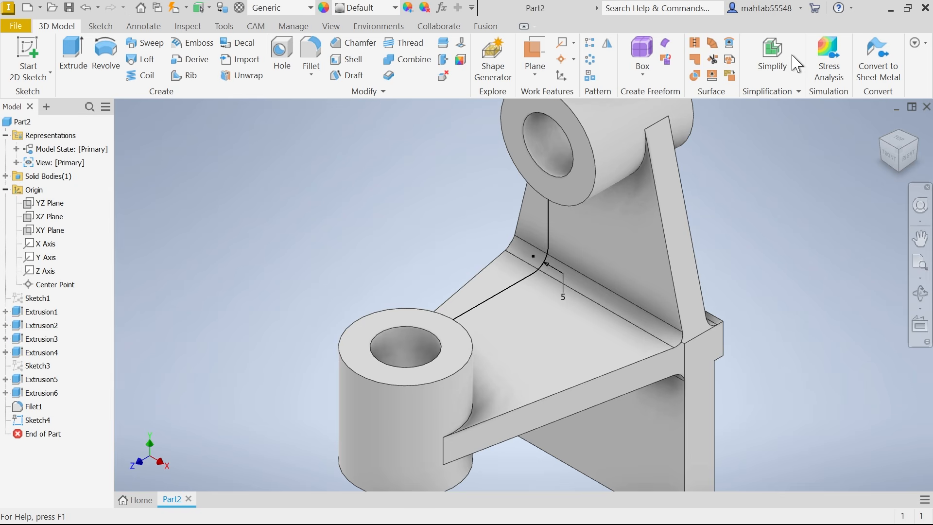
pyautogui.click(185, 75)
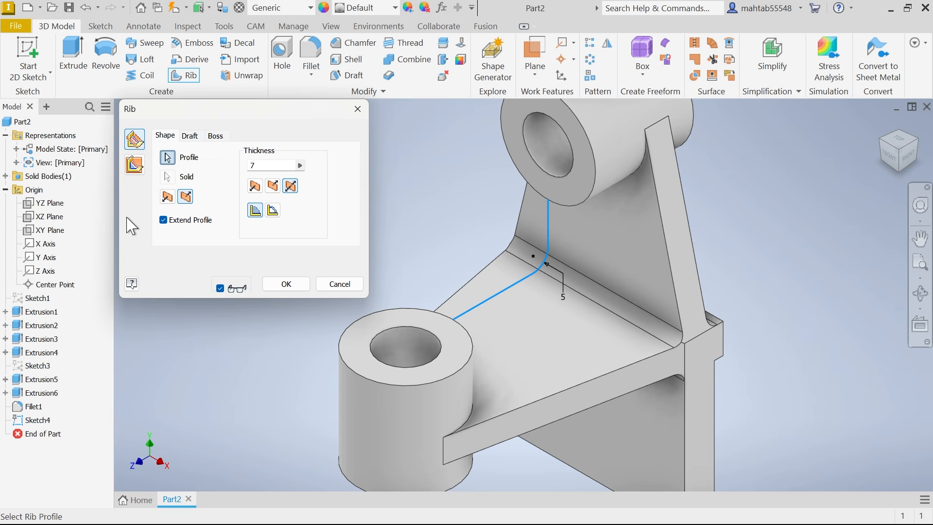
pyautogui.click(137, 170)
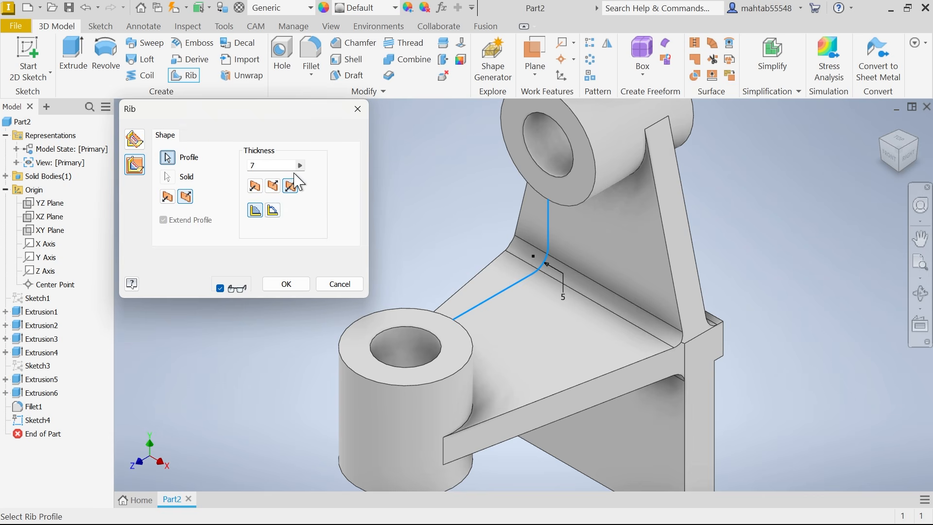
pyautogui.click(273, 170)
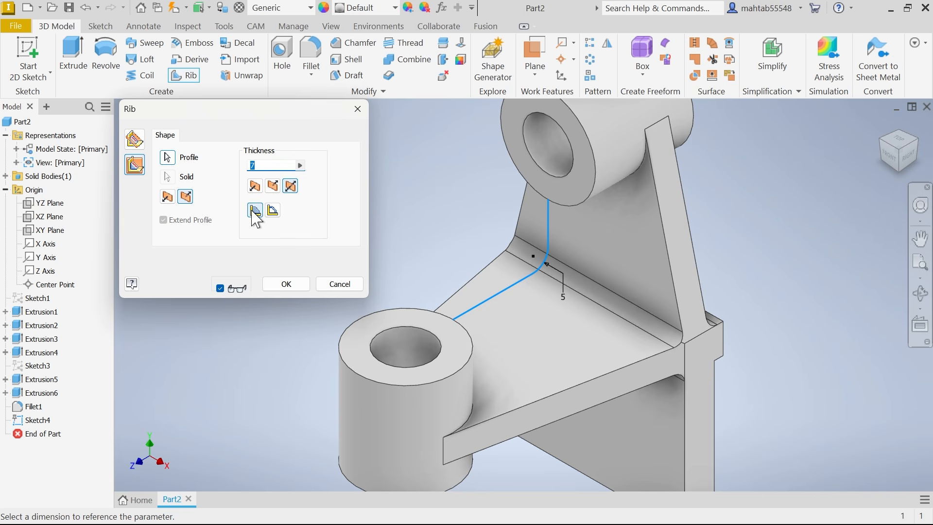
pyautogui.click(166, 199)
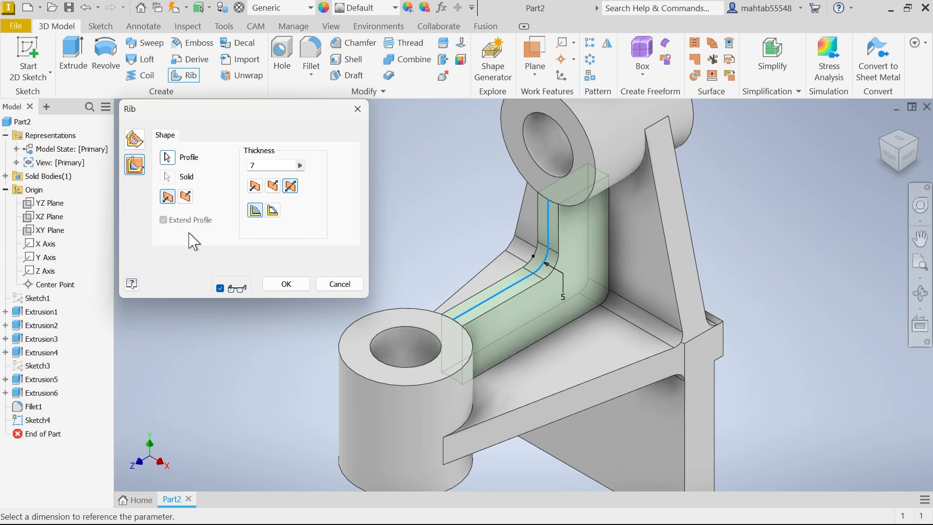
pyautogui.click(220, 288)
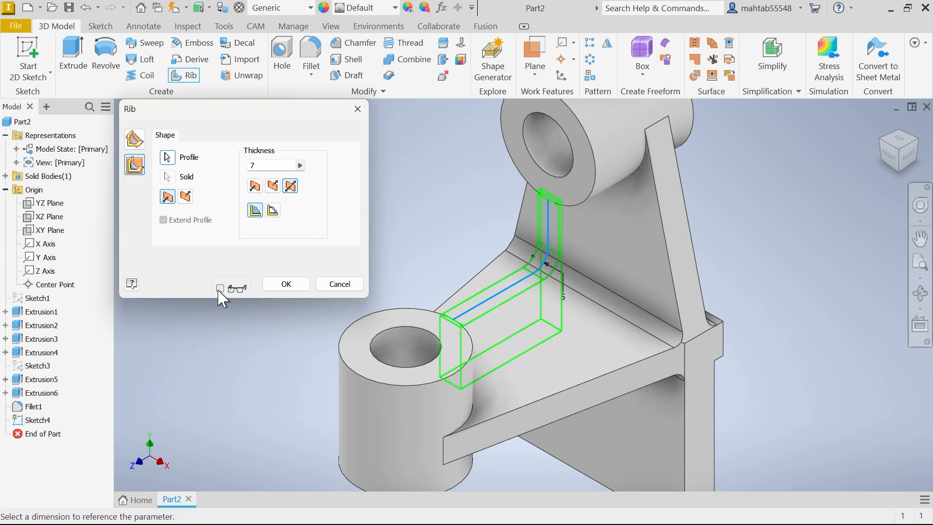
pyautogui.click(219, 289)
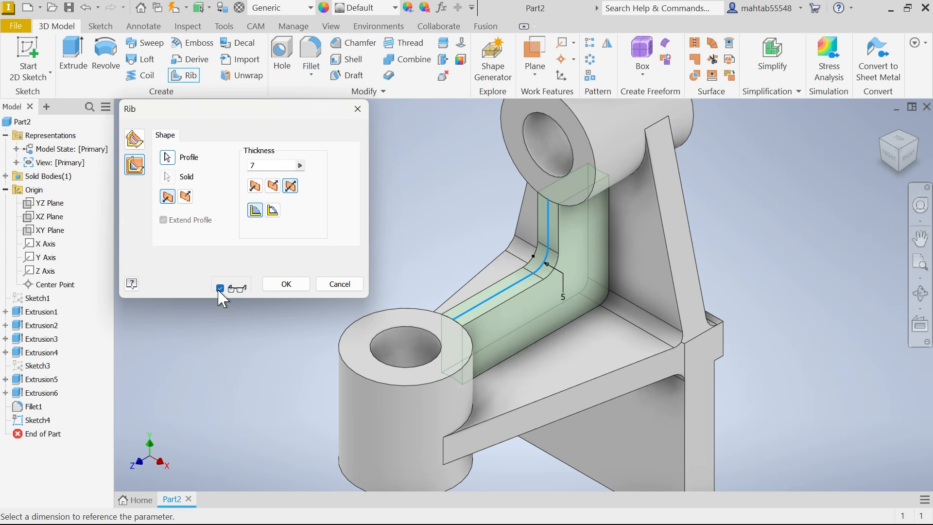
pyautogui.click(287, 284)
# - Assign the Steel, Alloy material to the bracket
pyautogui.scroll(-3, 569, 275)
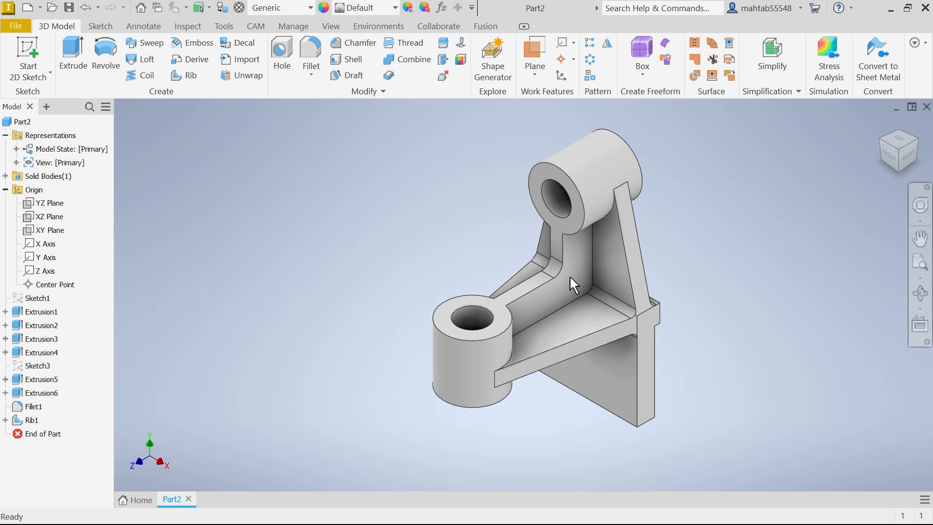
pyautogui.click(286, 9)
pyautogui.scroll(-10, 311, 311)
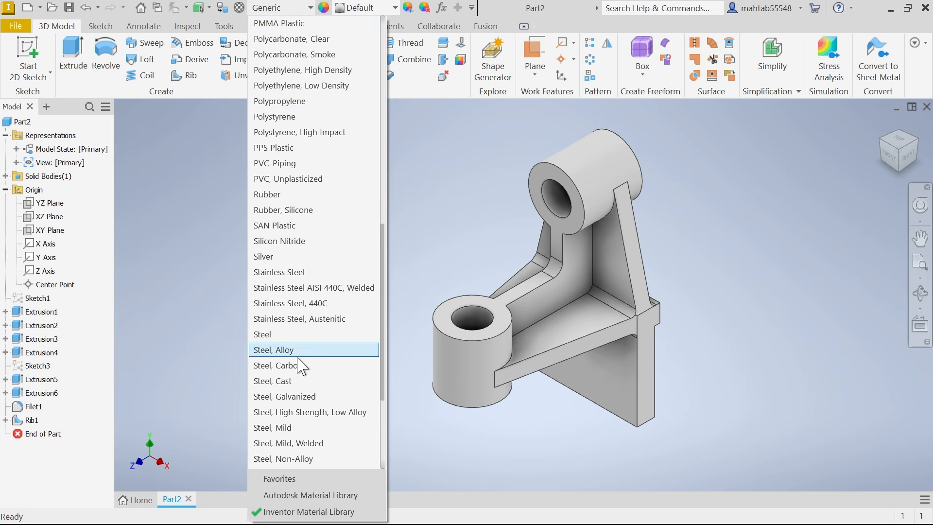
pyautogui.click(289, 349)
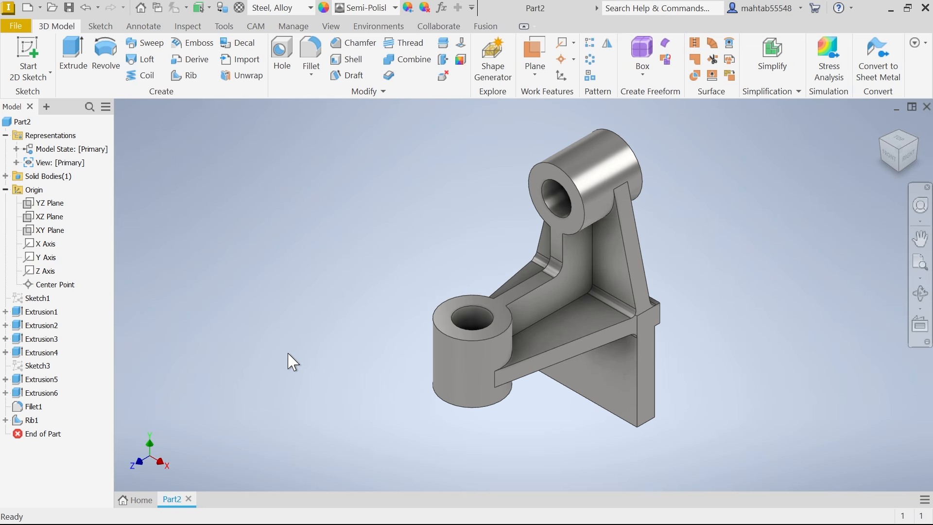
# - Change the bracket's appearance to Cadet Blue
pyautogui.click(375, 8)
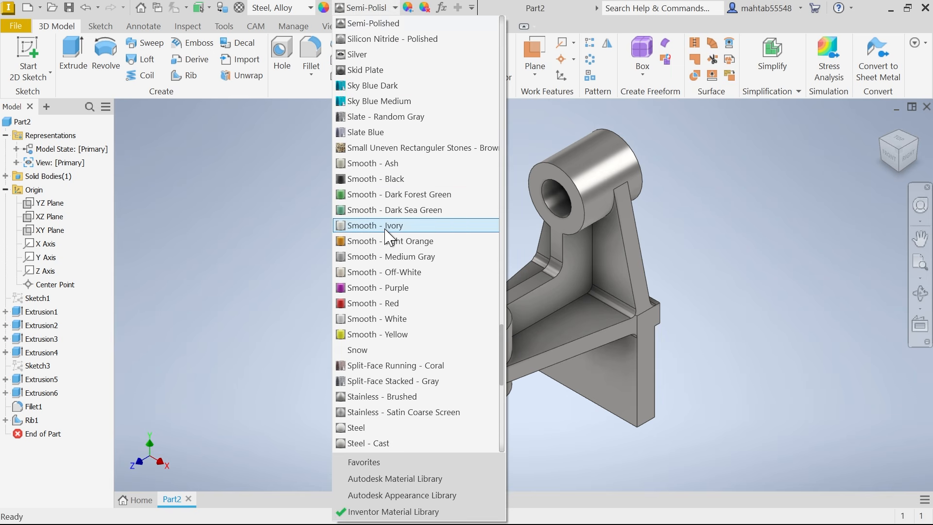
pyautogui.scroll(1, 386, 231)
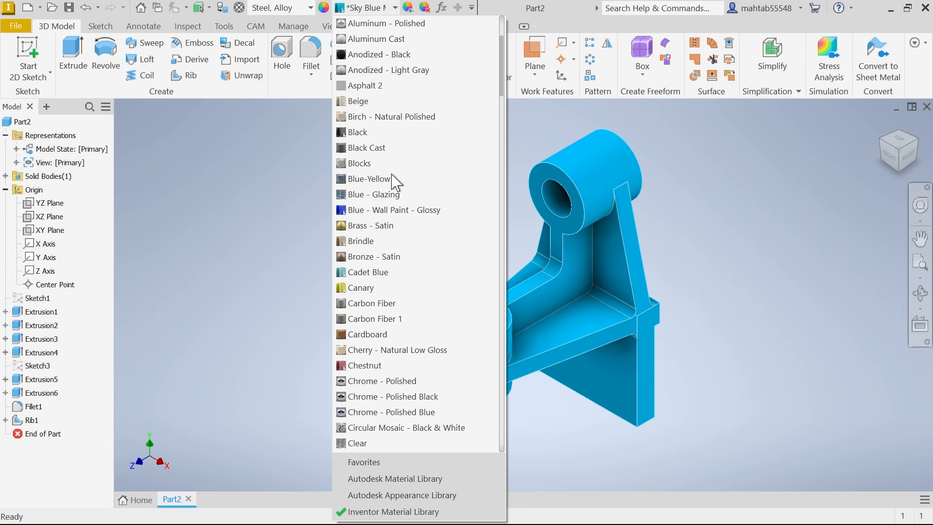
pyautogui.scroll(-3, 392, 176)
pyautogui.scroll(2, 391, 177)
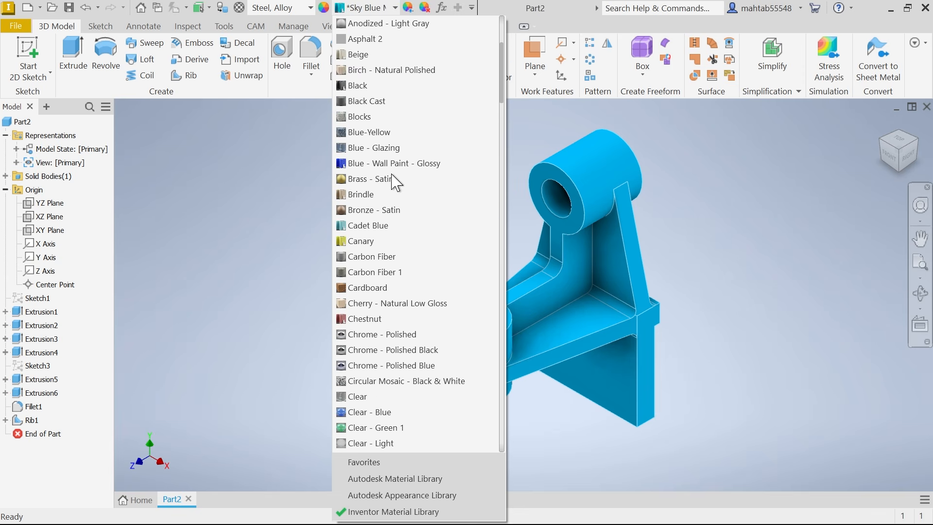
pyautogui.click(385, 225)
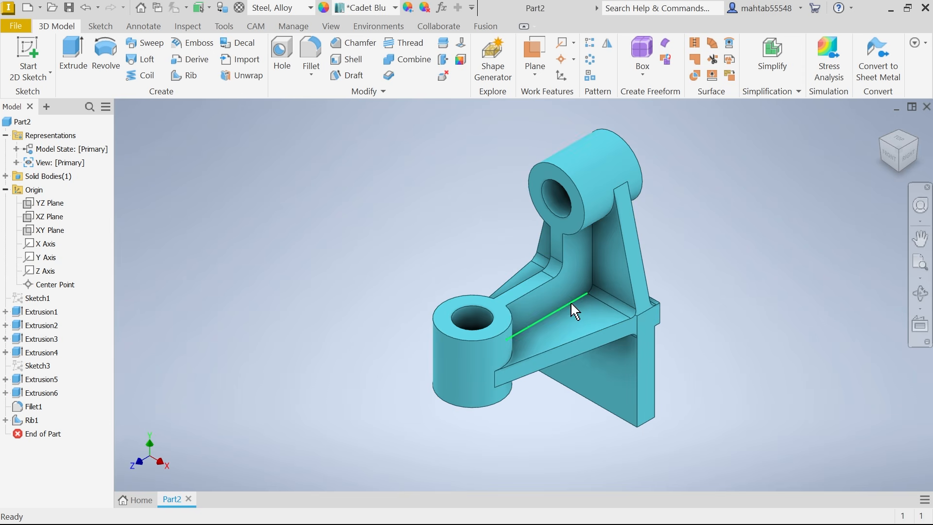
pyautogui.scroll(3, 576, 294)
pyautogui.scroll(-3, 569, 293)
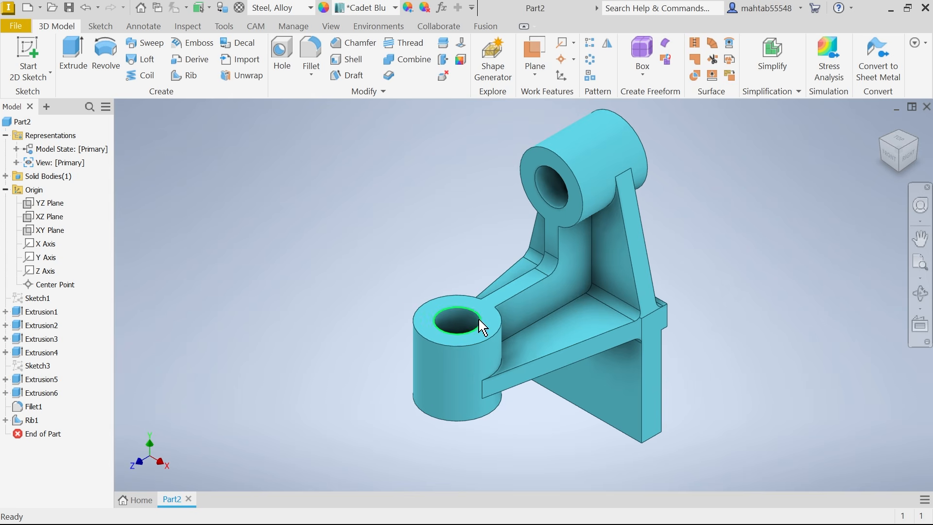
# - Switch to the drawing image and examine the back plate's corner radii and counterbored holes and the lower boss's threaded lug, then return to Inventor
pyautogui.hotkey('alt', 'Tab')
pyautogui.moveTo(464, 384); pyautogui.dragTo(460, 328)
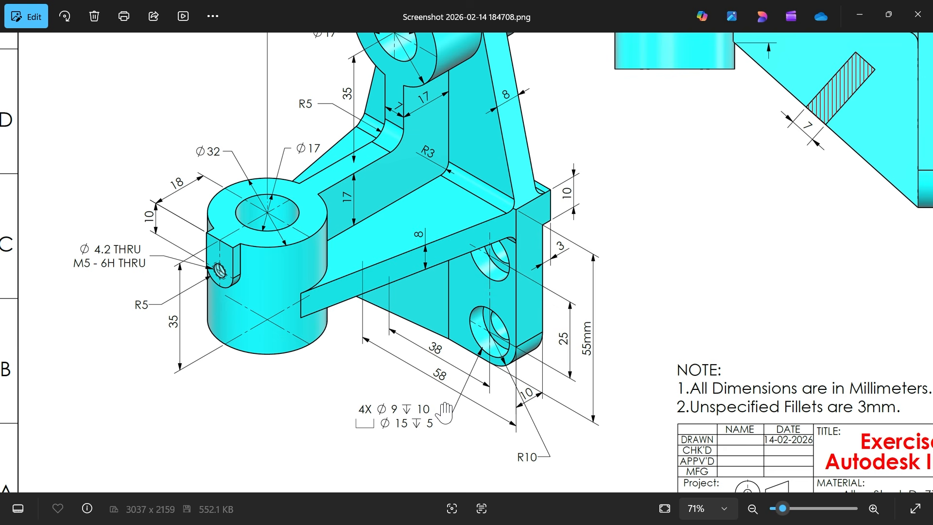
pyautogui.moveTo(451, 300); pyautogui.dragTo(454, 339)
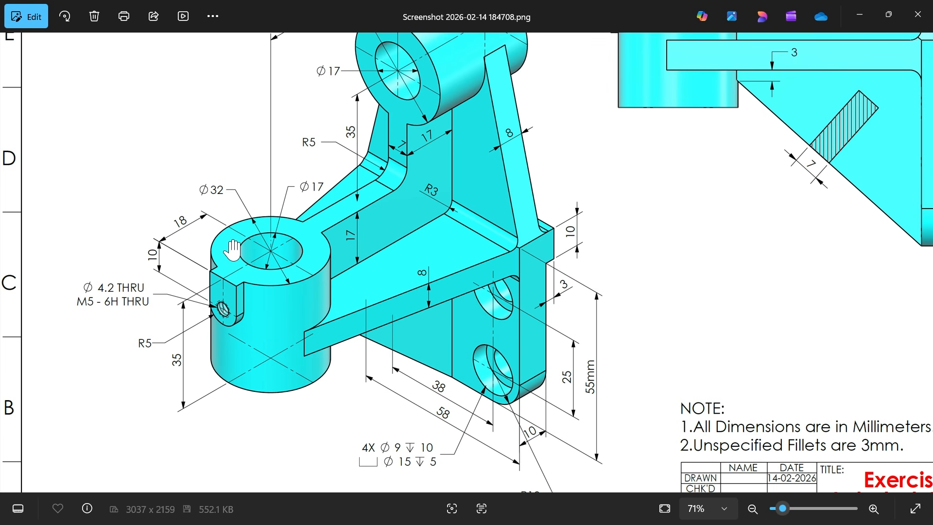
pyautogui.moveTo(280, 185); pyautogui.dragTo(275, 321)
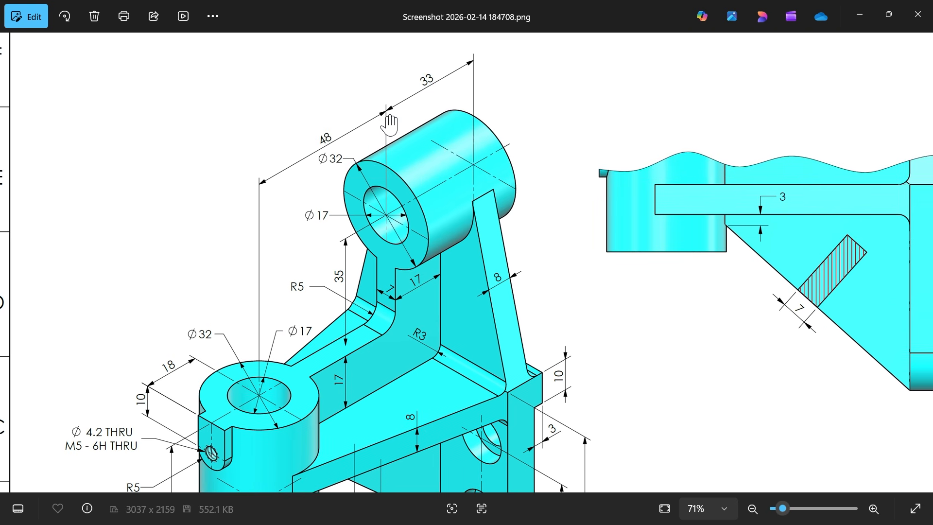
pyautogui.moveTo(284, 237); pyautogui.dragTo(334, 163)
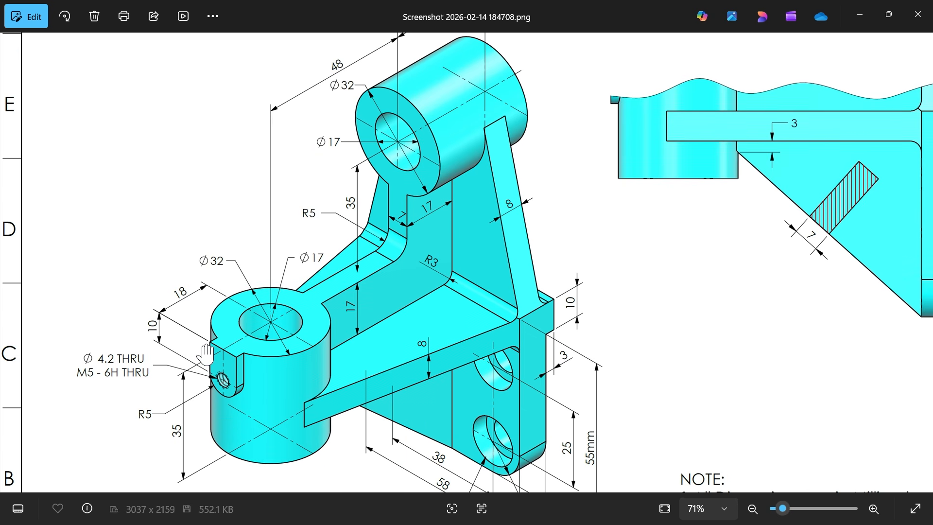
pyautogui.scroll(-1, 214, 371)
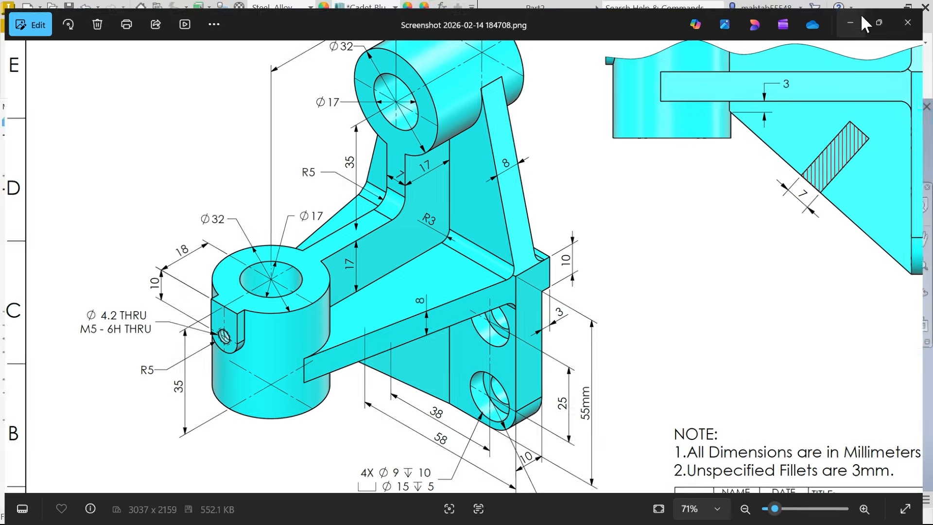
pyautogui.click(859, 15)
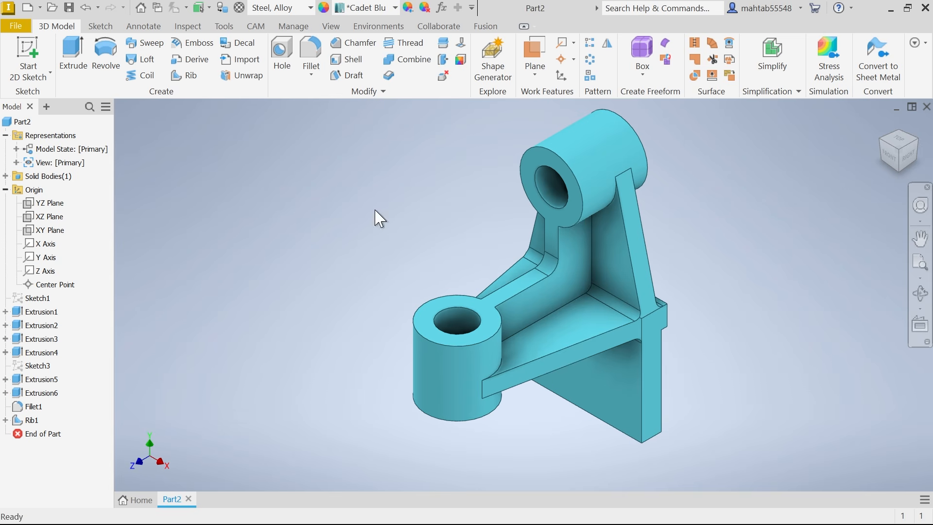
# - Fillet the two lower corner edges of the back plate with a 10 mm radius
pyautogui.click(311, 60)
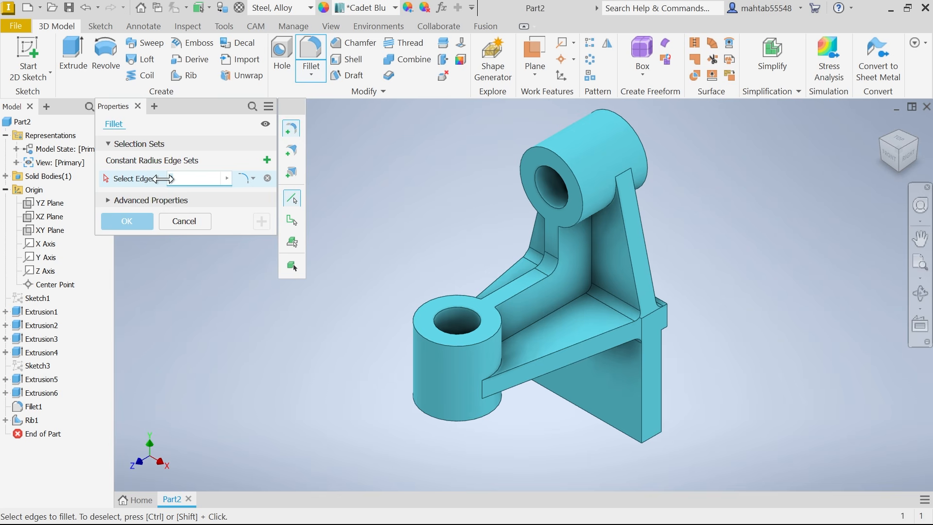
pyautogui.doubleClick(181, 179)
pyautogui.write('10')
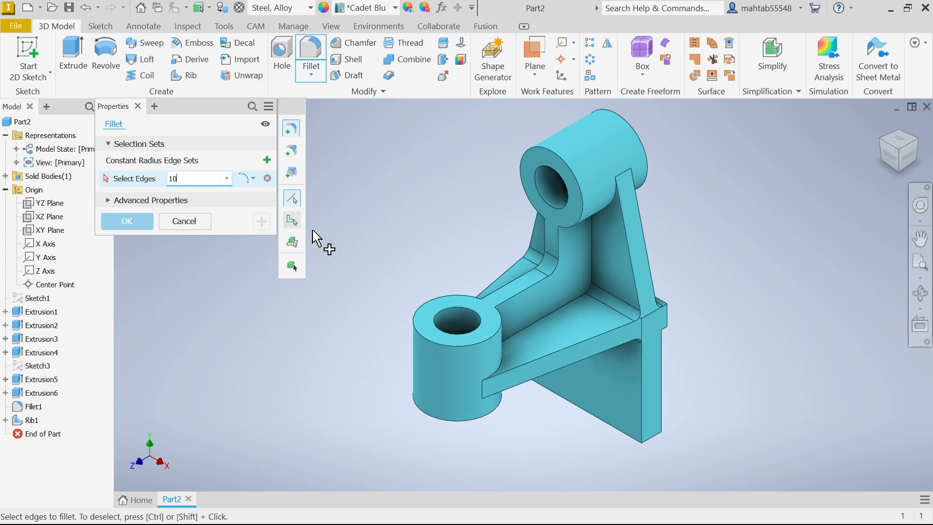
pyautogui.click(649, 442)
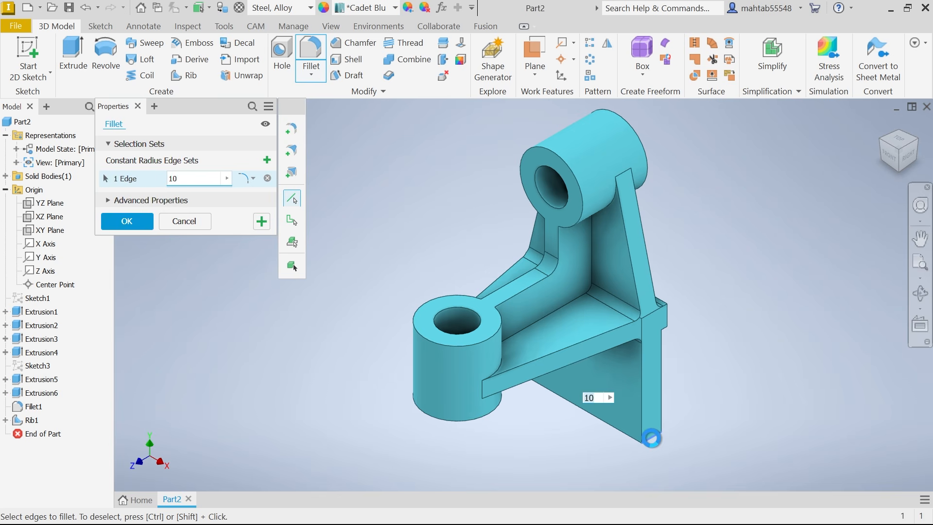
pyautogui.moveTo(554, 423)
pyautogui.keyDown('shift'); pyautogui.mouseDown(button='middle')
pyautogui.moveTo(589, 381)
pyautogui.moveTo(652, 387)
pyautogui.moveTo(688, 365)
pyautogui.mouseUp(button='middle'); pyautogui.keyUp('shift')
pyautogui.scroll(-5, 634, 365)
pyautogui.scroll(6, 595, 389)
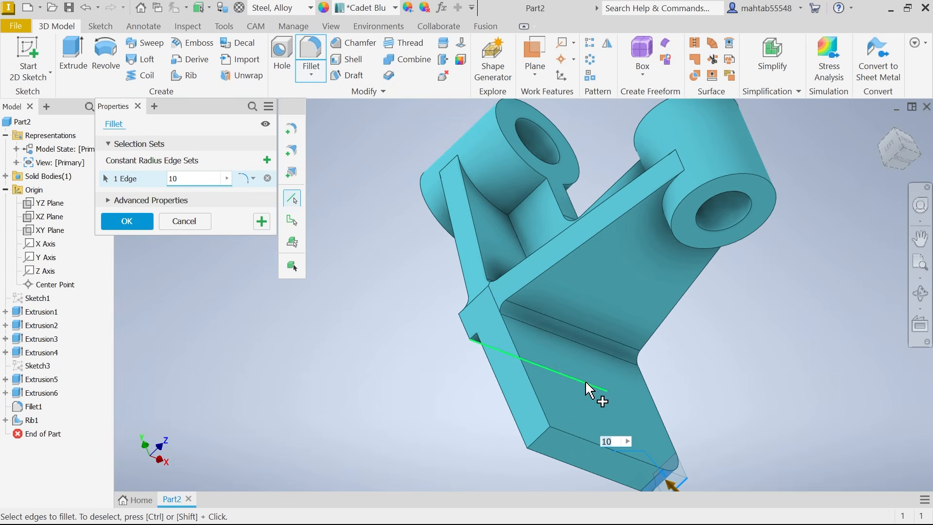
pyautogui.click(542, 439)
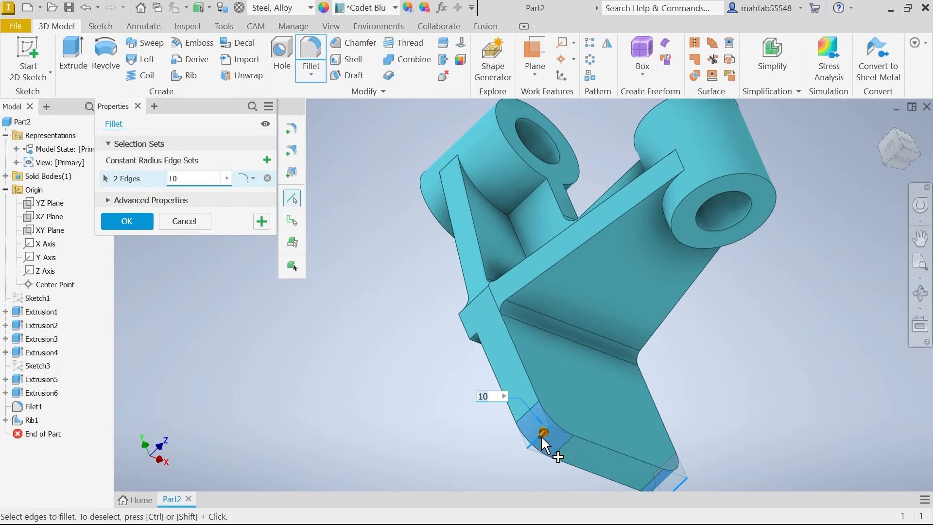
pyautogui.click(127, 219)
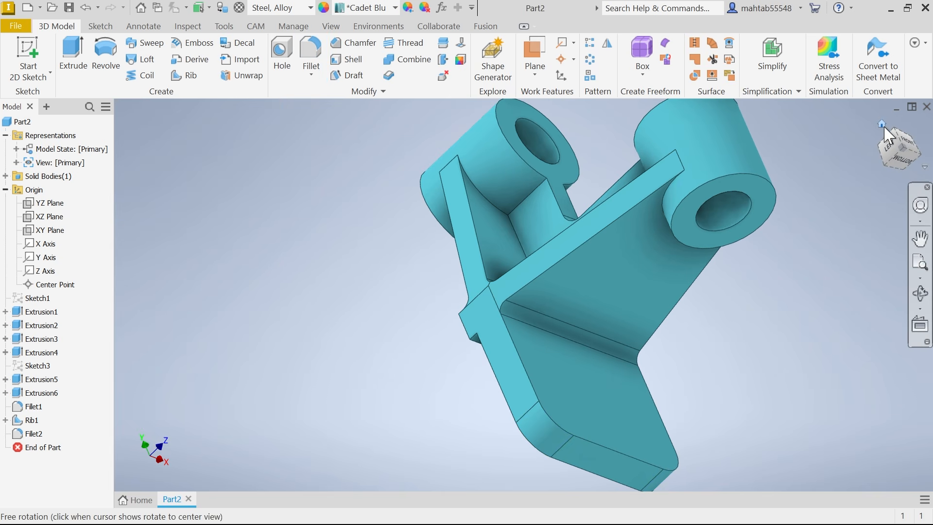
# - Set up a simple through-all counterbore hole with a 15 mm counterbore diameter, 5 mm counterbore depth and 9 mm hole diameter
pyautogui.click(883, 126)
pyautogui.scroll(3, 687, 327)
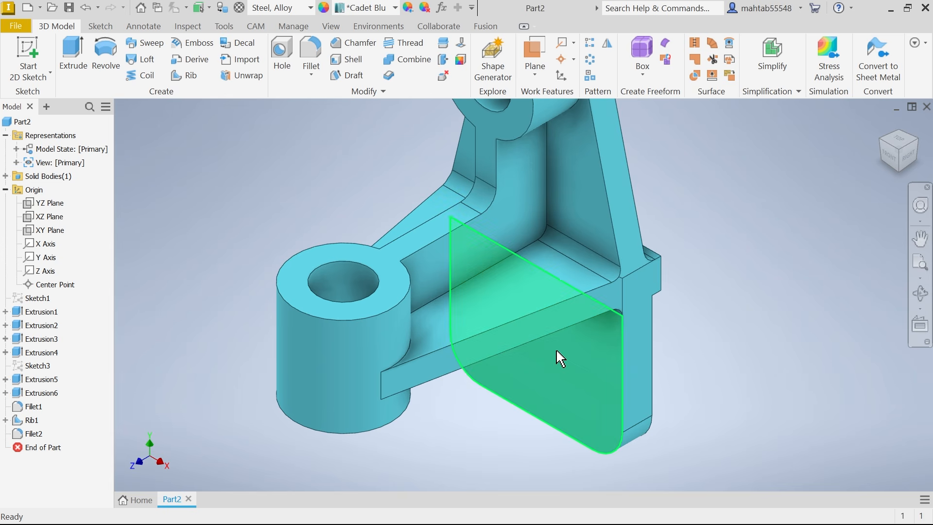
pyautogui.scroll(3, 568, 252)
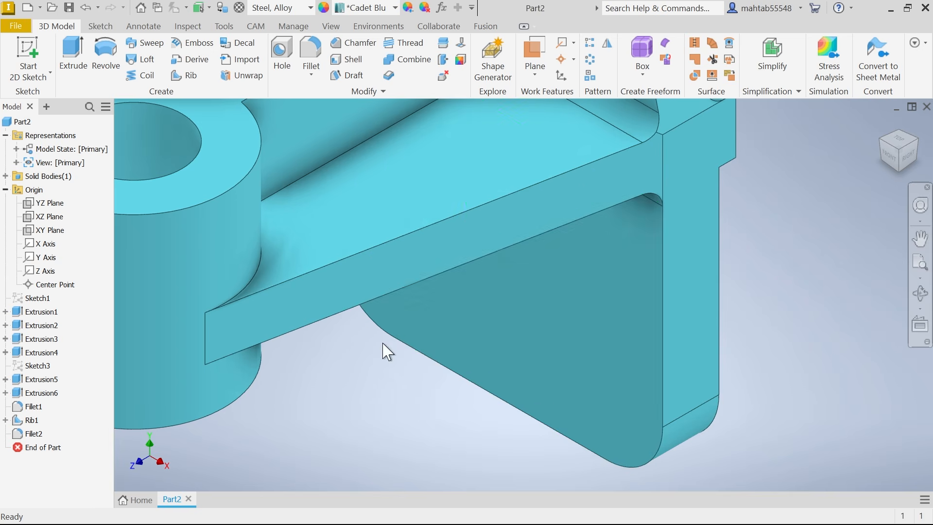
pyautogui.click(283, 63)
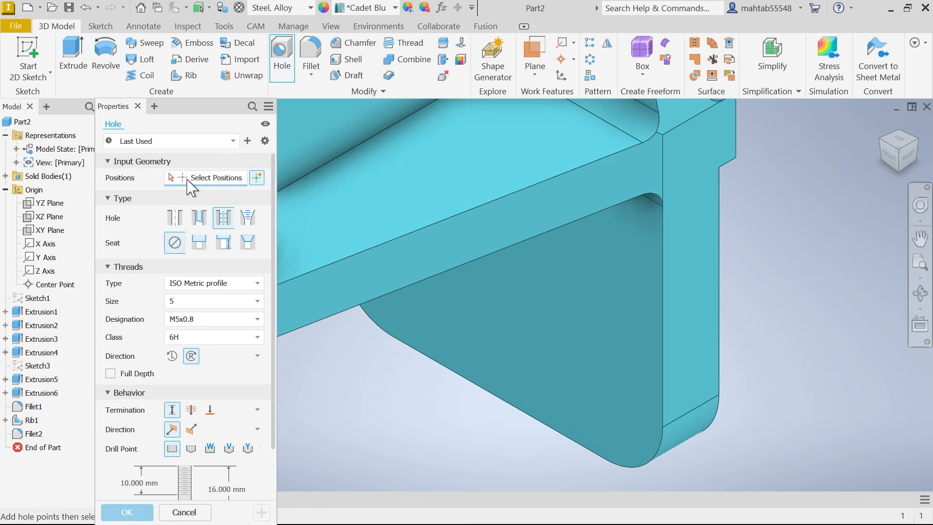
pyautogui.click(176, 219)
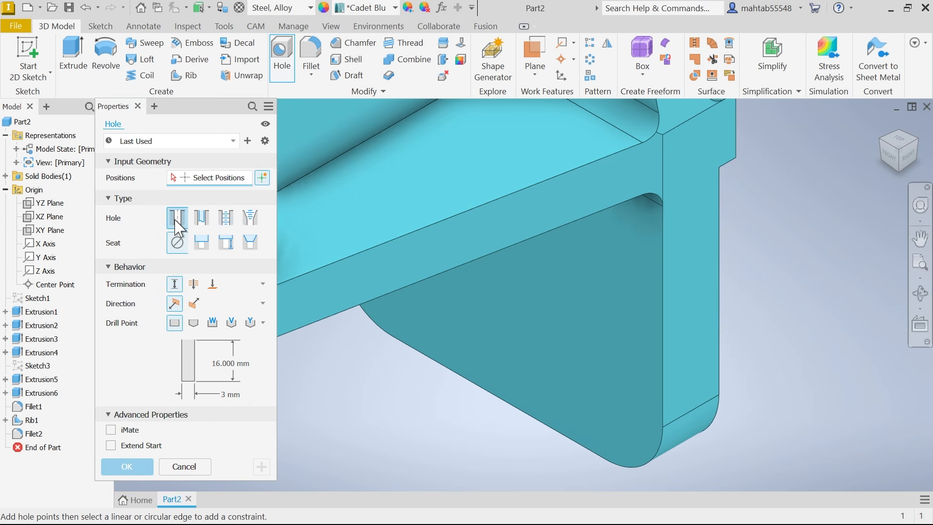
pyautogui.click(203, 243)
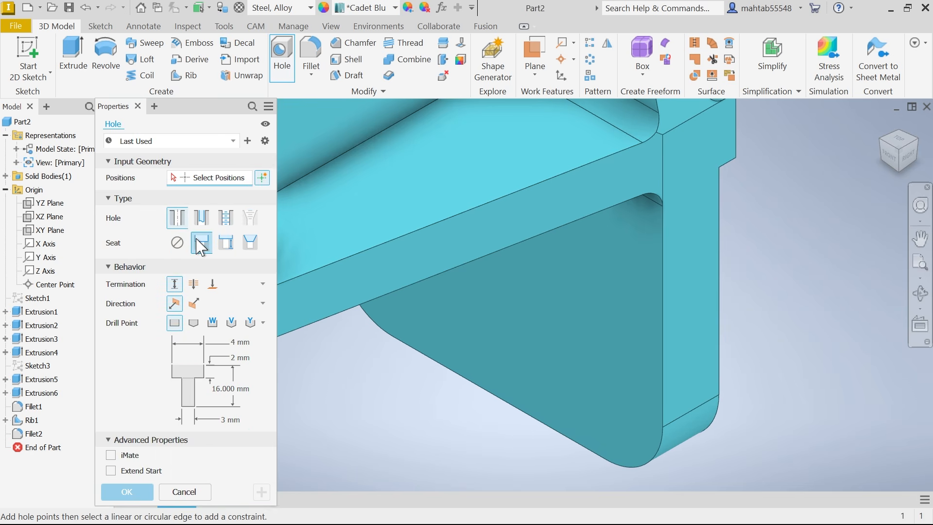
pyautogui.click(194, 284)
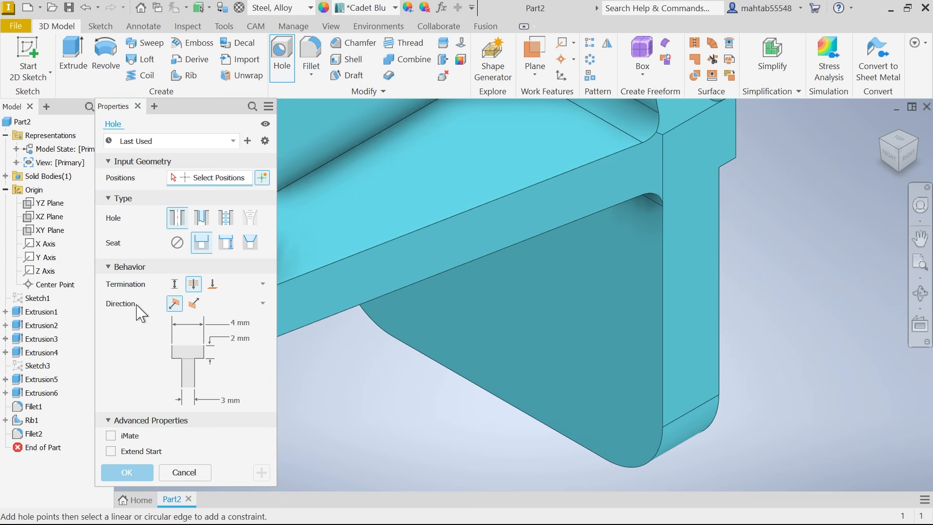
pyautogui.click(229, 322)
pyautogui.write('15')
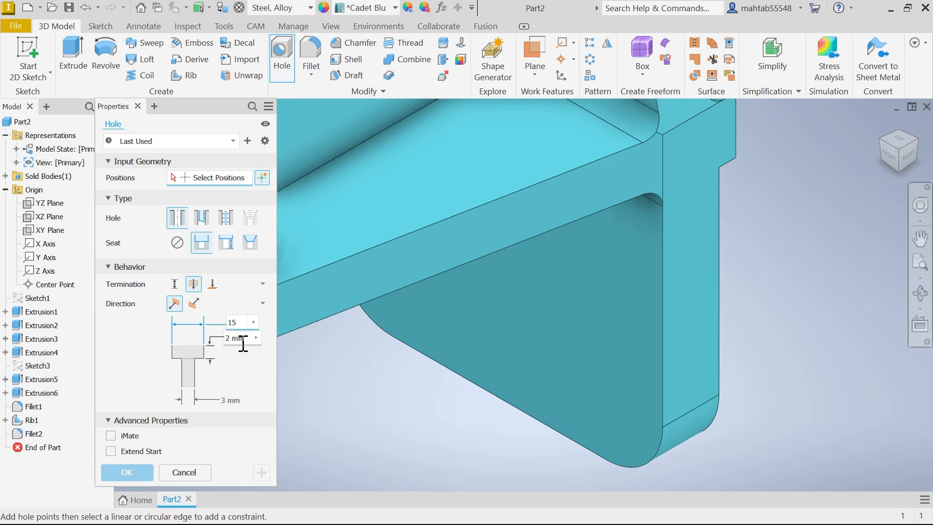
pyautogui.click(240, 340)
pyautogui.write('5')
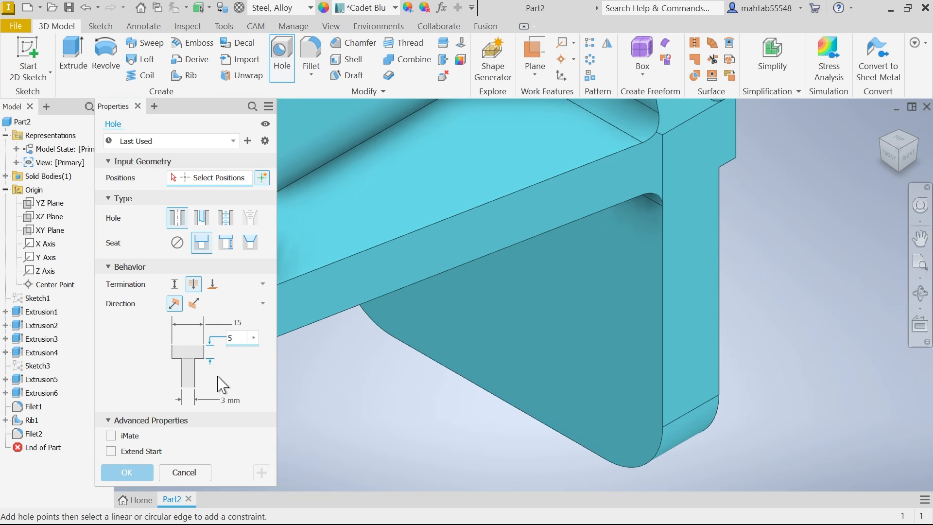
pyautogui.click(217, 399)
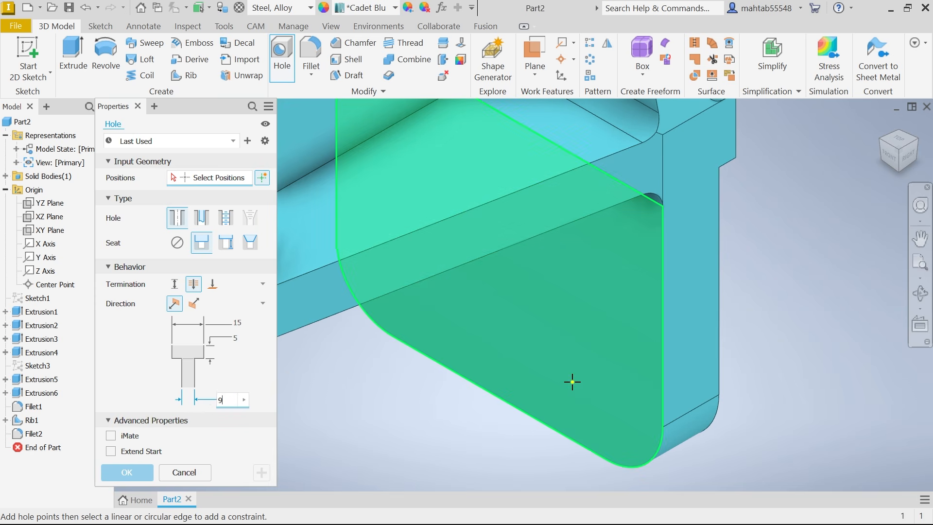
# - Create four counterbored holes on the back plate's front face, two concentric with the rounded lower corners and two placed freely above them
pyautogui.click(588, 357)
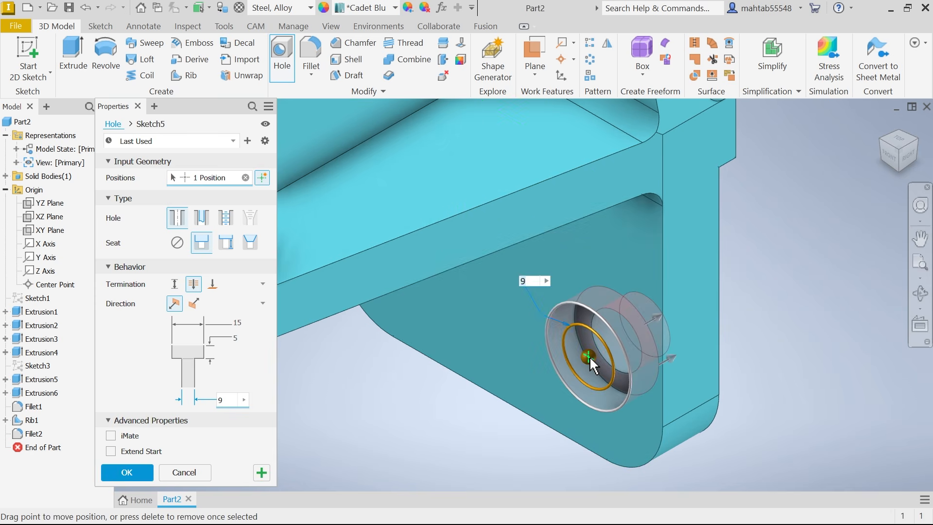
pyautogui.click(648, 466)
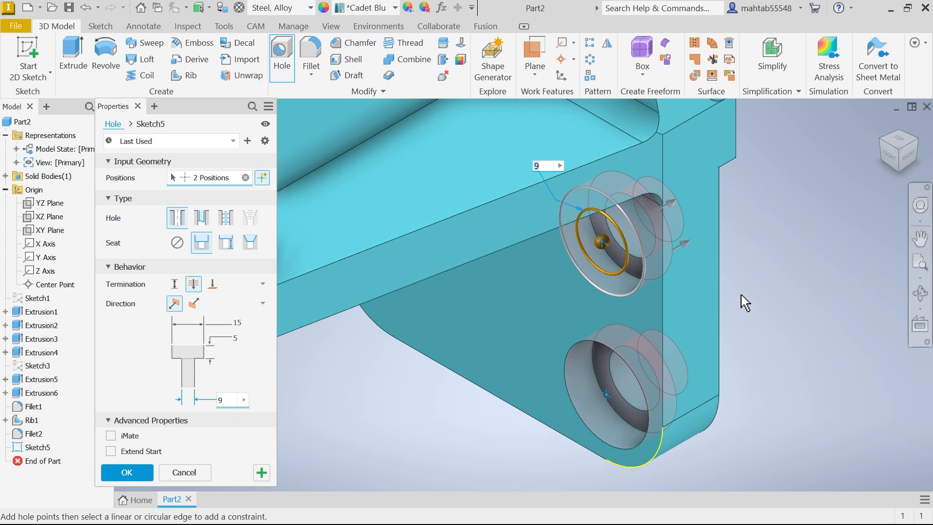
pyautogui.keyDown('shift'); pyautogui.moveTo(744, 299); pyautogui.dragTo(825, 286, button='middle'); pyautogui.keyUp('shift')
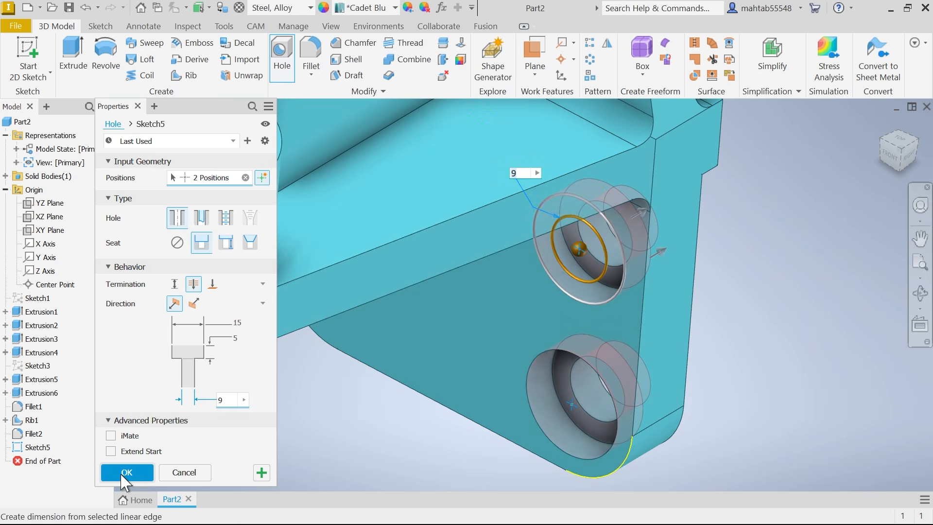
pyautogui.scroll(3, 505, 332)
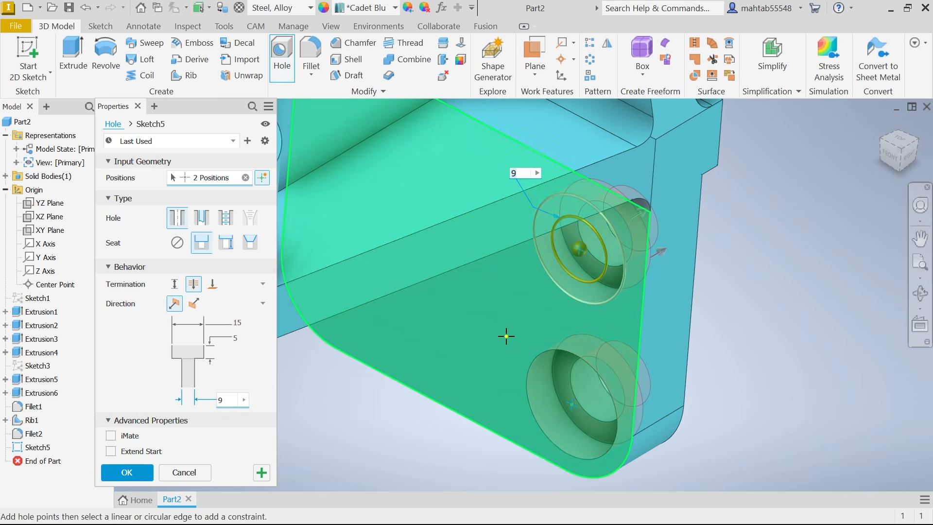
pyautogui.keyDown('shift'); pyautogui.moveTo(525, 319); pyautogui.dragTo(593, 316, button='middle'); pyautogui.keyUp('shift')
pyautogui.scroll(3, 526, 316)
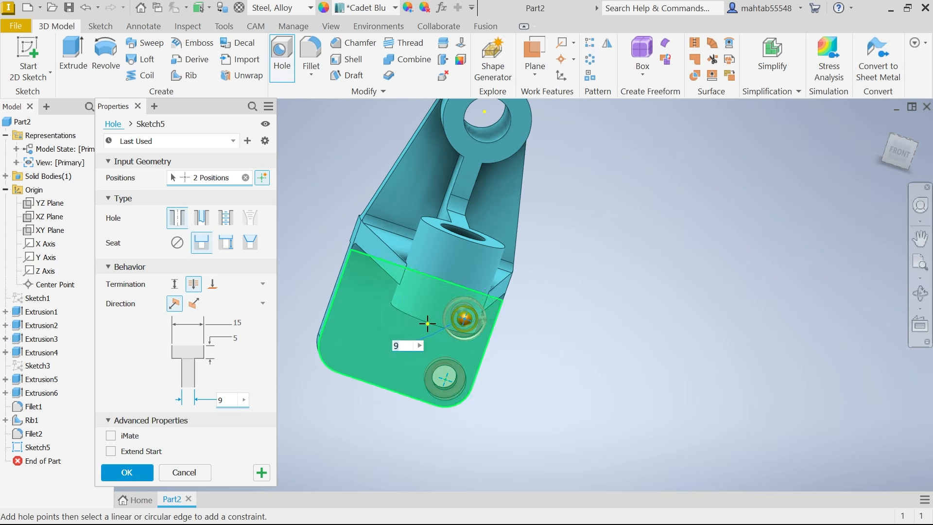
pyautogui.scroll(-3, 429, 323)
pyautogui.scroll(2, 352, 342)
pyautogui.scroll(2, 352, 342)
pyautogui.scroll(-3, 324, 351)
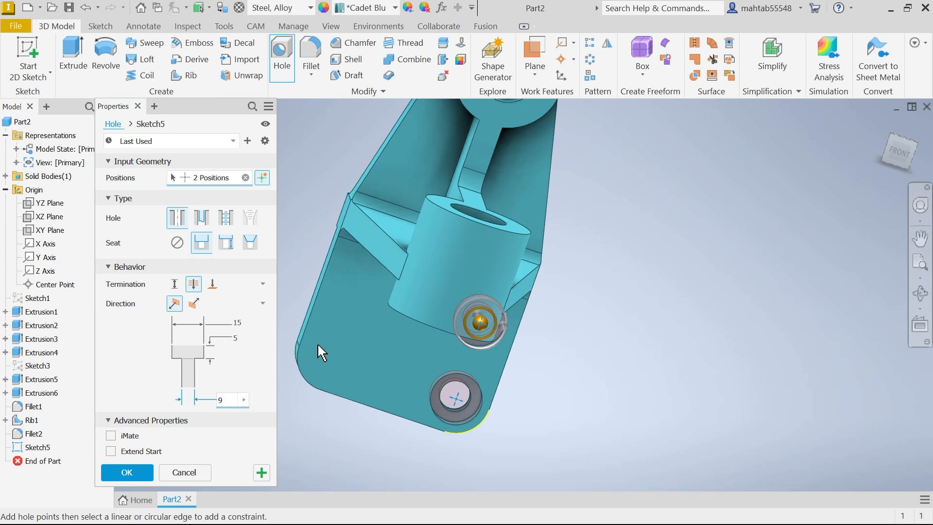
pyautogui.click(344, 348)
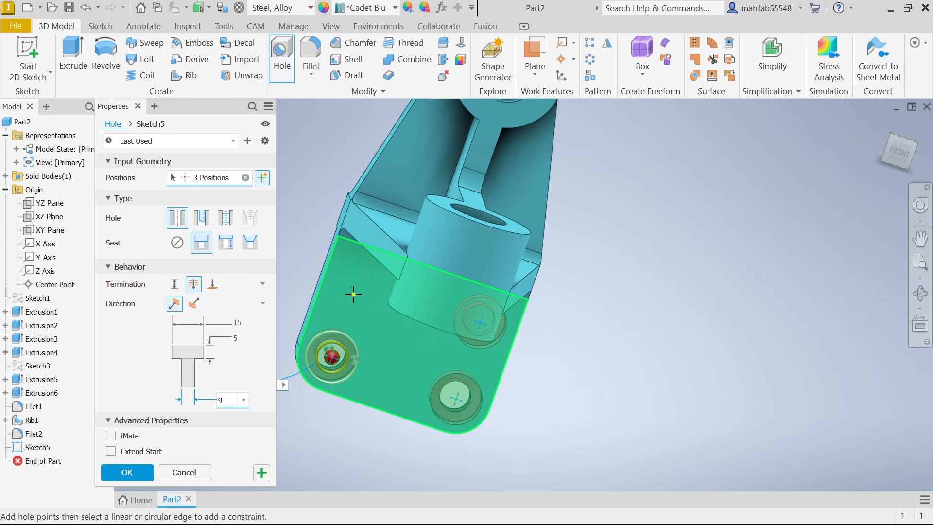
pyautogui.click(360, 278)
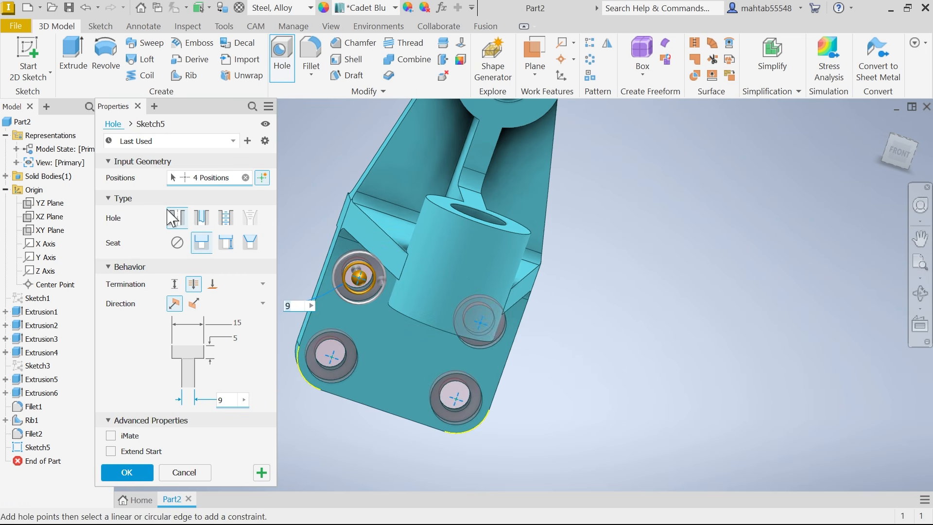
pyautogui.click(127, 472)
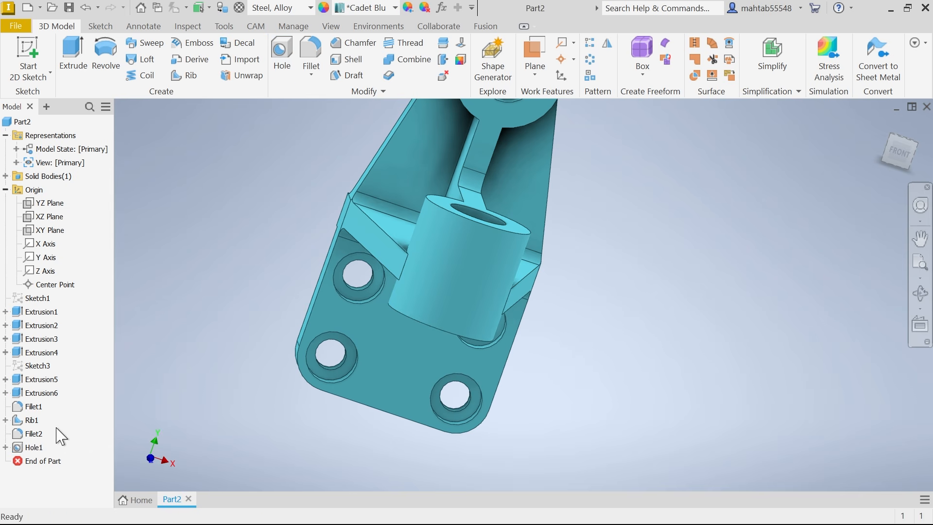
# - Edit the hole position sketch and align each upper hole point vertically with the lower point on its side
pyautogui.click(5, 447)
pyautogui.click(49, 460)
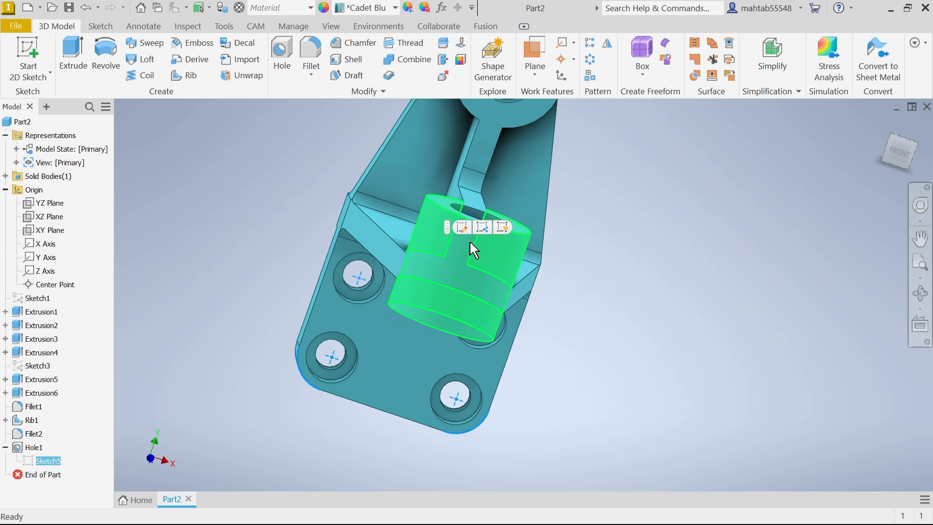
pyautogui.click(463, 227)
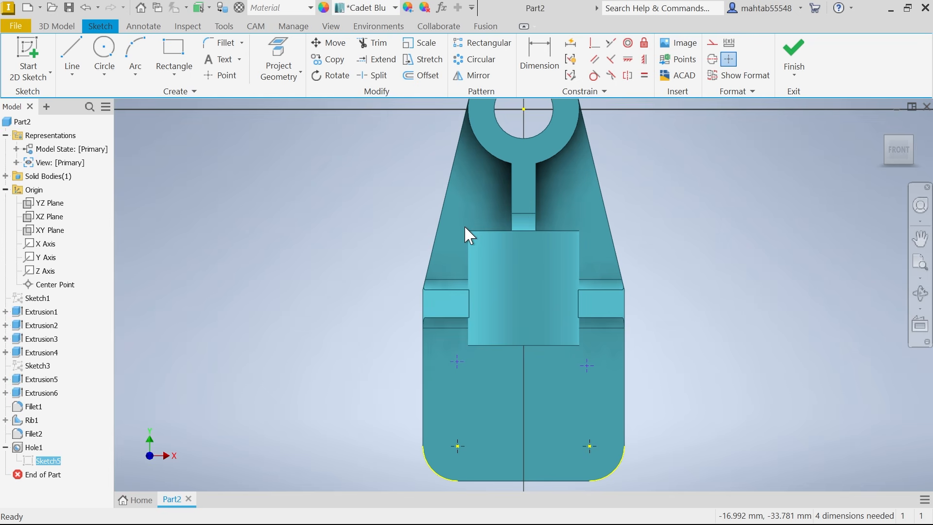
pyautogui.scroll(-5, 604, 389)
pyautogui.scroll(5, 598, 408)
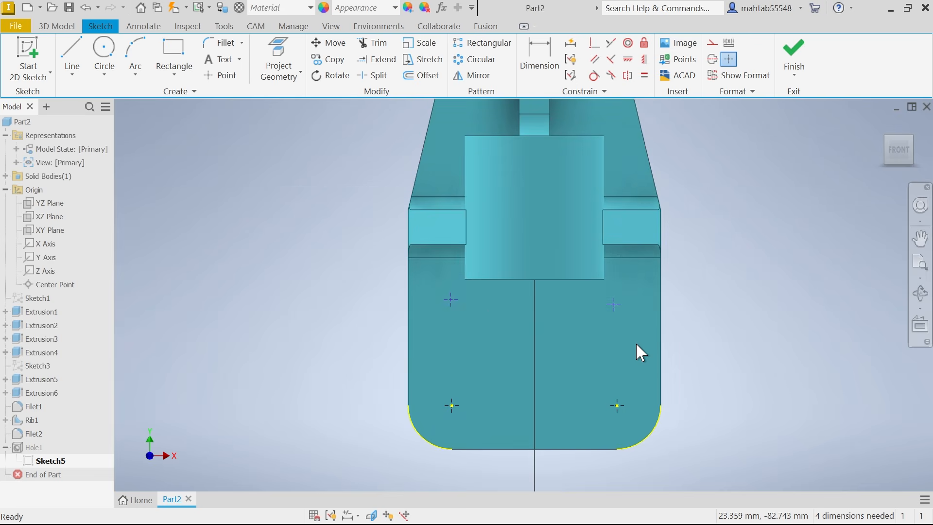
pyautogui.click(644, 59)
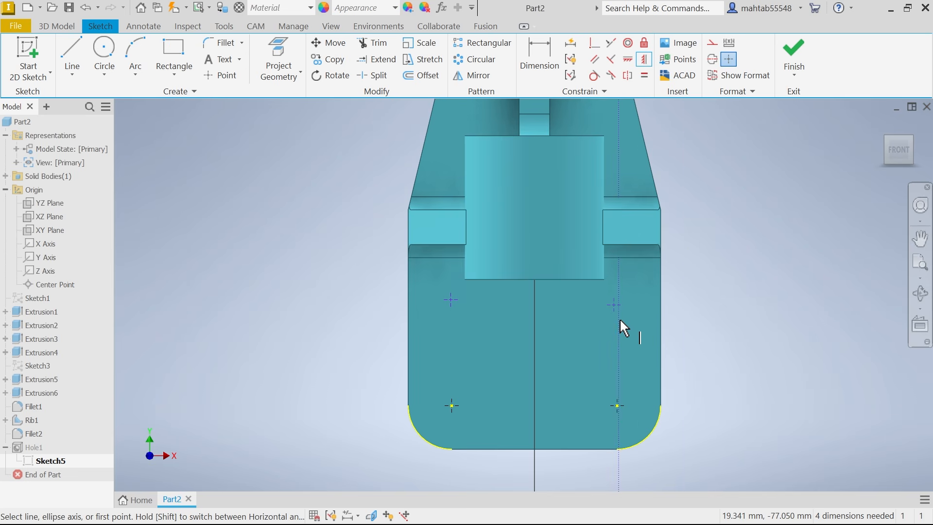
pyautogui.click(617, 405)
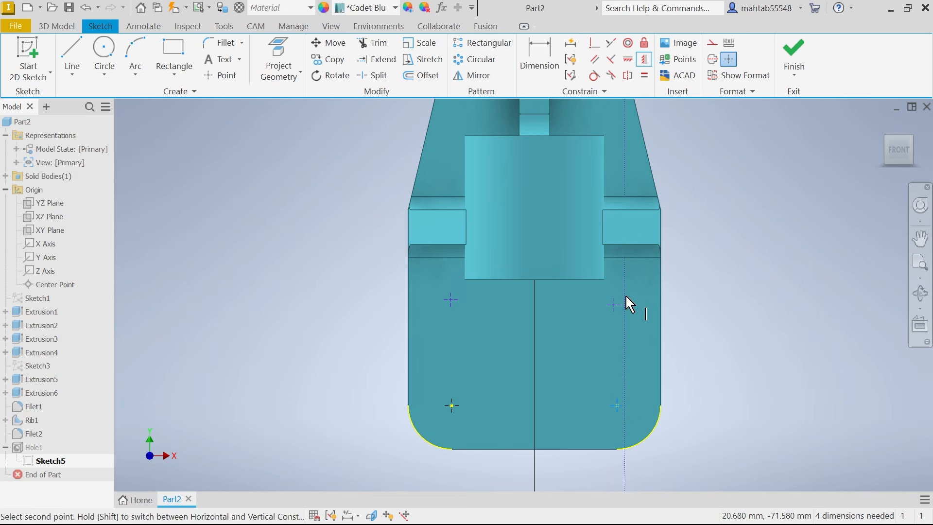
pyautogui.click(615, 306)
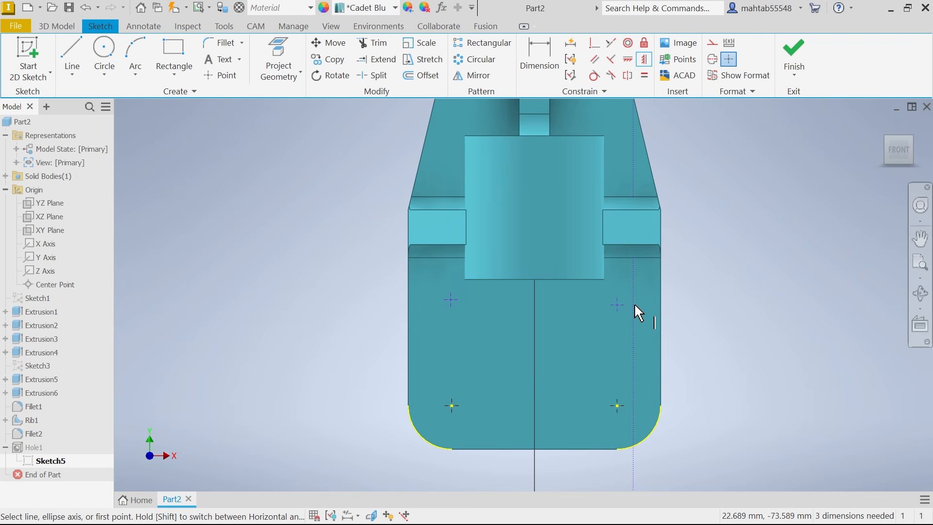
pyautogui.click(453, 406)
pyautogui.click(451, 299)
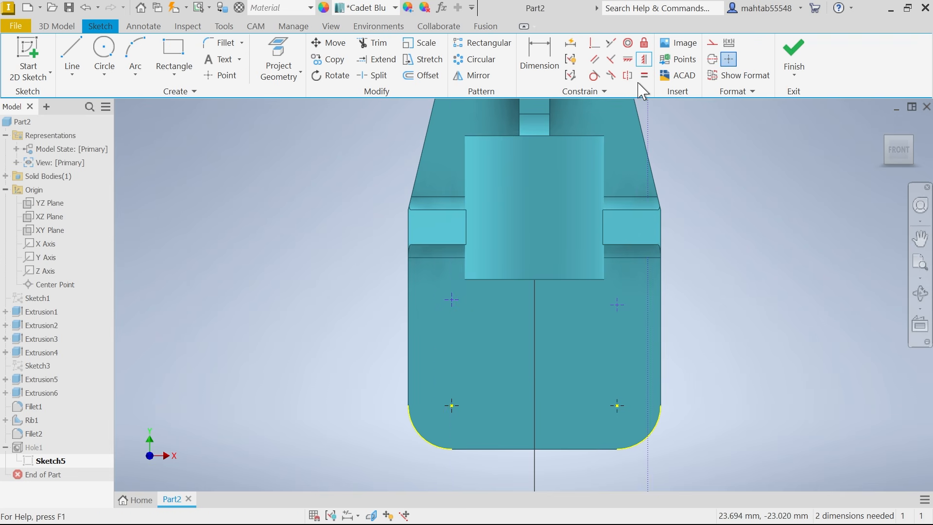
# - Constrain the two upper hole points to lie on the same horizontal level
pyautogui.click(628, 59)
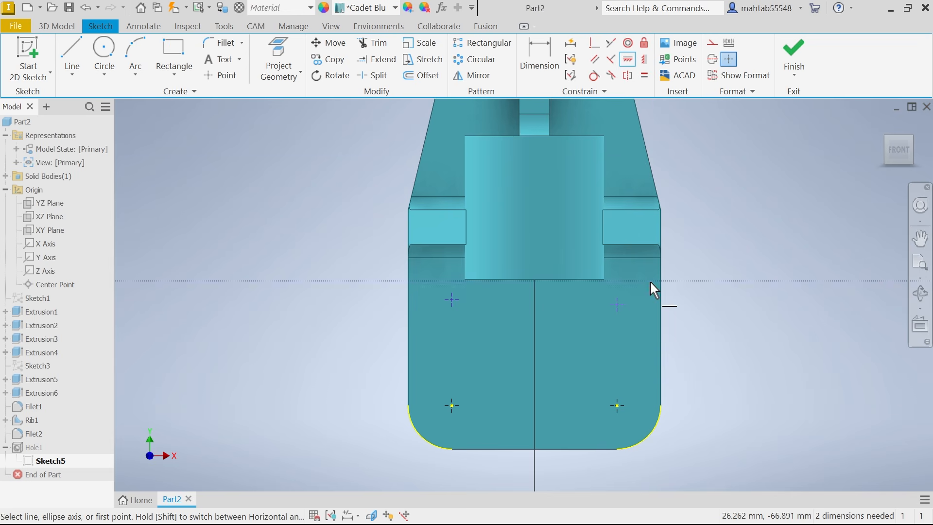
pyautogui.click(619, 305)
pyautogui.click(451, 300)
pyautogui.rightClick(749, 254)
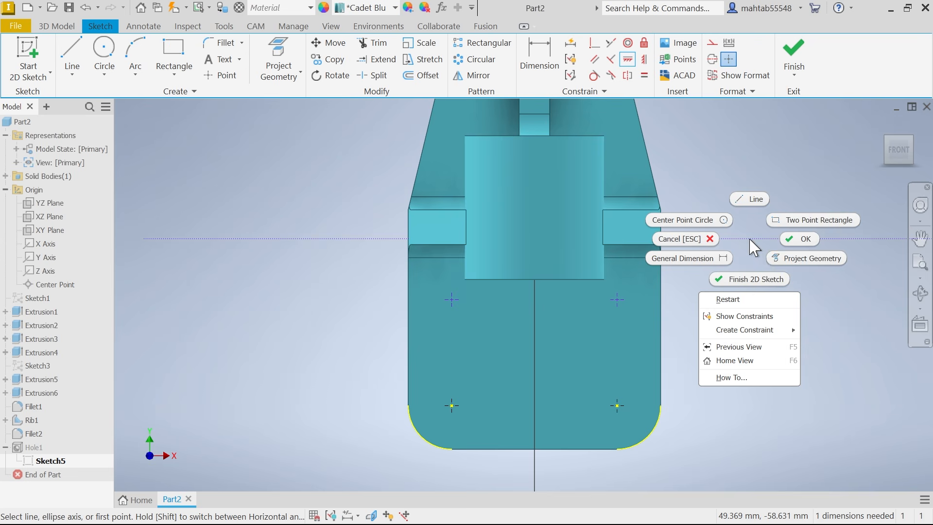
pyautogui.click(774, 236)
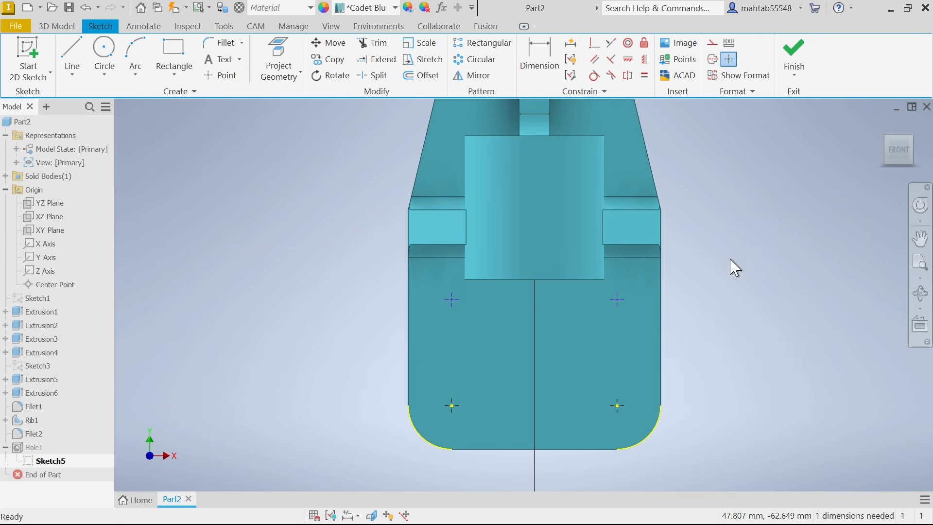
# - Dimension the vertical spacing between the upper and lower hole points to 25 mm and finish the sketch
pyautogui.click(548, 63)
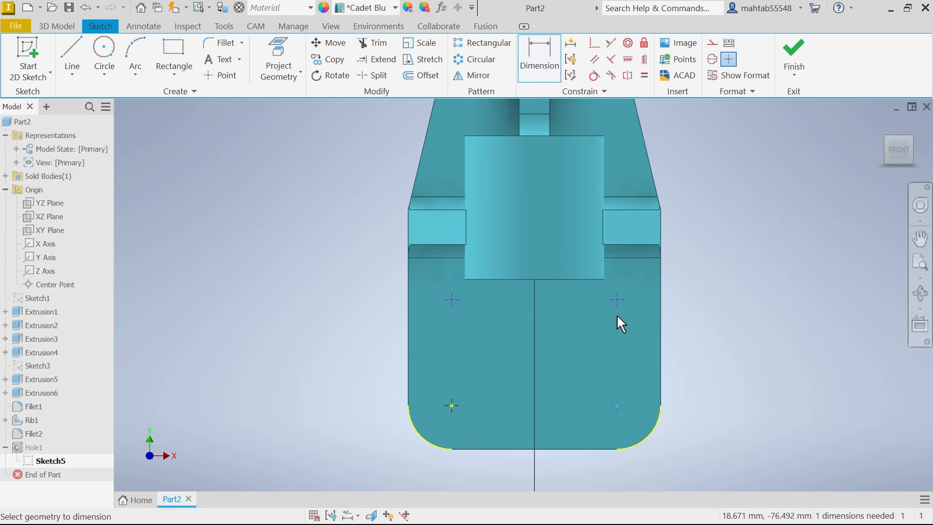
pyautogui.click(618, 299)
pyautogui.click(691, 333)
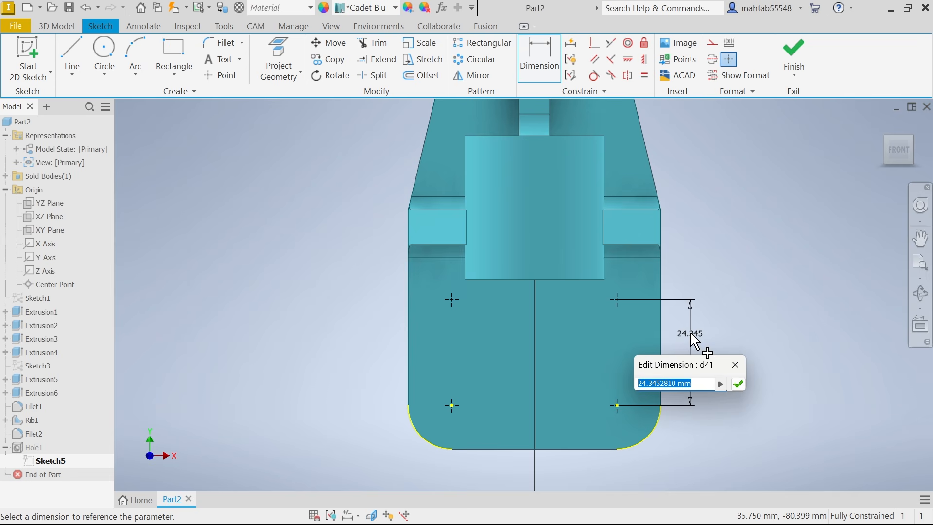
pyautogui.write('25')
pyautogui.press('Return')
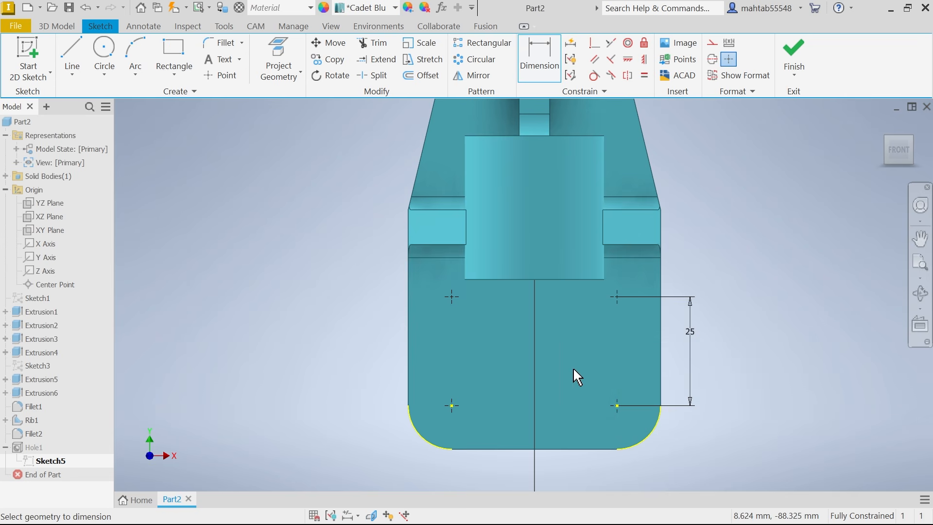
pyautogui.click(793, 53)
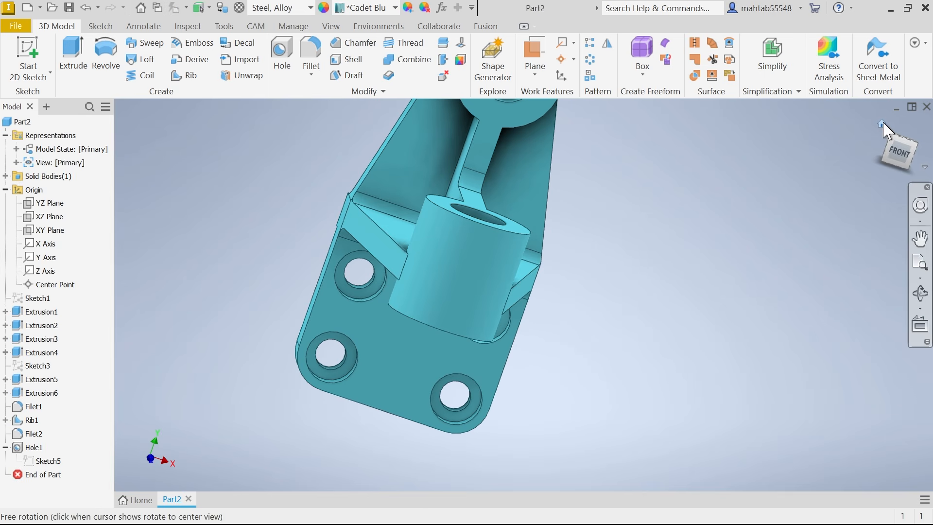
# - Create a work plane offset -99 mm from the rear ring face of the upper boss
pyautogui.click(882, 124)
pyautogui.scroll(-3, 657, 251)
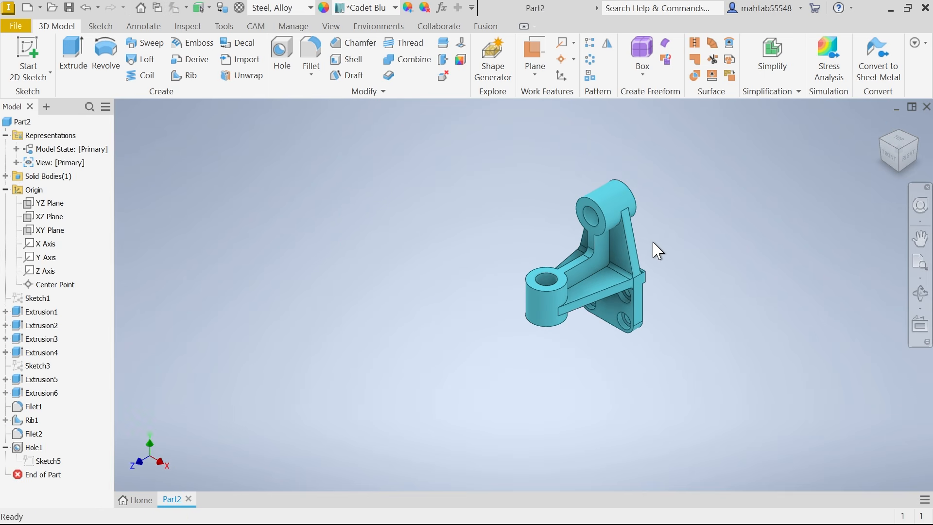
pyautogui.scroll(4, 656, 250)
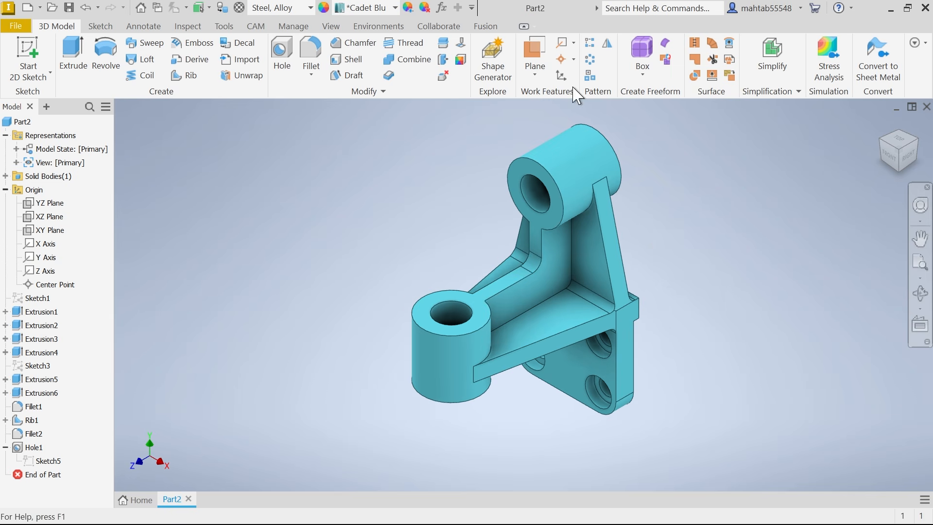
pyautogui.click(537, 57)
pyautogui.keyDown('shift'); pyautogui.moveTo(658, 189); pyautogui.dragTo(572, 194, button='middle'); pyautogui.keyUp('shift')
pyautogui.click(567, 218)
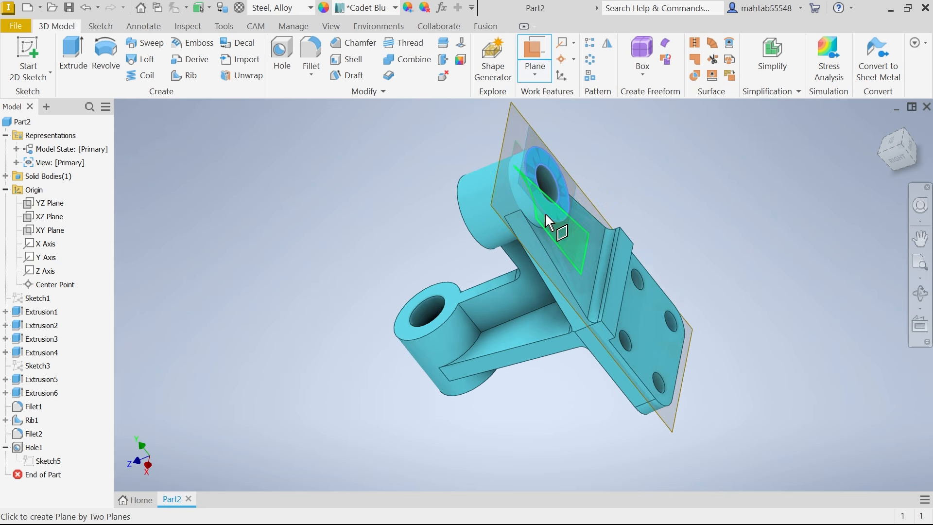
pyautogui.moveTo(525, 190); pyautogui.dragTo(300, 246)
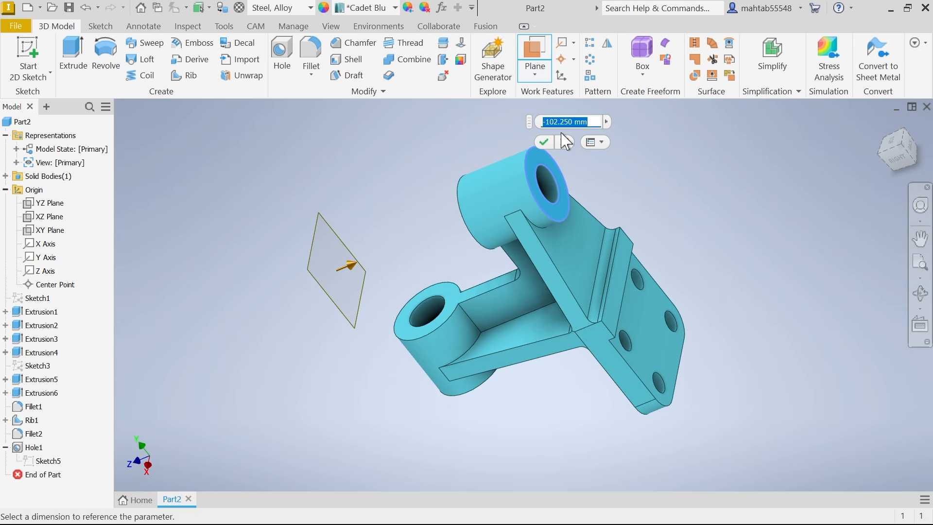
pyautogui.write('-99')
pyautogui.click(544, 142)
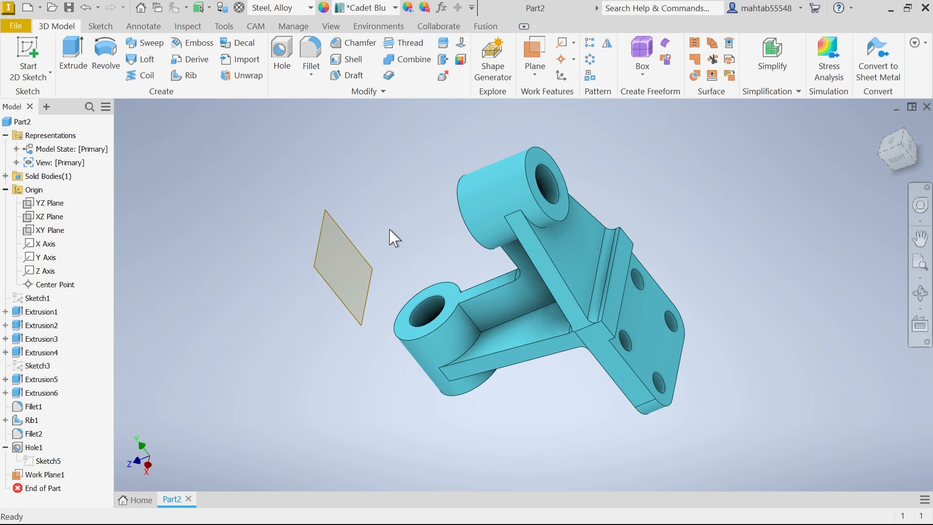
# - Start a sketch on the offset plane and draw a 10 mm horizontal line with a perpendicular 10 mm line down from its end
pyautogui.click(349, 309)
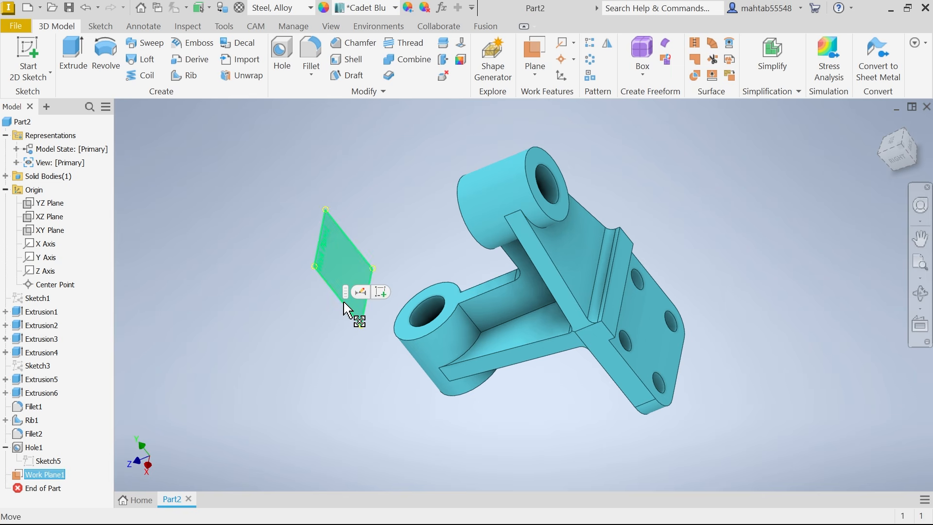
pyautogui.click(380, 294)
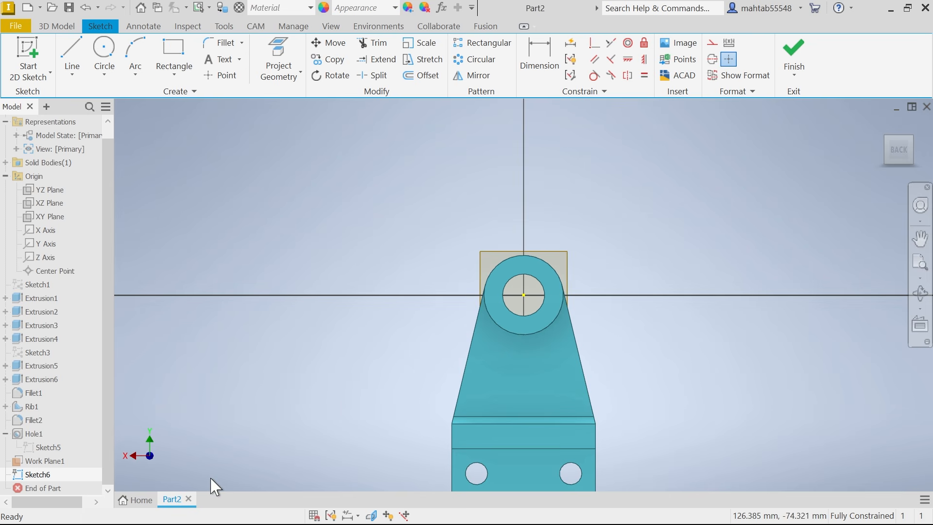
pyautogui.click(79, 58)
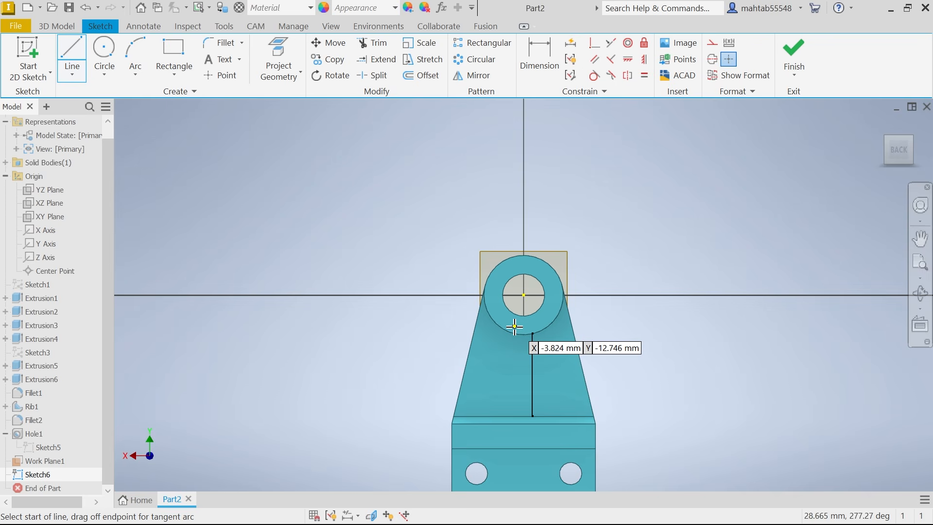
pyautogui.scroll(3, 519, 353)
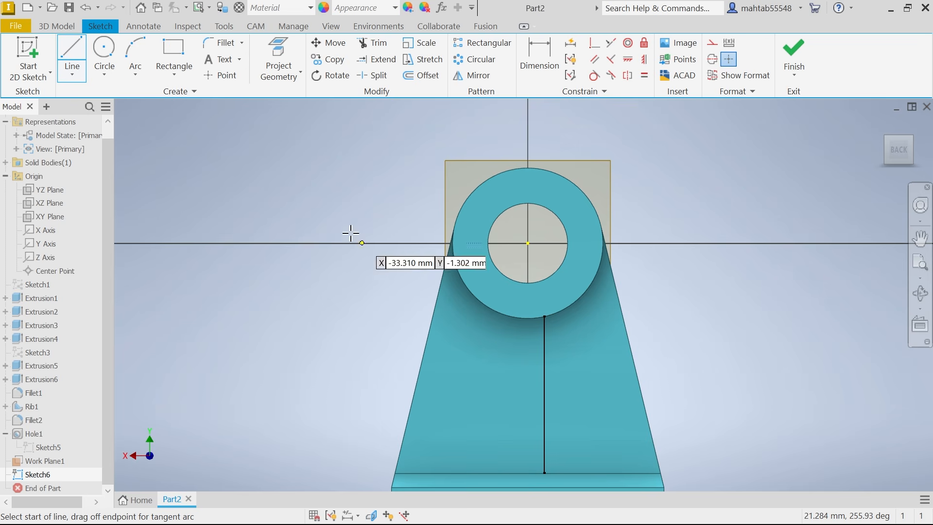
pyautogui.click(284, 167)
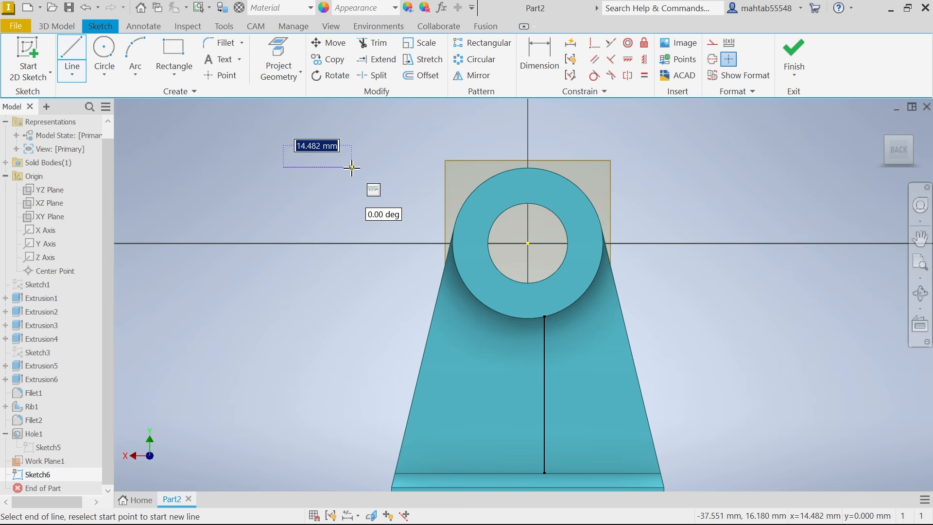
pyautogui.write('10')
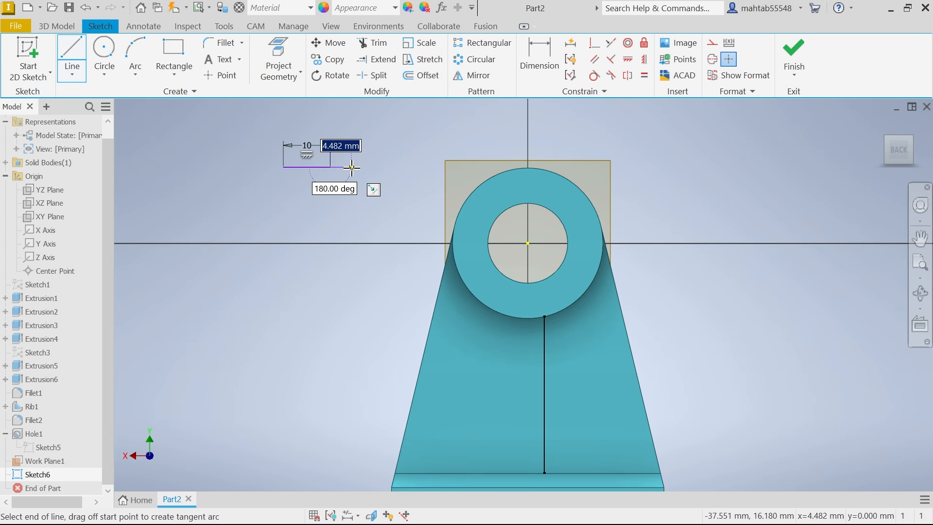
pyautogui.scroll(2, 329, 217)
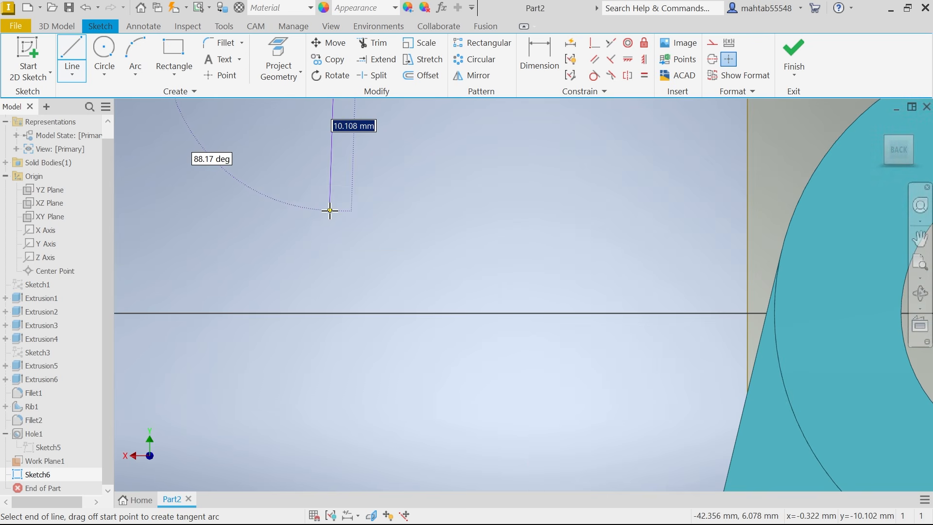
pyautogui.scroll(-2, 329, 210)
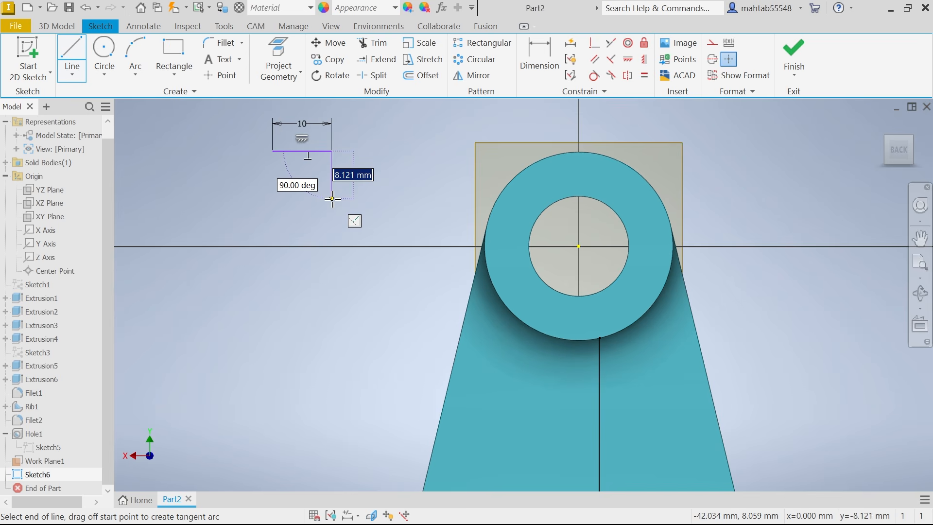
pyautogui.write('10')
pyautogui.press('Return')
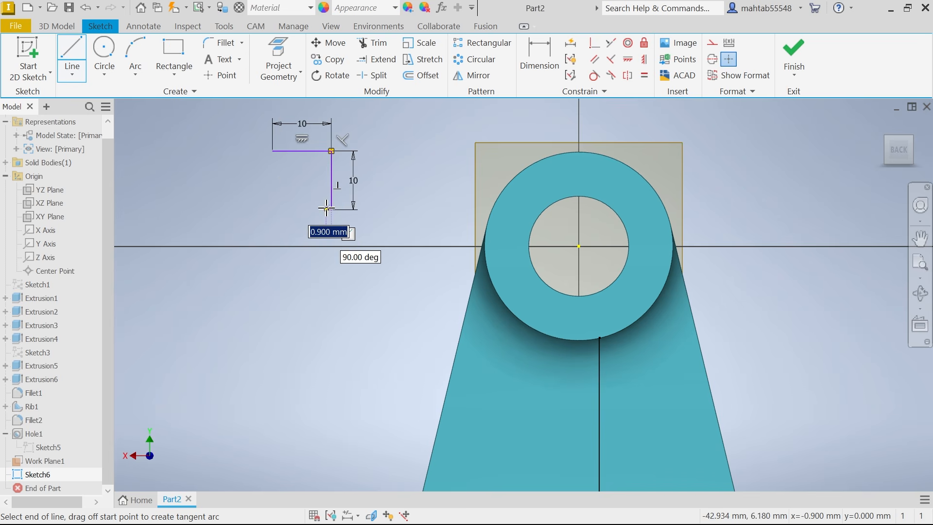
# - Continue the profile with a tangent semicircular arc about 10 mm wide and close it with a line back to the start point
pyautogui.scroll(3, 321, 226)
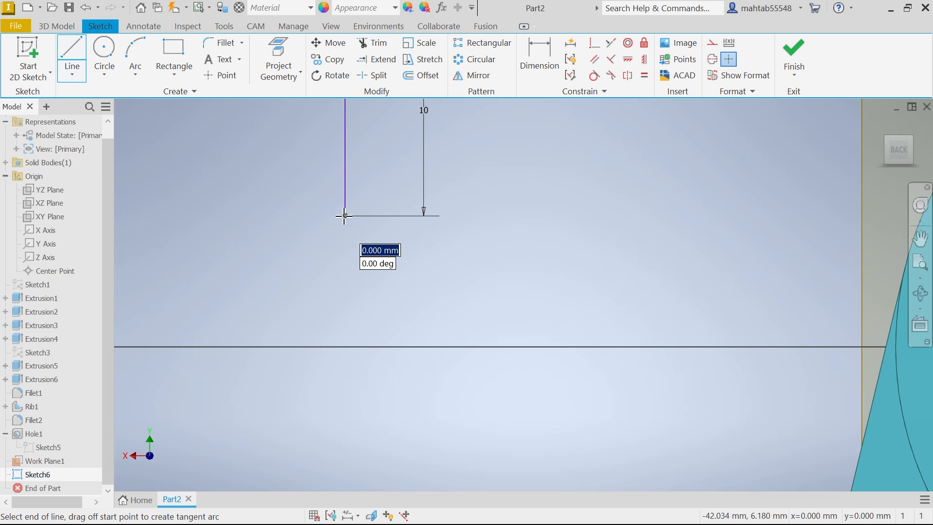
pyautogui.moveTo(343, 215)
pyautogui.mouseDown()
pyautogui.moveTo(329, 255)
pyautogui.moveTo(264, 312)
pyautogui.moveTo(198, 335)
pyautogui.moveTo(146, 327)
pyautogui.moveTo(130, 214)
pyautogui.mouseUp()
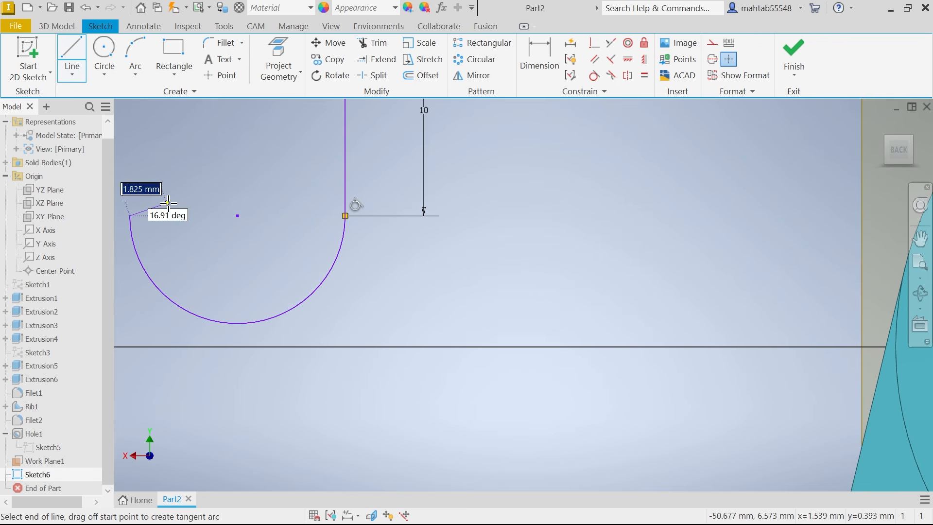
pyautogui.scroll(5, 170, 200)
pyautogui.scroll(-6, 165, 187)
pyautogui.scroll(6, 157, 177)
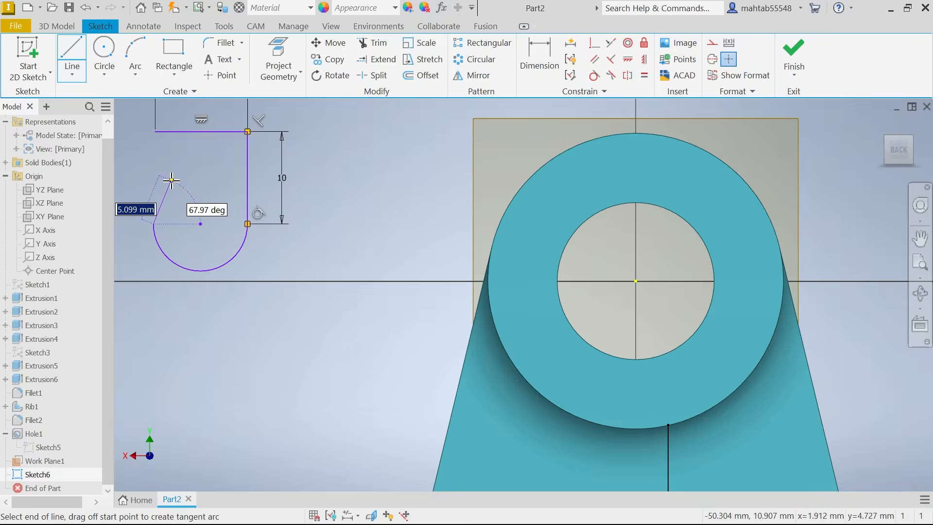
pyautogui.scroll(-8, 146, 167)
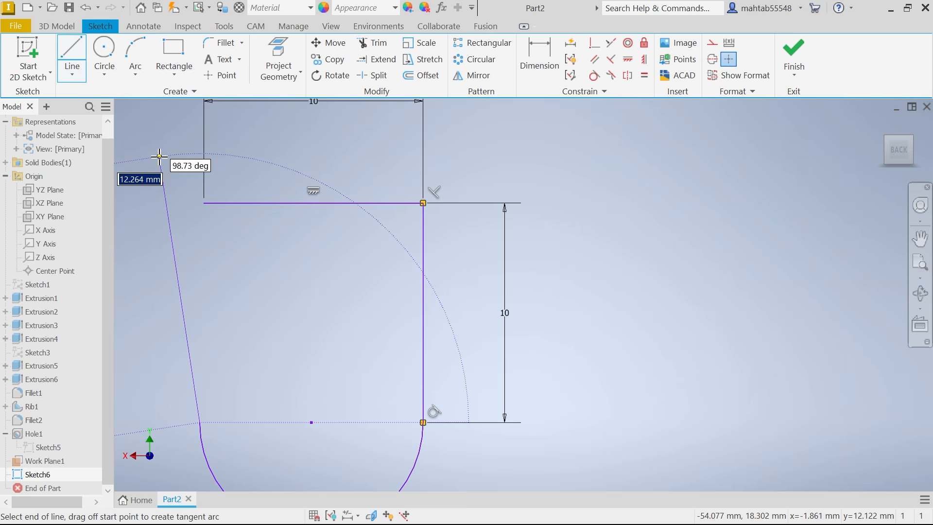
pyautogui.click(205, 202)
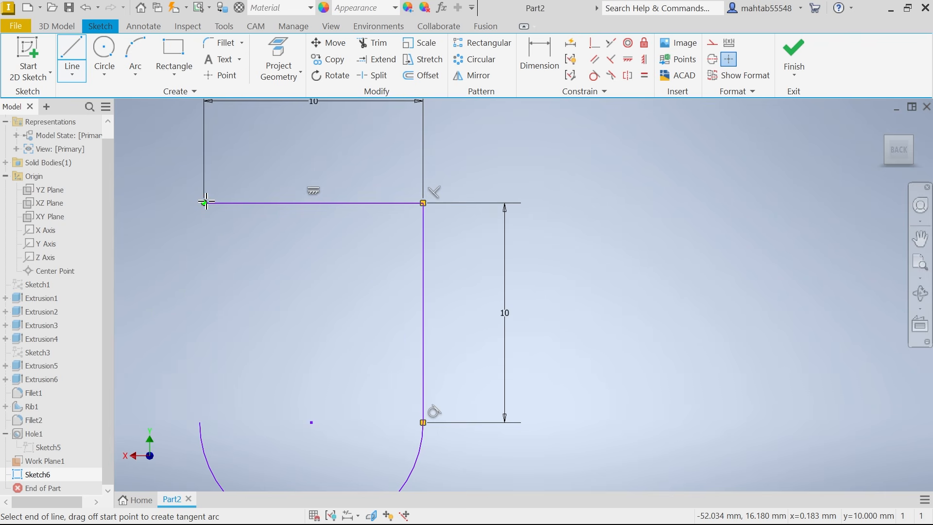
pyautogui.rightClick(328, 254)
pyautogui.click(382, 258)
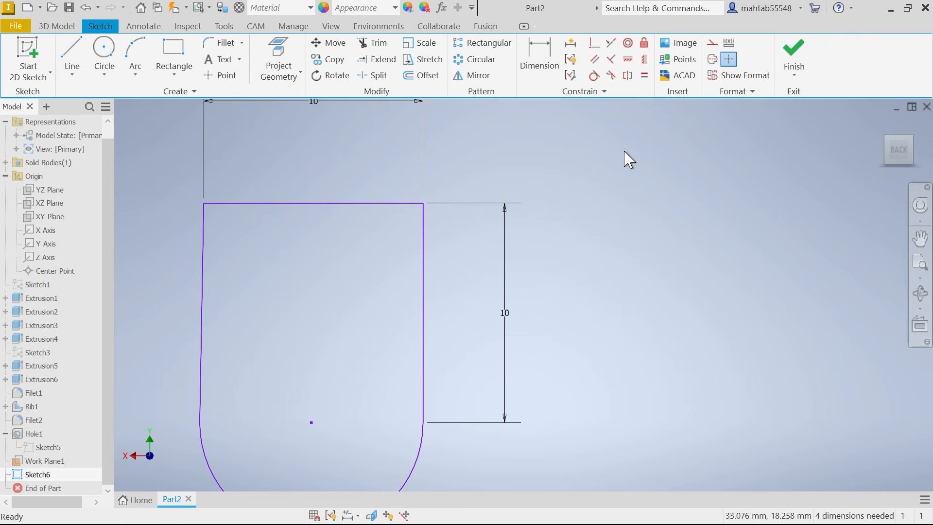
# - Constrain the slanted closing side of the U-shaped profile to be vertical
pyautogui.click(645, 60)
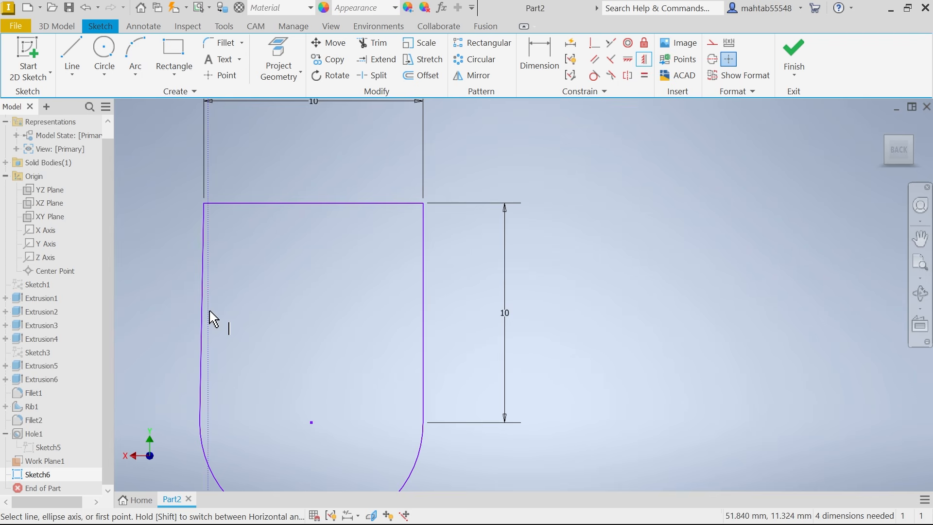
pyautogui.click(202, 311)
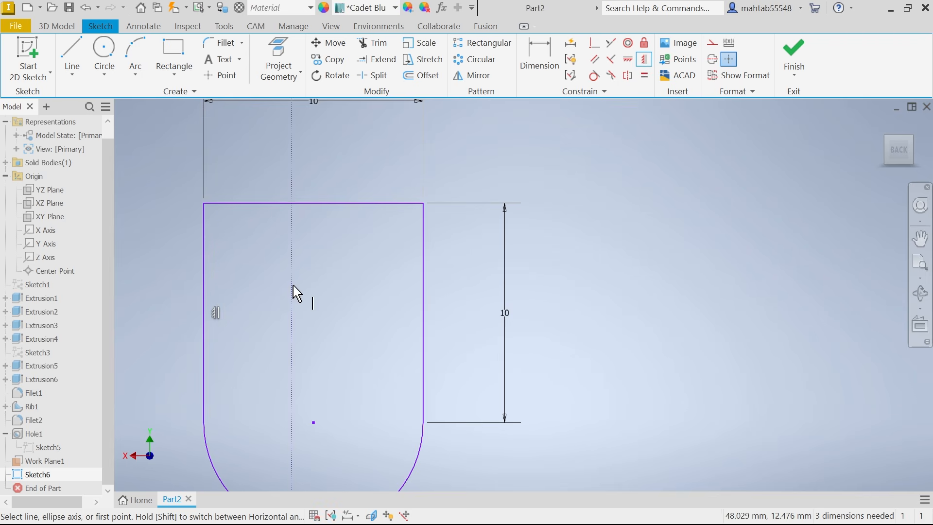
pyautogui.rightClick(556, 166)
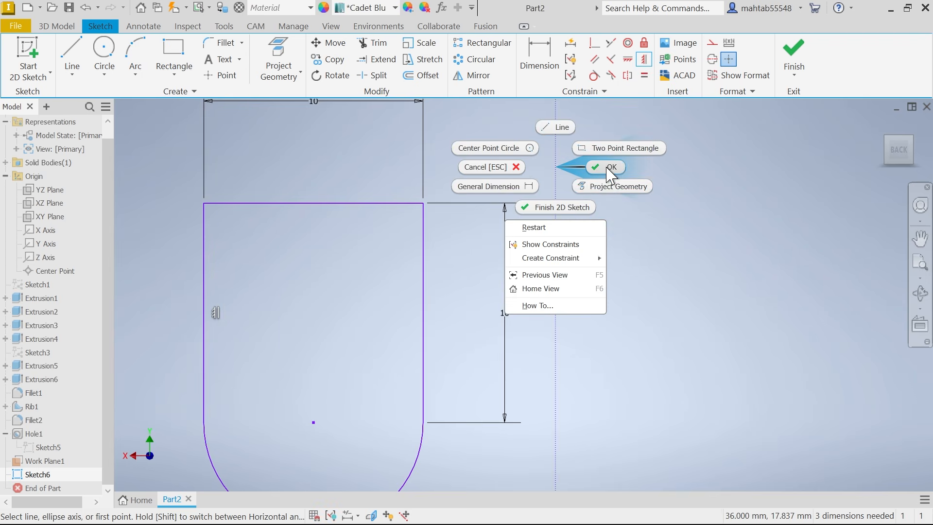
pyautogui.click(608, 172)
pyautogui.scroll(-3, 488, 231)
pyautogui.scroll(3, 480, 278)
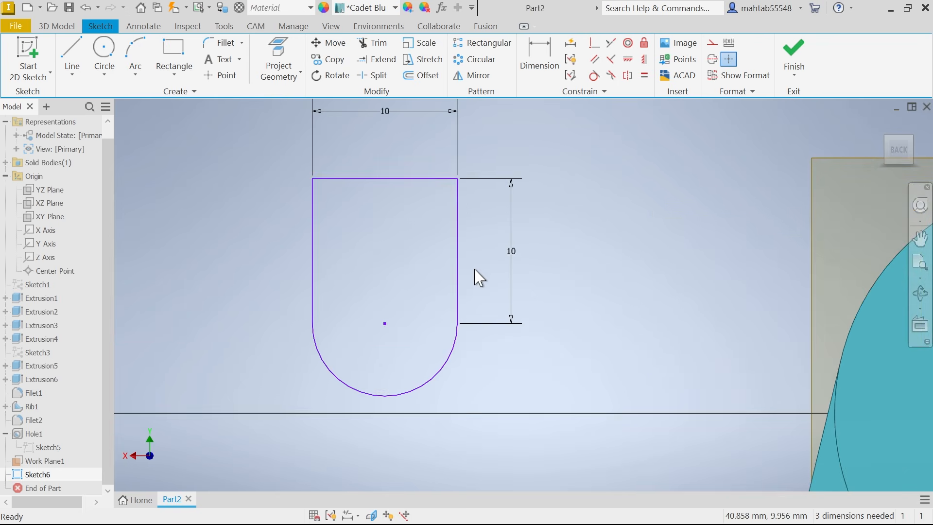
pyautogui.scroll(-4, 480, 278)
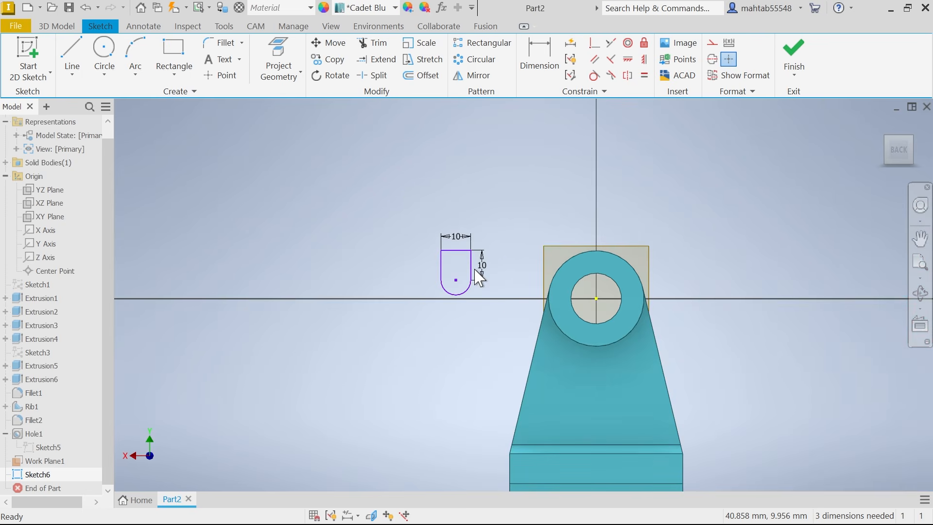
# - From the front view, move the U-shaped profile by its arc centre onto the lower vertical boss, near the vertical axis
pyautogui.click(372, 515)
pyautogui.click(372, 515)
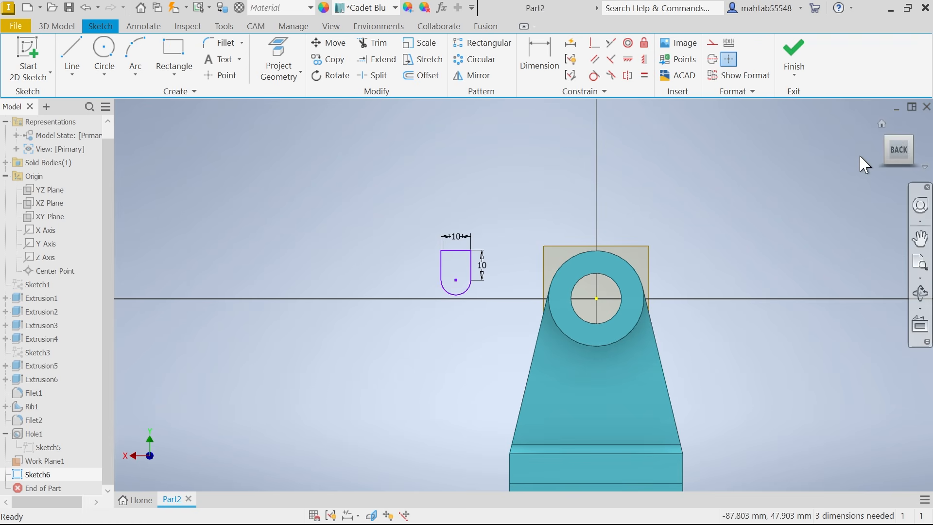
pyautogui.press('F6')
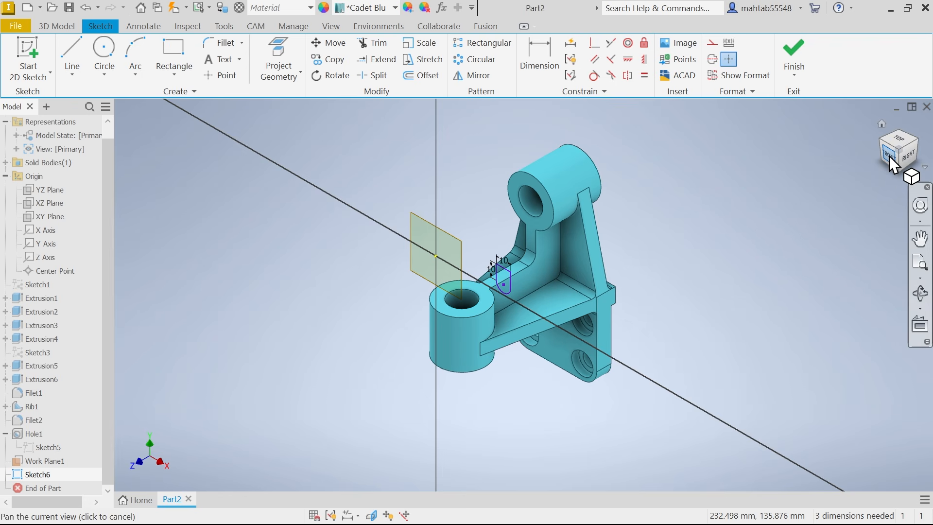
pyautogui.click(889, 156)
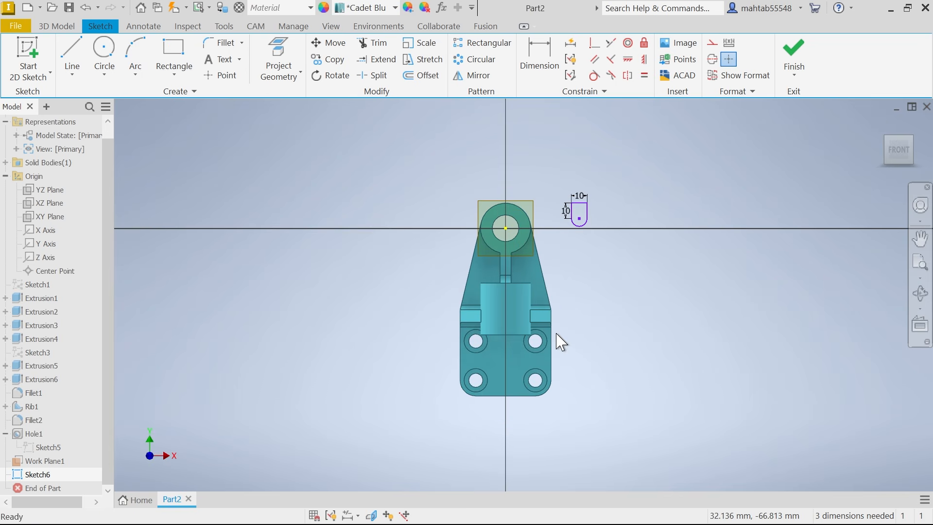
pyautogui.scroll(3, 467, 329)
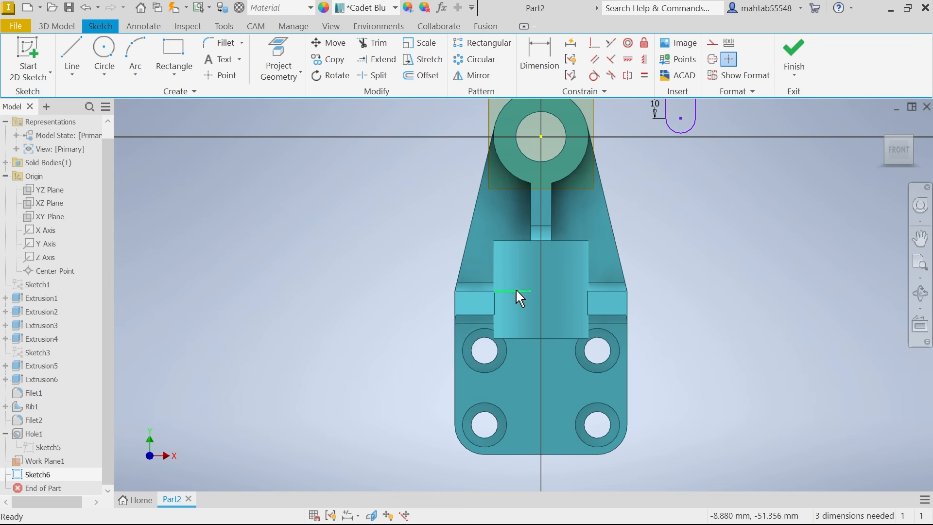
pyautogui.scroll(-2, 629, 202)
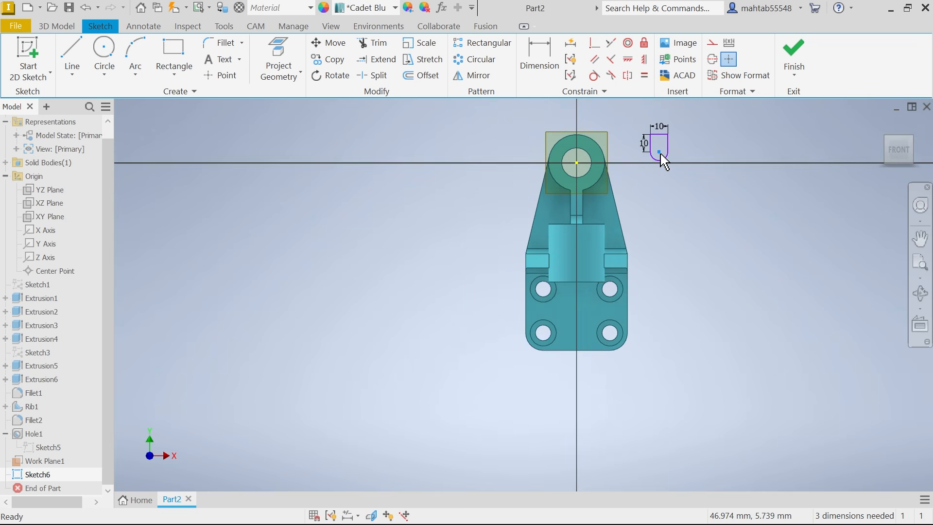
pyautogui.moveTo(659, 153)
pyautogui.mouseDown()
pyautogui.moveTo(655, 184)
pyautogui.moveTo(576, 263)
pyautogui.moveTo(577, 251)
pyautogui.mouseUp()
pyautogui.scroll(5, 576, 243)
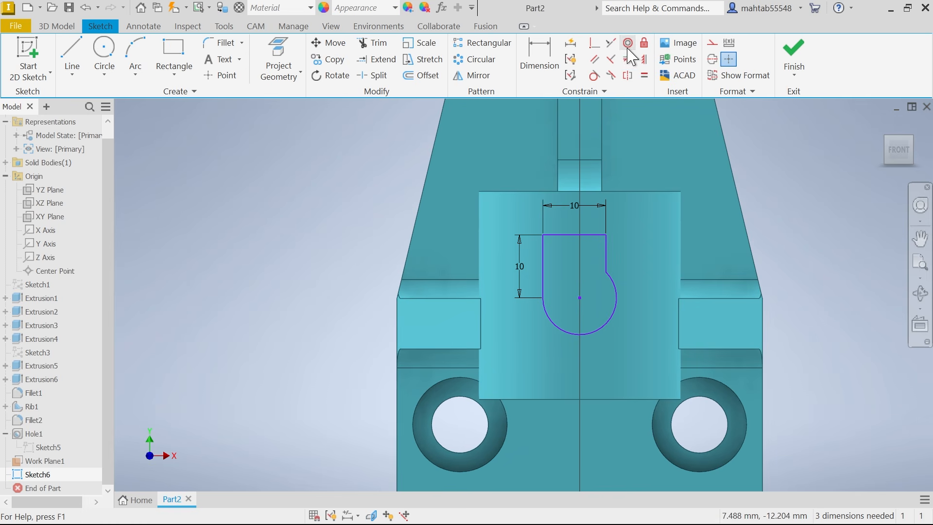
# - Apply a tangent constraint between the profile's shortened vertical side and its bottom arc
pyautogui.click(594, 77)
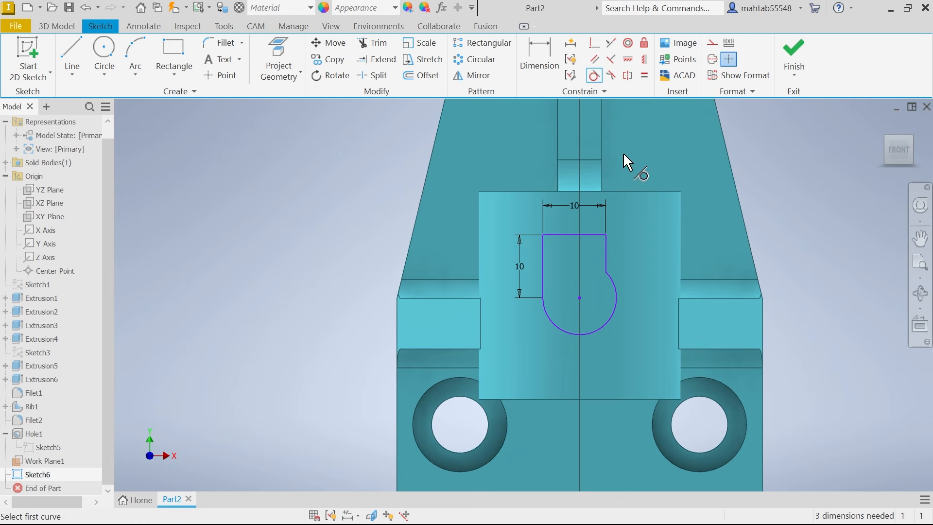
pyautogui.click(606, 262)
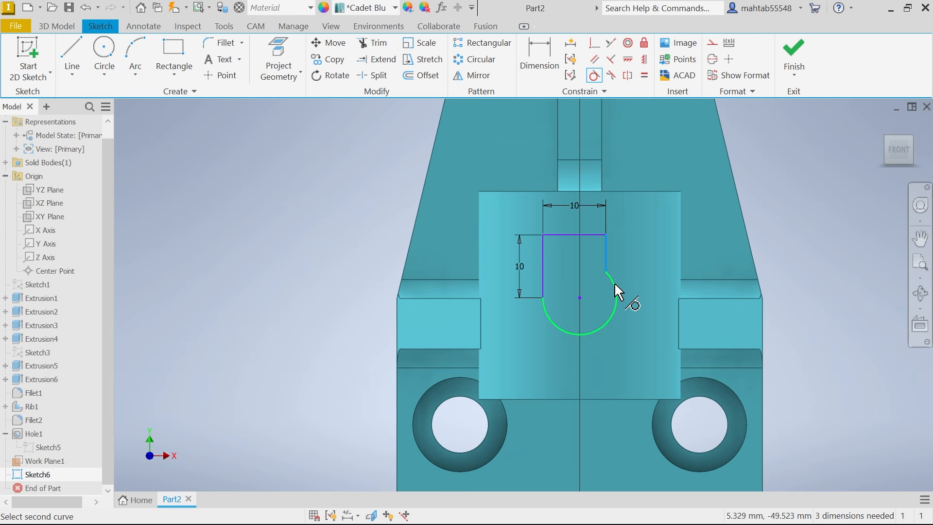
pyautogui.click(616, 292)
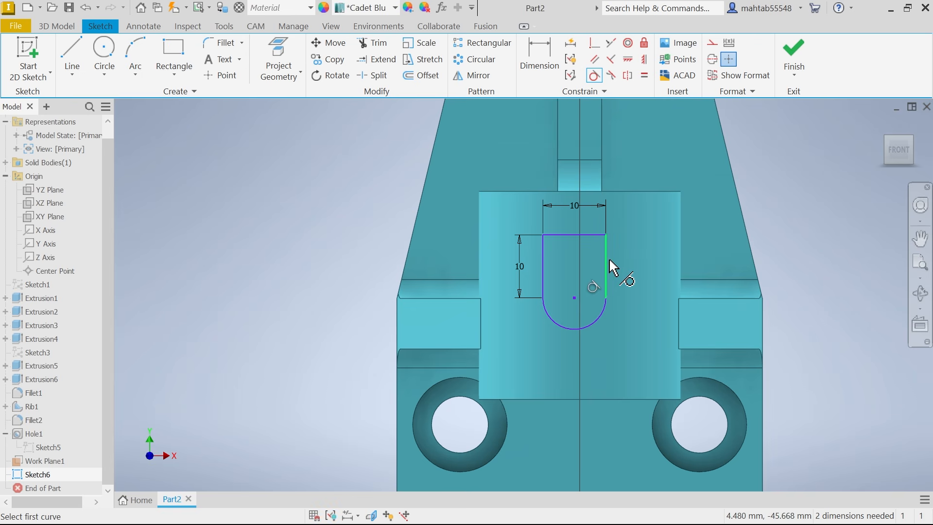
pyautogui.rightClick(694, 177)
pyautogui.click(679, 169)
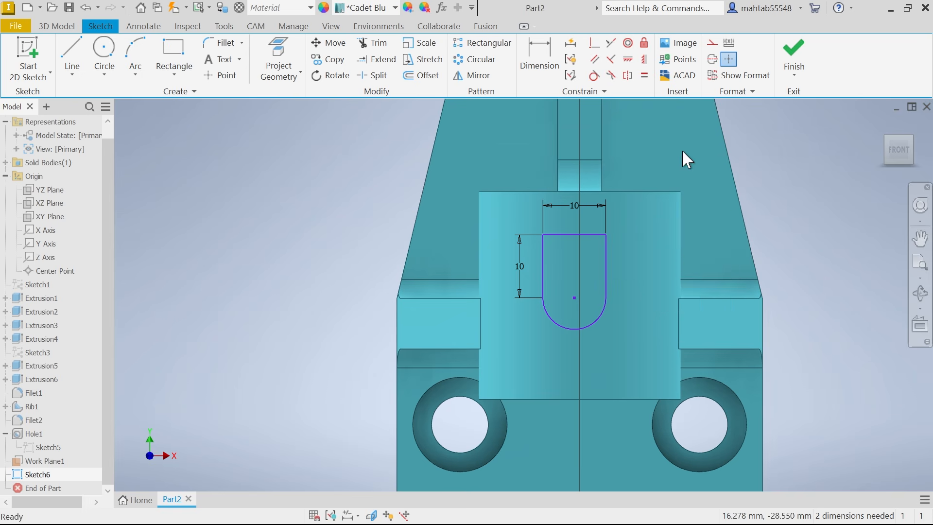
pyautogui.click(570, 235)
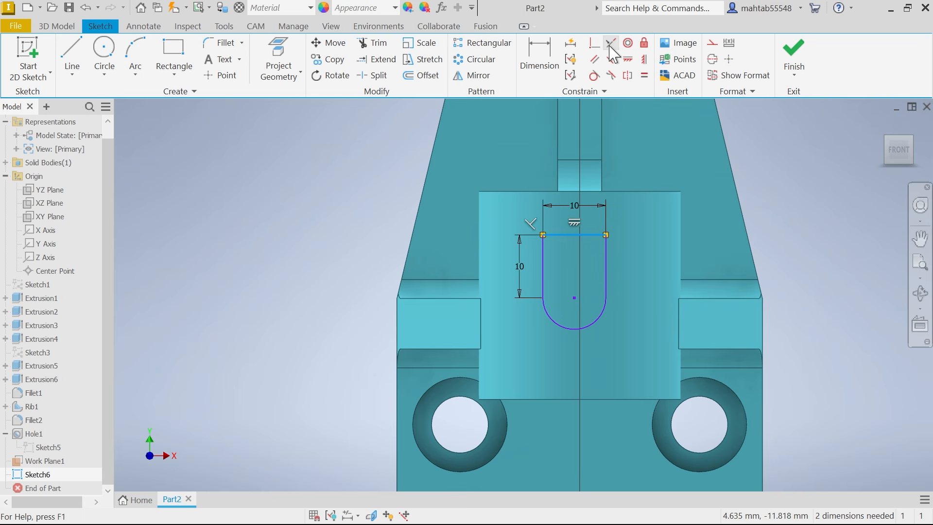
pyautogui.click(611, 45)
pyautogui.click(590, 236)
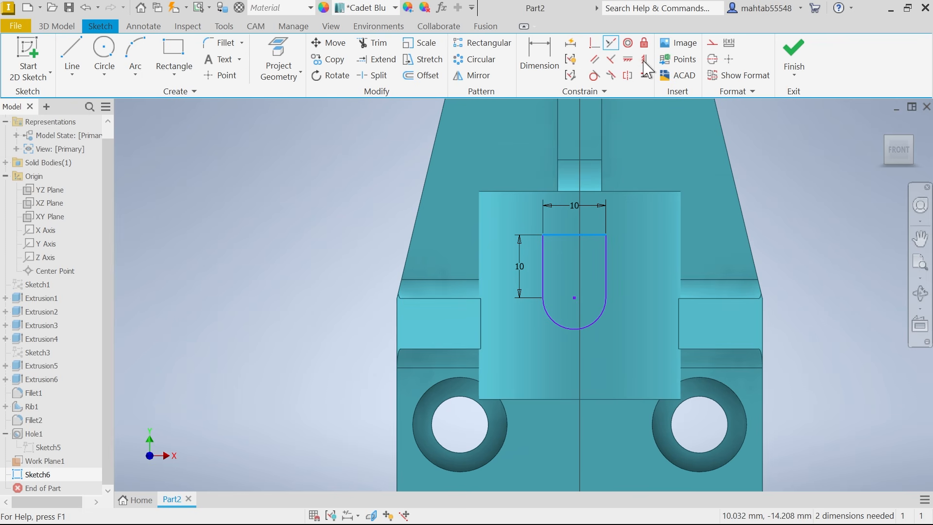
pyautogui.click(578, 291)
pyautogui.click(283, 117)
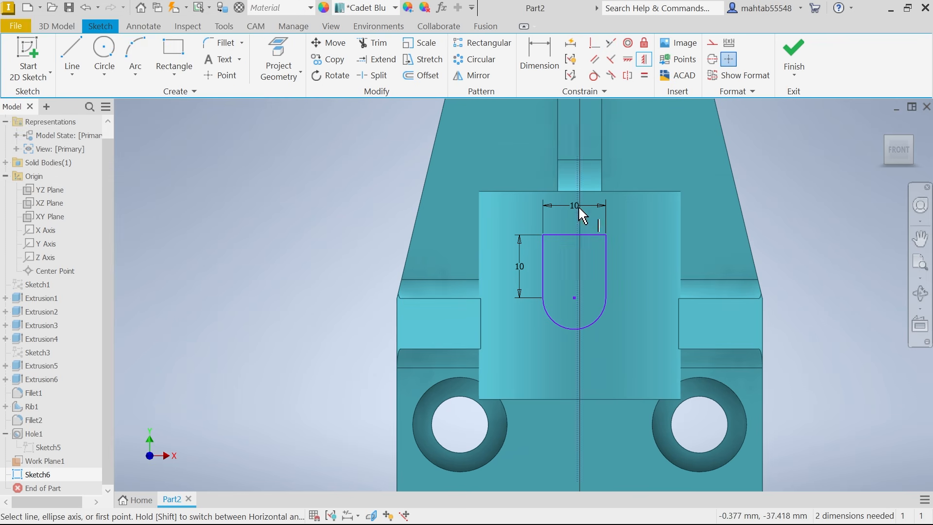
# - Apply a vertical constraint between the U-shaped profile's arc centre and the midpoint of the lower boss's top edge
pyautogui.click(645, 59)
pyautogui.click(573, 298)
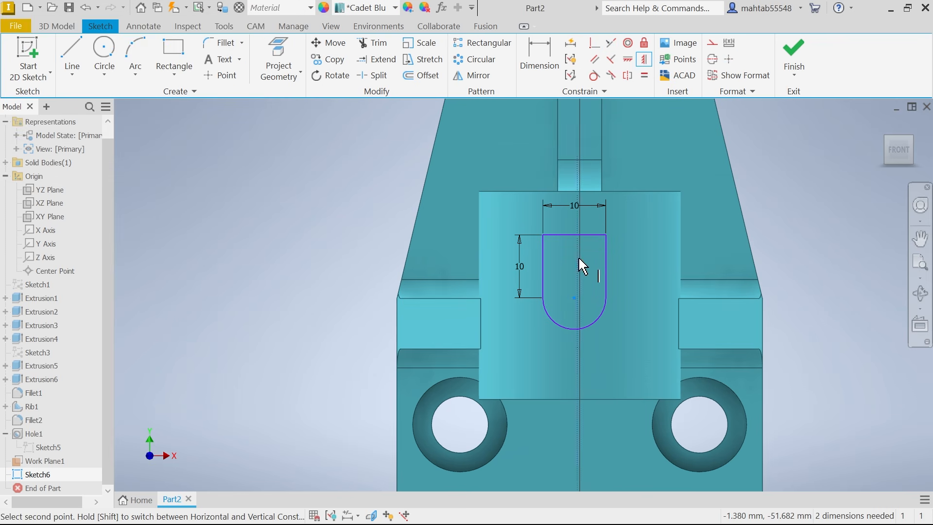
pyautogui.click(580, 192)
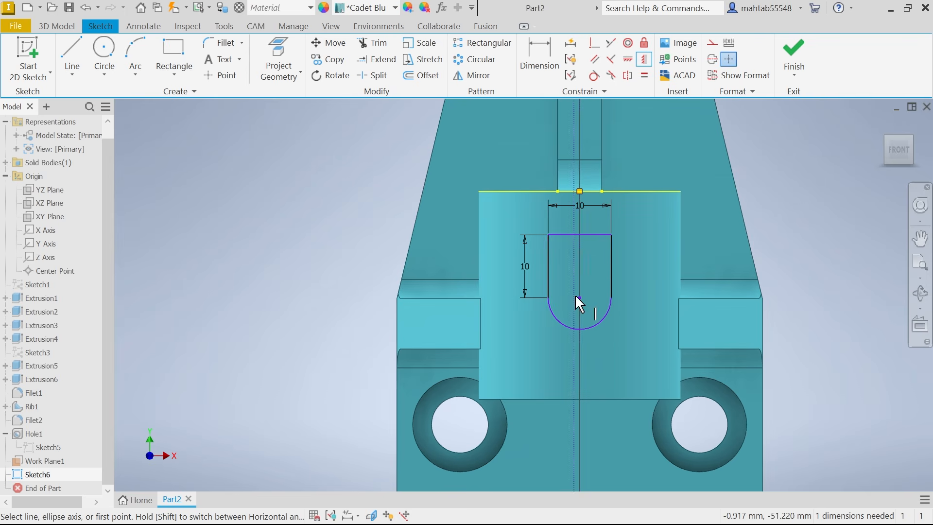
pyautogui.rightClick(668, 145)
pyautogui.click(714, 142)
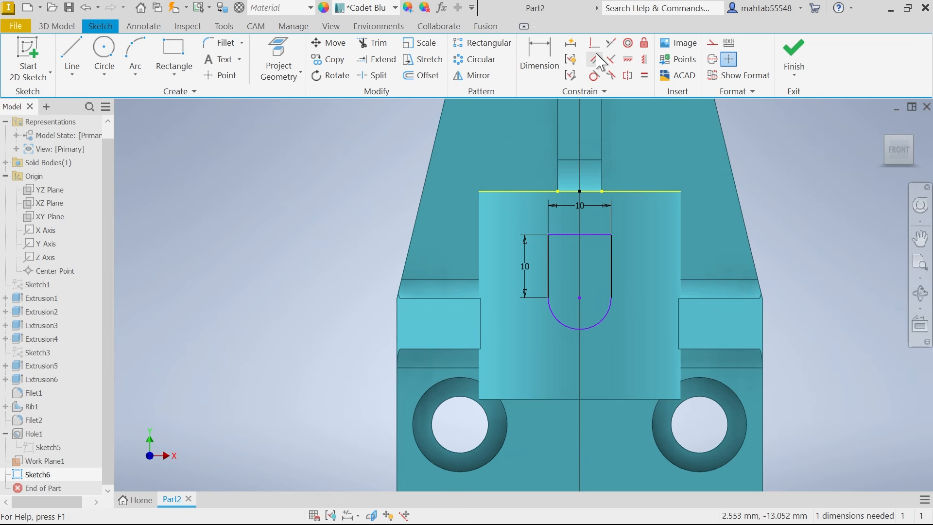
# - Make the U-shaped profile's top line collinear with the lower boss's projected top edge
pyautogui.click(613, 49)
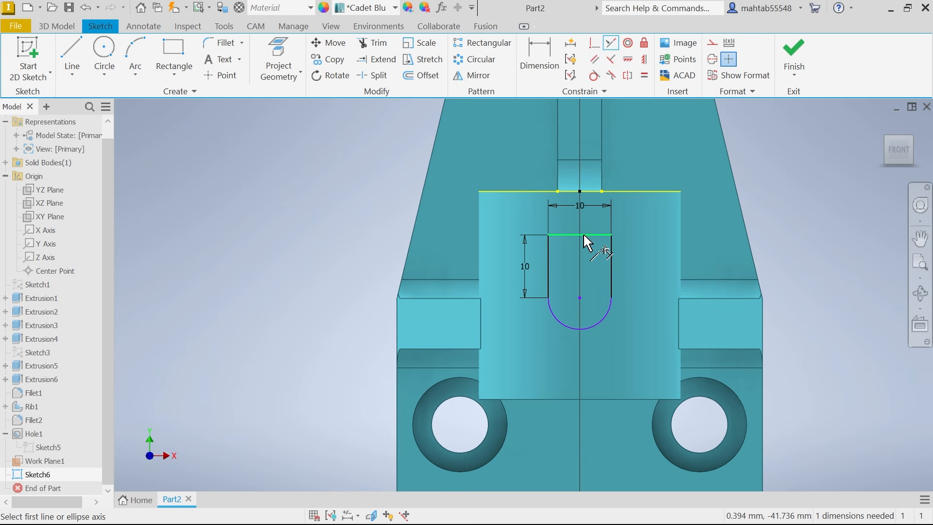
pyautogui.click(589, 235)
pyautogui.click(629, 192)
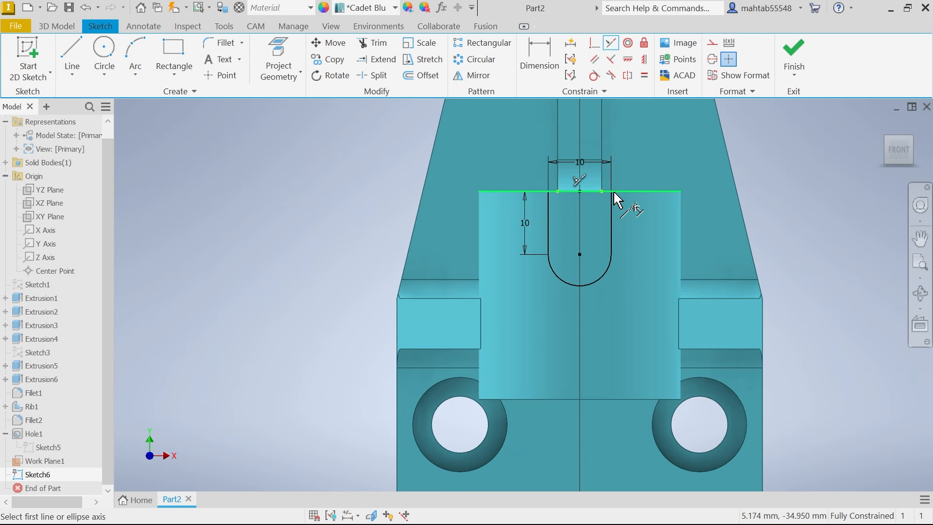
pyautogui.rightClick(690, 168)
pyautogui.click(717, 171)
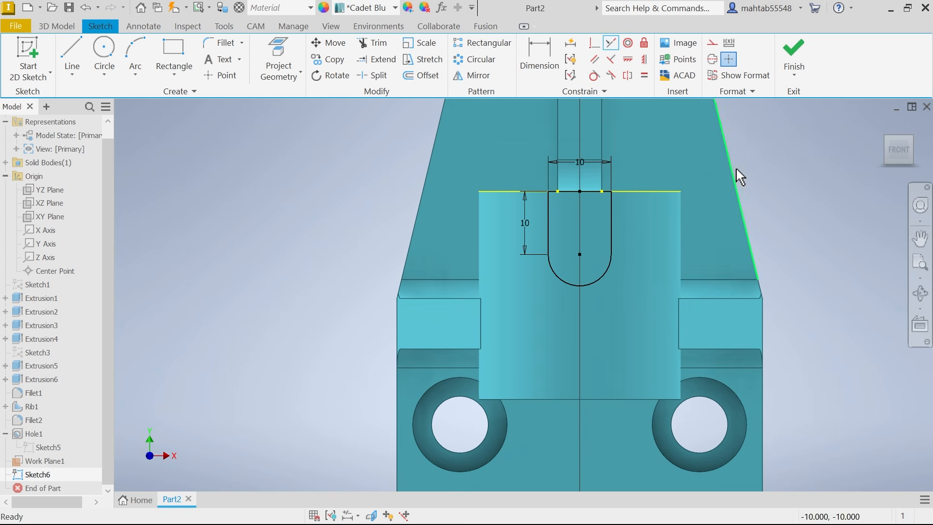
# - Convert the boss's projected top edge to construction geometry and finish the sketch
pyautogui.click(648, 191)
pyautogui.click(713, 43)
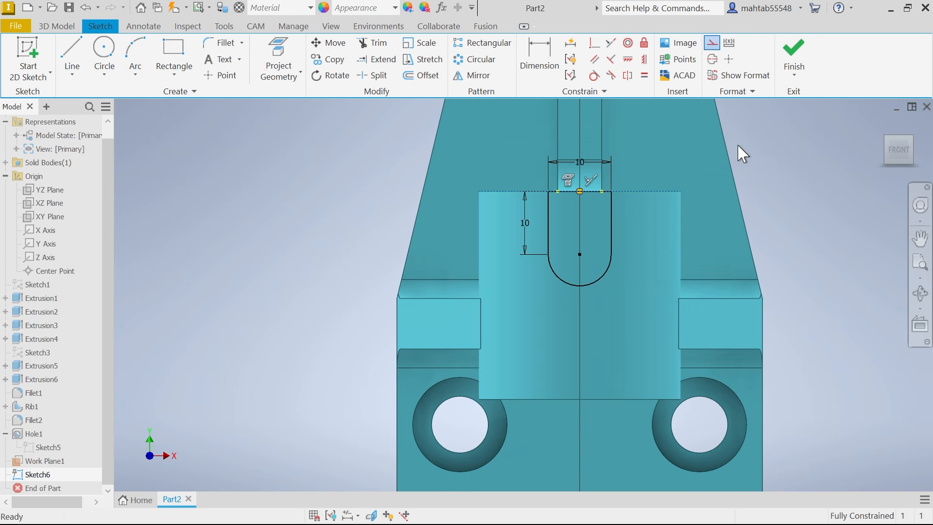
pyautogui.click(881, 124)
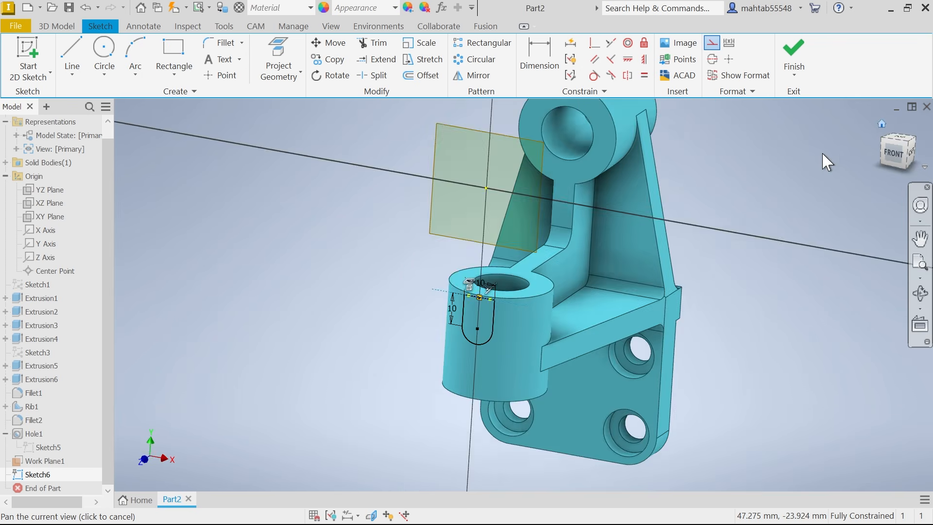
pyautogui.scroll(5, 486, 338)
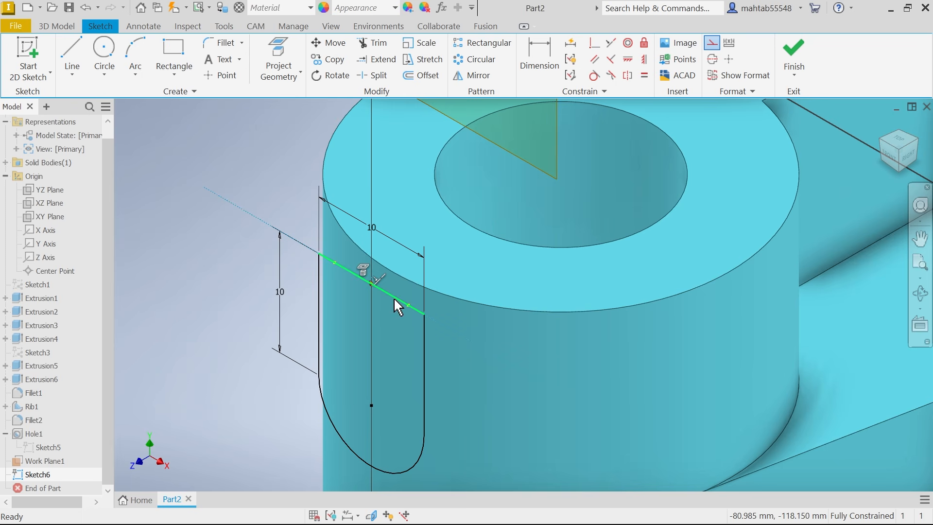
pyautogui.click(794, 68)
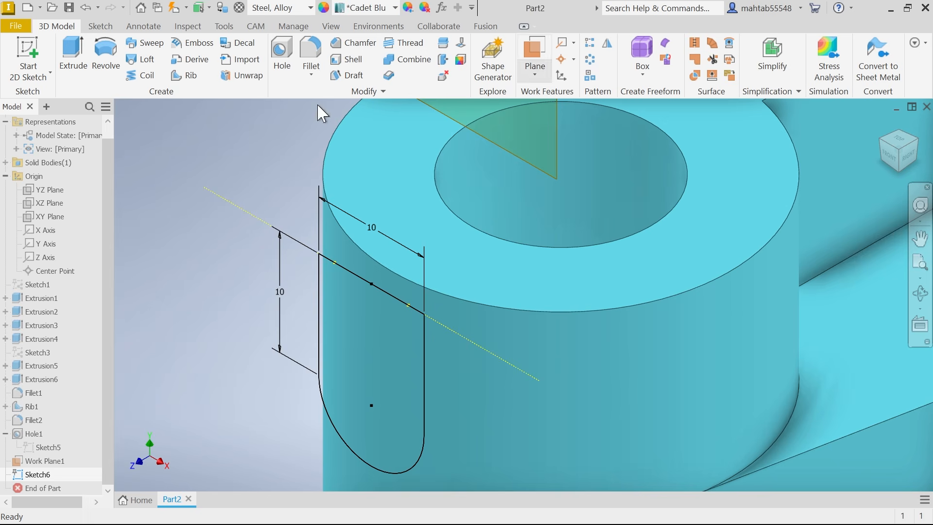
# - Extrude the U-shaped profile to the next face of the lower boss, joining it to the body
pyautogui.click(74, 58)
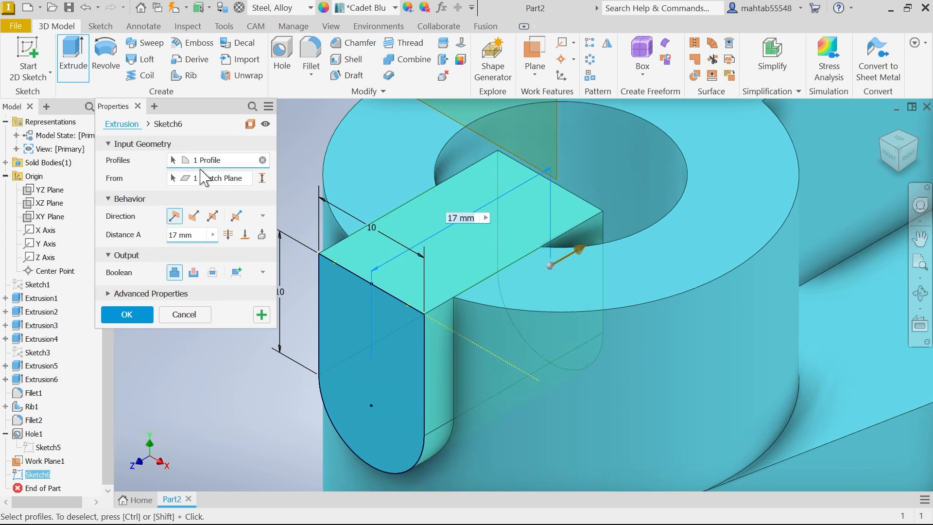
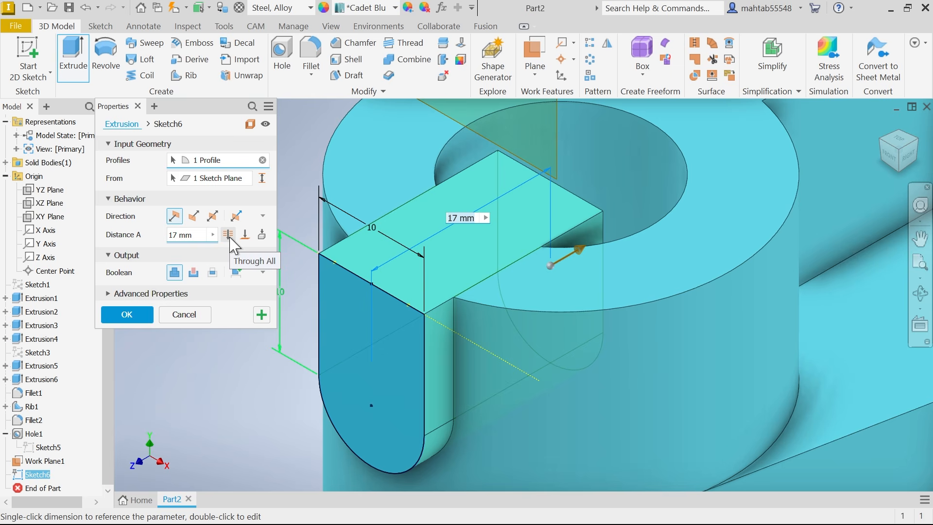
pyautogui.click(261, 235)
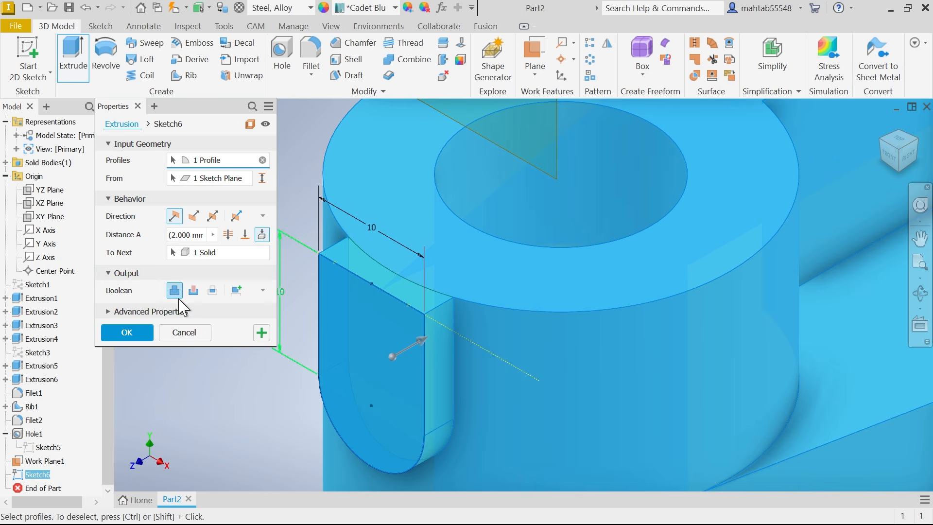
pyautogui.click(128, 334)
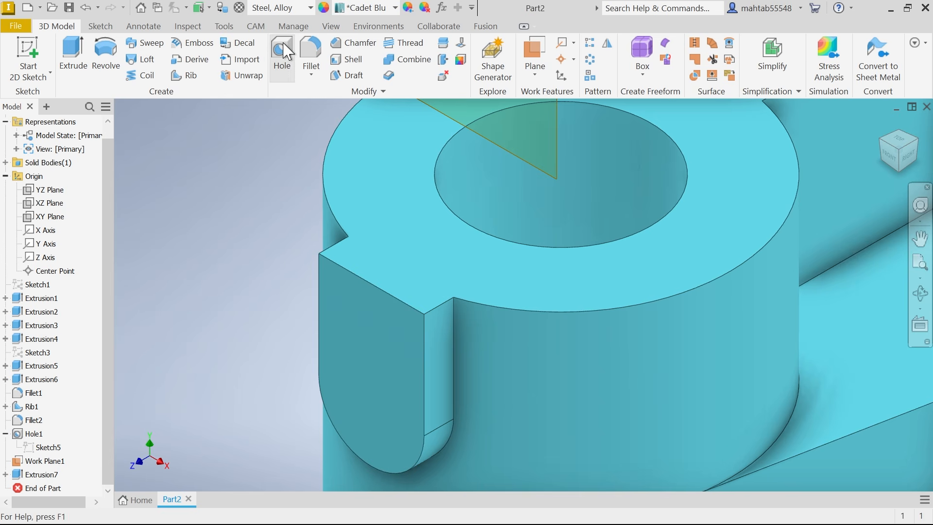
# - Start a tapped hole with an ISO Metric profile thread, size 5, designation M5x0.8
pyautogui.click(282, 54)
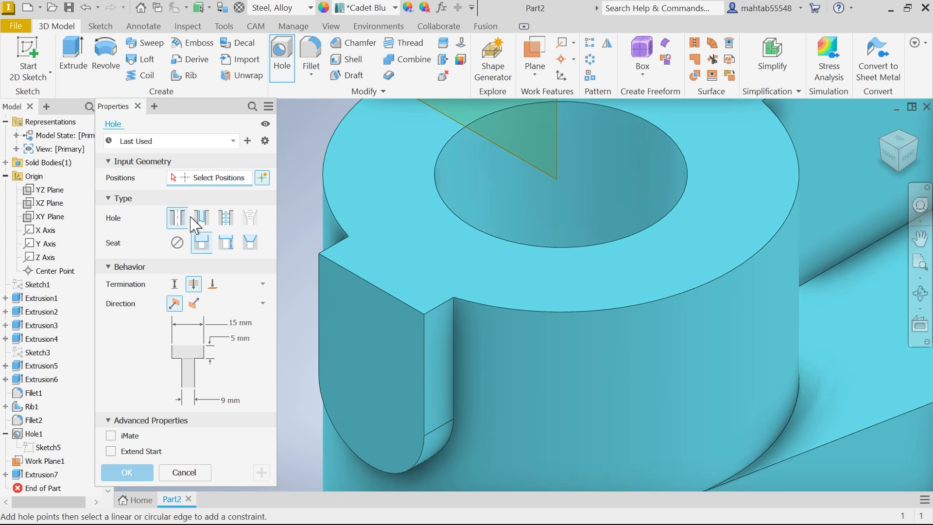
pyautogui.click(226, 221)
pyautogui.click(217, 283)
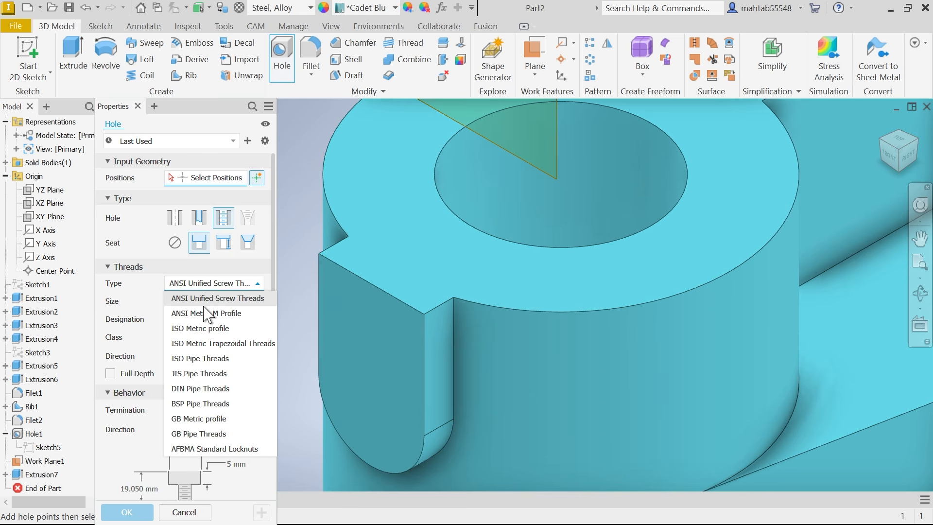
pyautogui.click(200, 329)
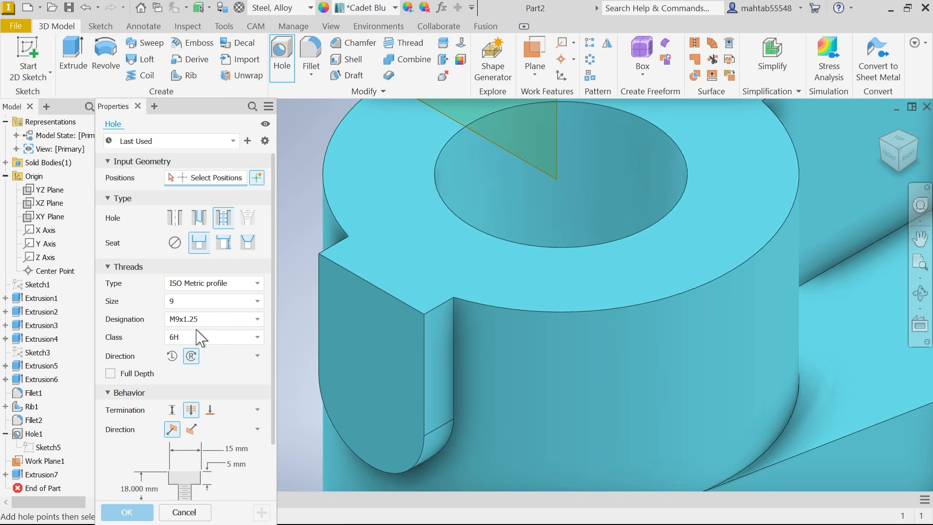
pyautogui.click(180, 304)
pyautogui.scroll(2, 183, 344)
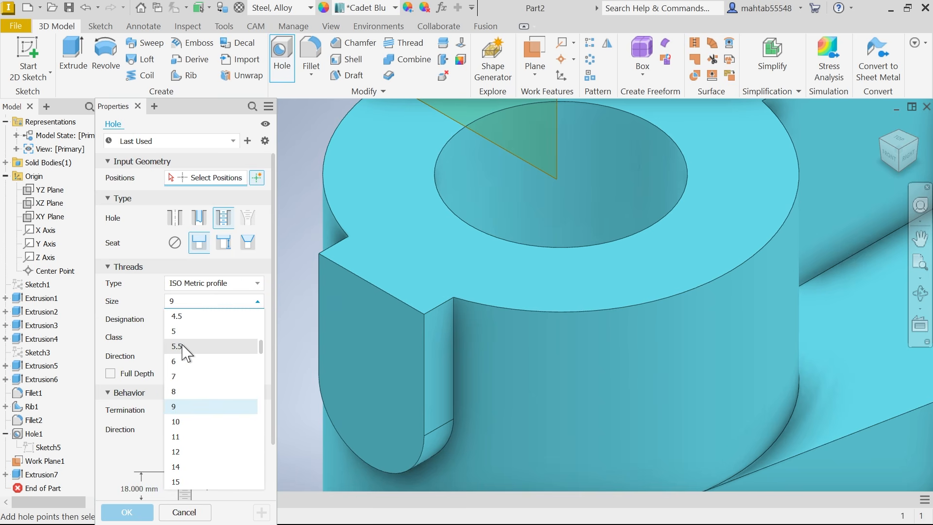
pyautogui.click(180, 334)
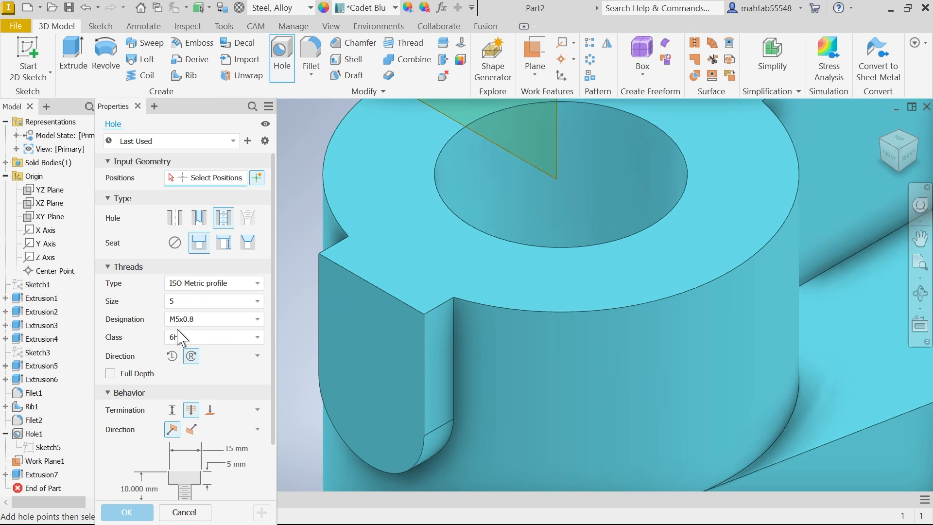
pyautogui.click(200, 320)
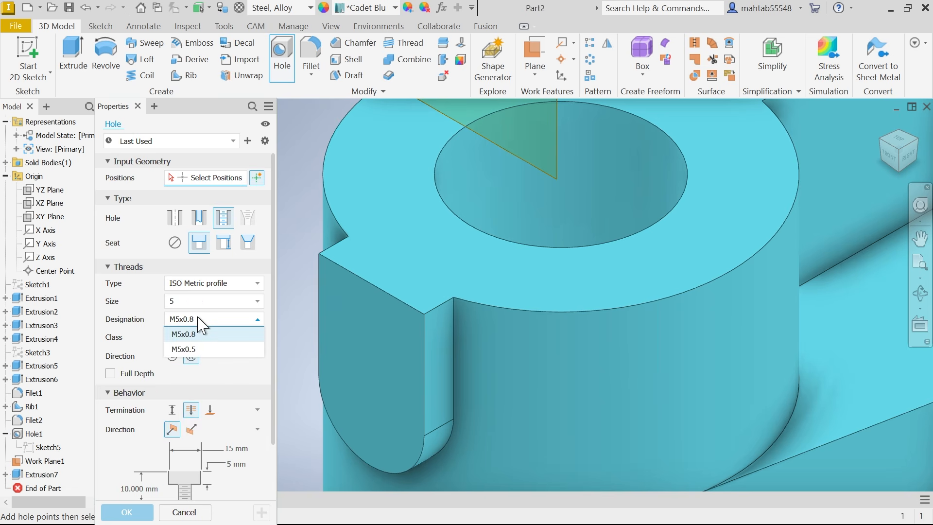
pyautogui.click(195, 333)
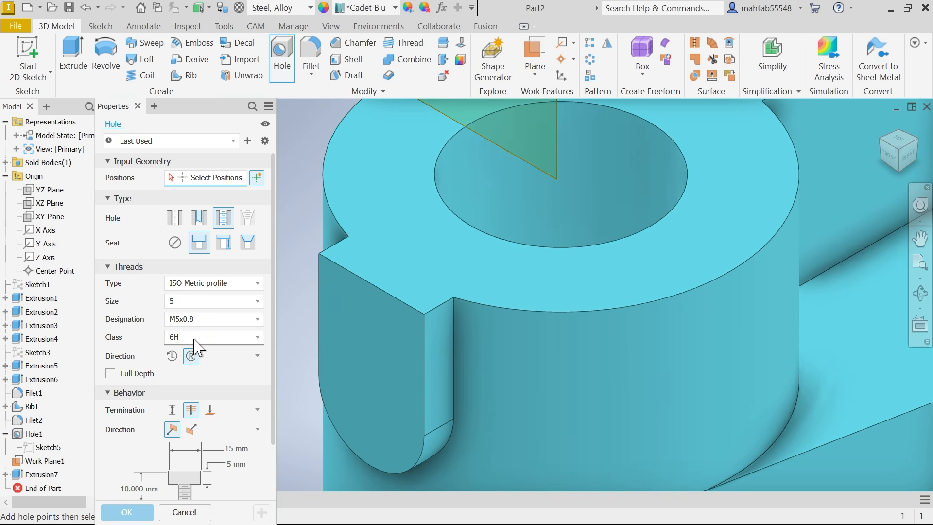
# - Remove the counterbore from the tapped hole by setting its seat to None
pyautogui.scroll(-1, 274, 367)
pyautogui.scroll(-1, 272, 389)
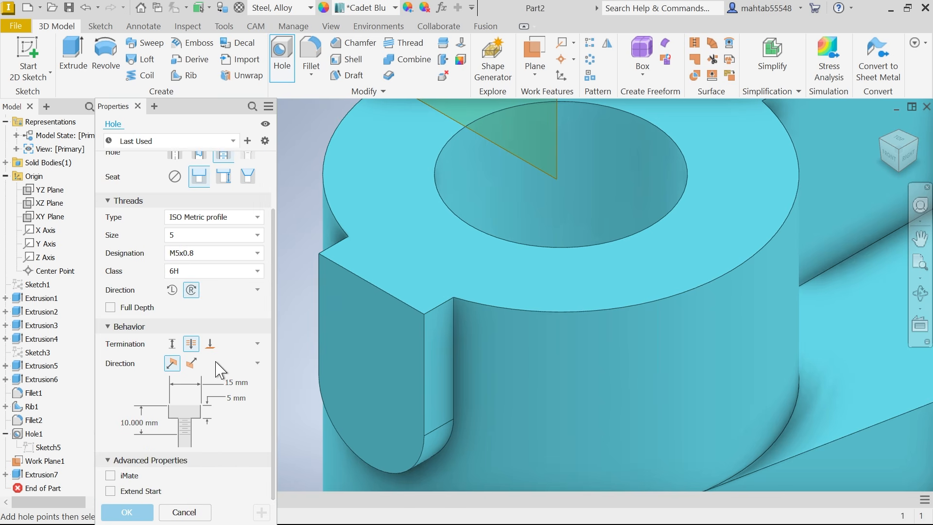
pyautogui.scroll(2, 269, 342)
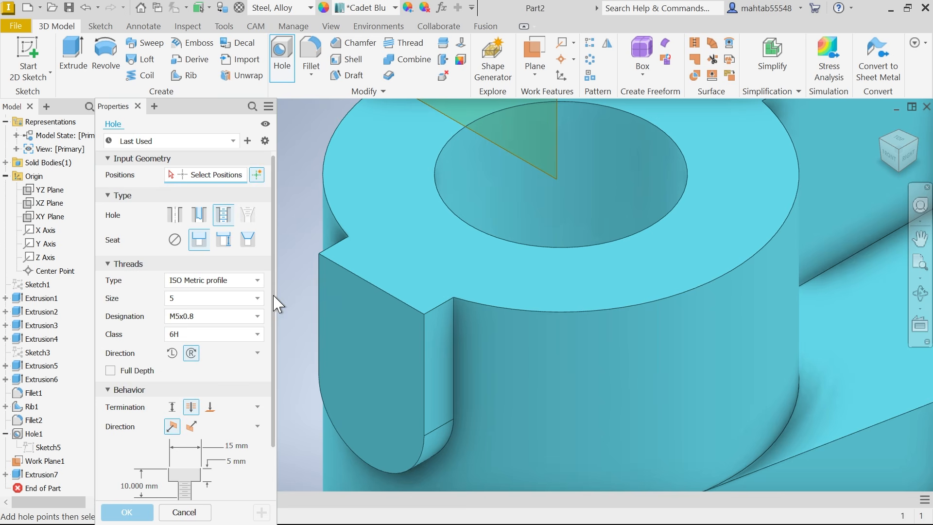
pyautogui.click(175, 240)
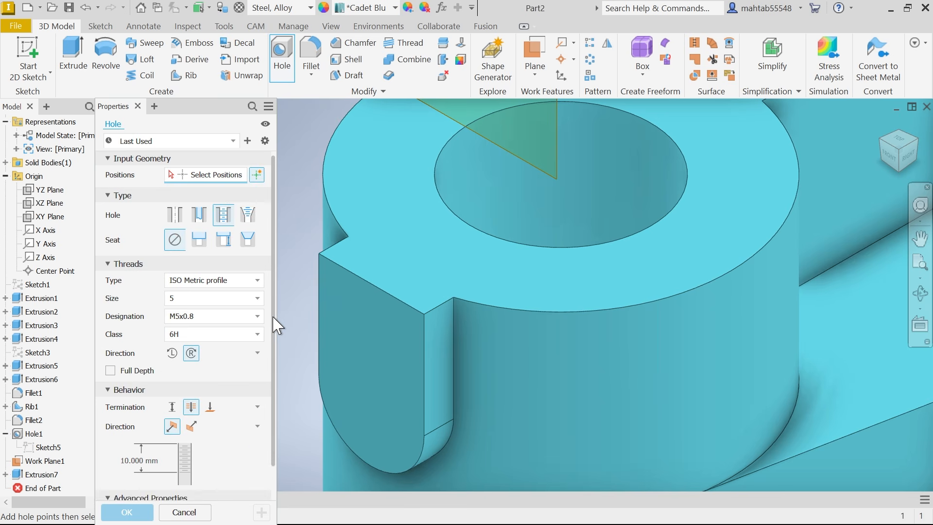
# - Set the tapped hole's thread depth to 15 mm
pyautogui.scroll(-1, 272, 323)
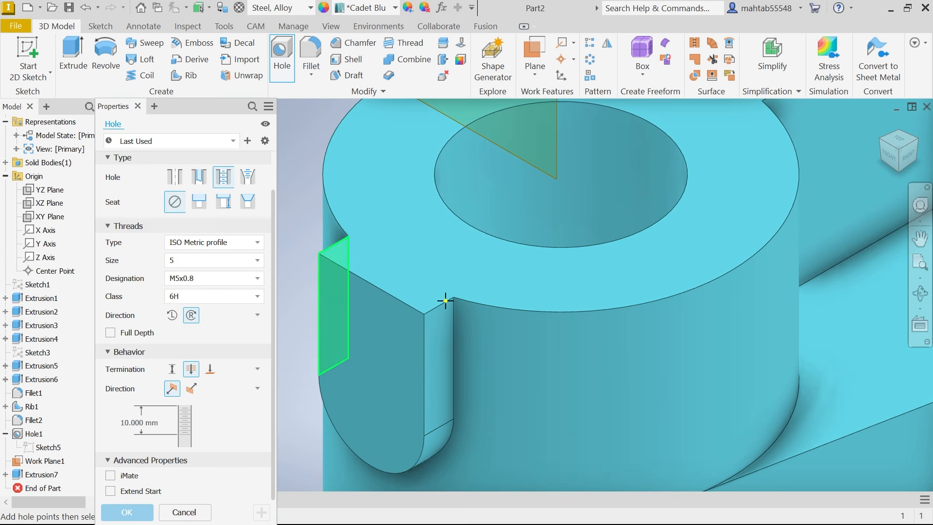
pyautogui.click(148, 422)
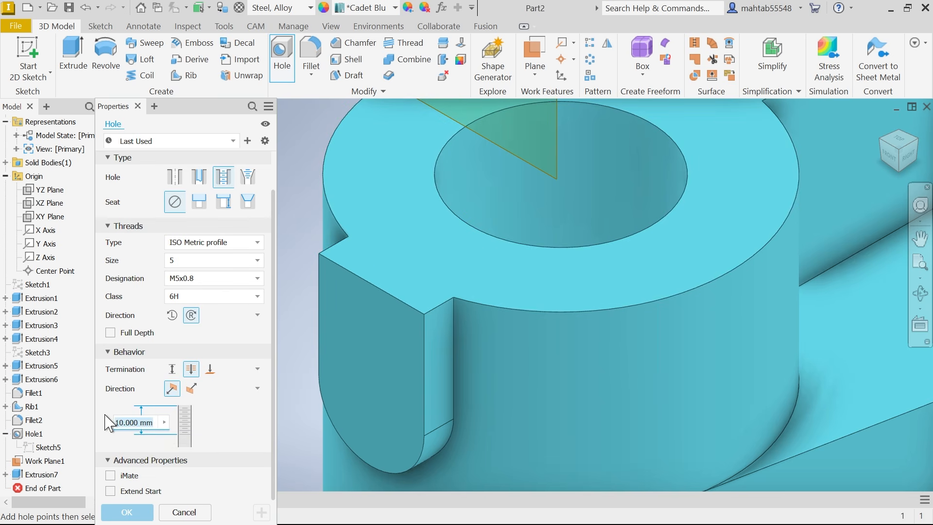
pyautogui.write('15')
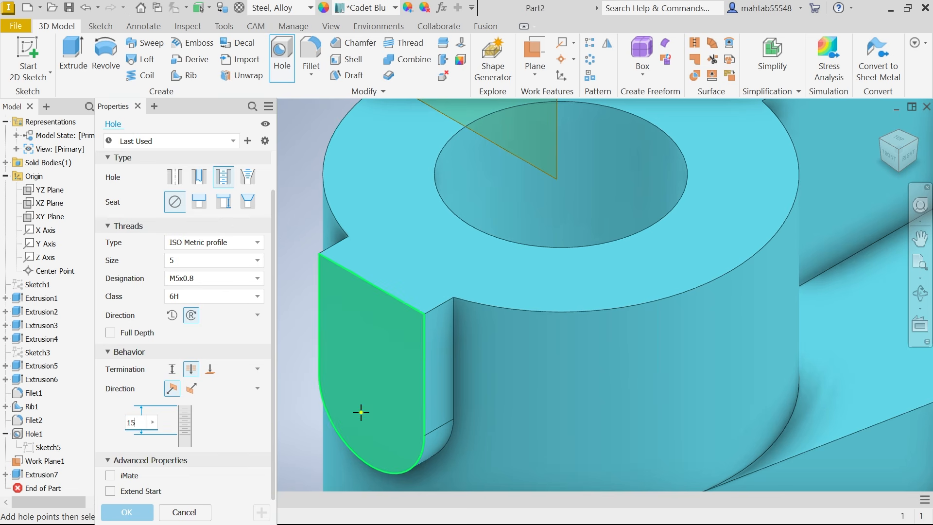
# - Place the tapped hole on the U-shaped boss's flat face, concentric with its bottom arc
pyautogui.click(371, 400)
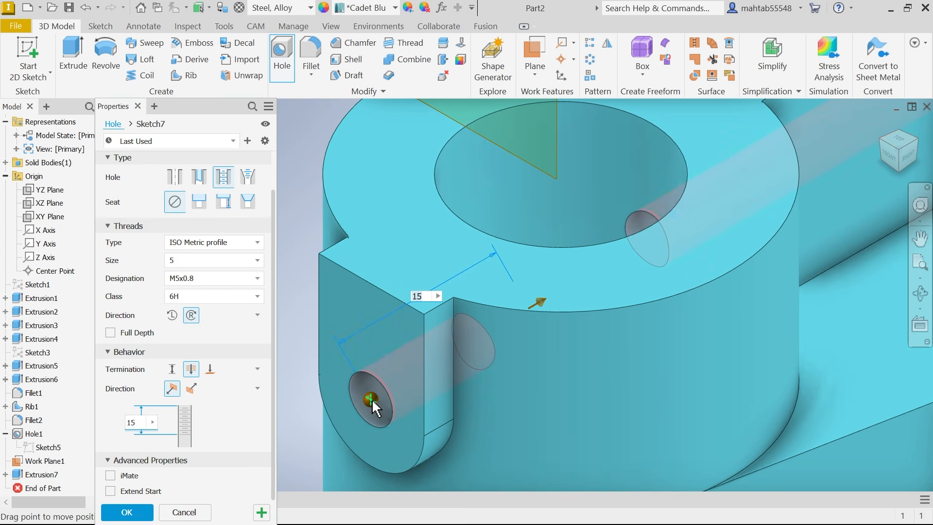
pyautogui.click(350, 451)
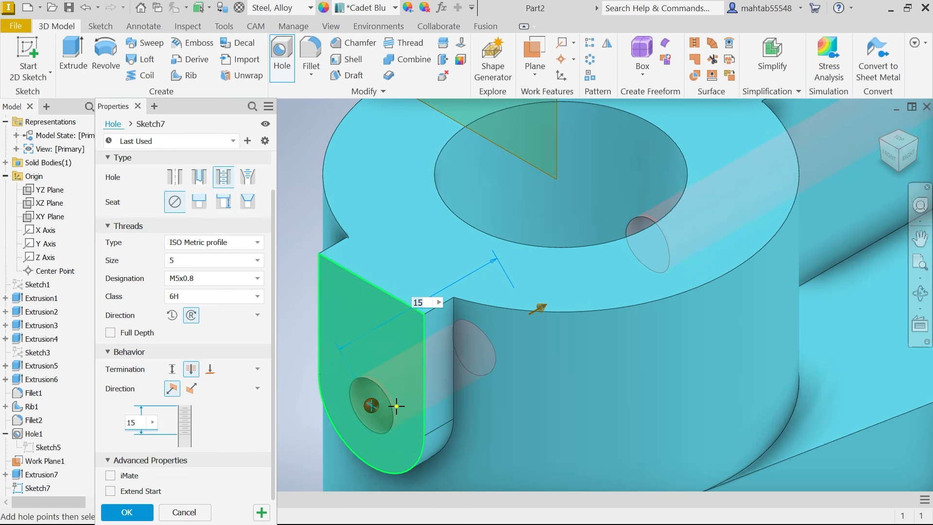
pyautogui.keyDown('shift'); pyautogui.moveTo(481, 318); pyautogui.dragTo(549, 281, button='middle'); pyautogui.keyUp('shift')
pyautogui.scroll(-5, 520, 360)
pyautogui.scroll(6, 516, 364)
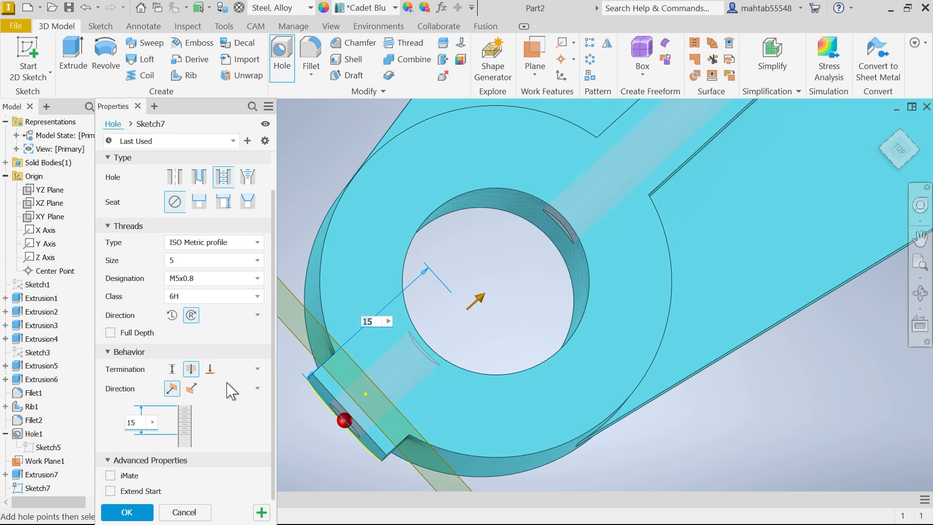
# - Try a 17.25 mm thread depth and a To termination ending the tapped hole at the vertical bore's inner face
pyautogui.doubleClick(131, 424)
pyautogui.moveTo(480, 304); pyautogui.dragTo(506, 291)
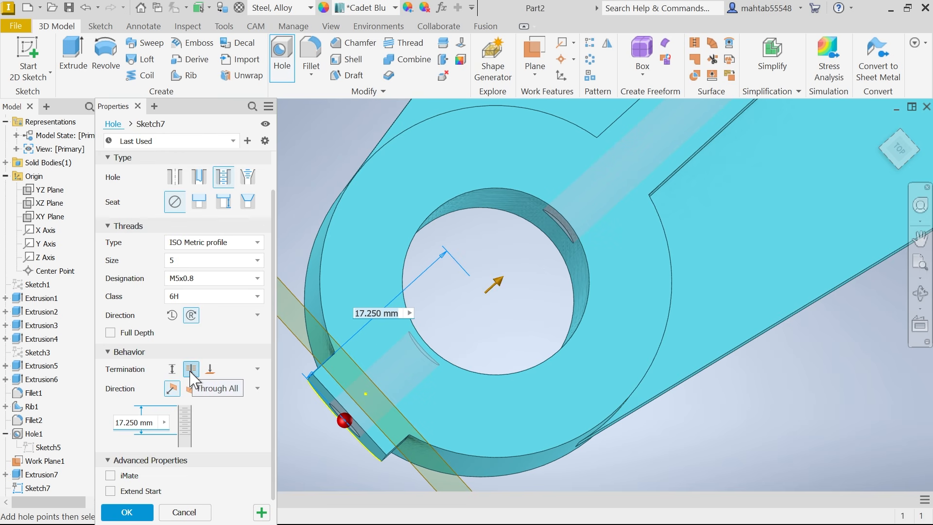
pyautogui.click(210, 370)
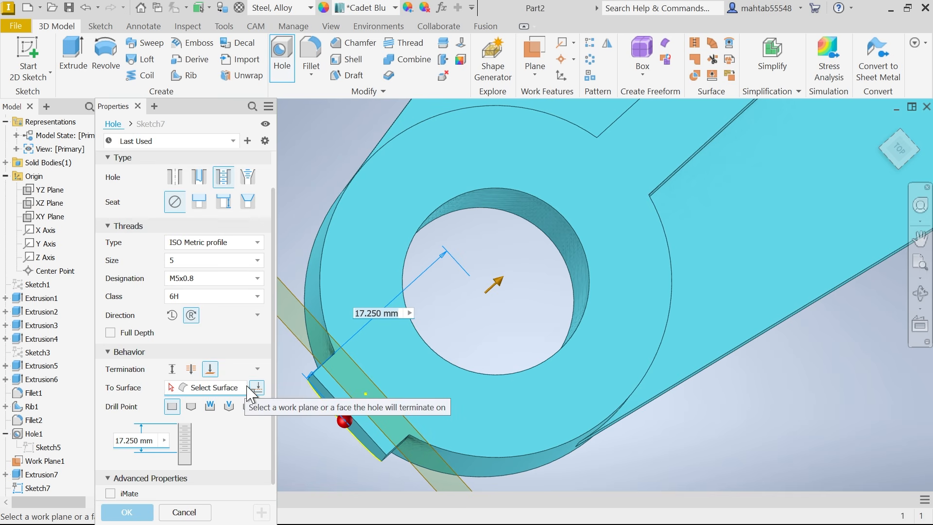
pyautogui.keyDown('shift'); pyautogui.moveTo(544, 297); pyautogui.dragTo(542, 335, button='middle'); pyautogui.keyUp('shift')
pyautogui.click(437, 359)
pyautogui.scroll(3, 489, 350)
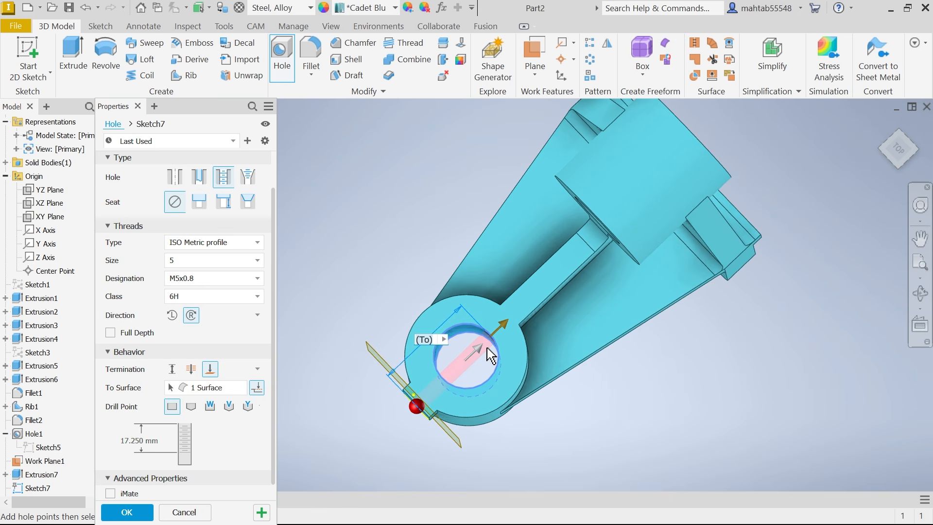
# - Switch the tapped hole to a Distance termination with an 18.5 mm hole depth and create it
pyautogui.scroll(-2, 493, 381)
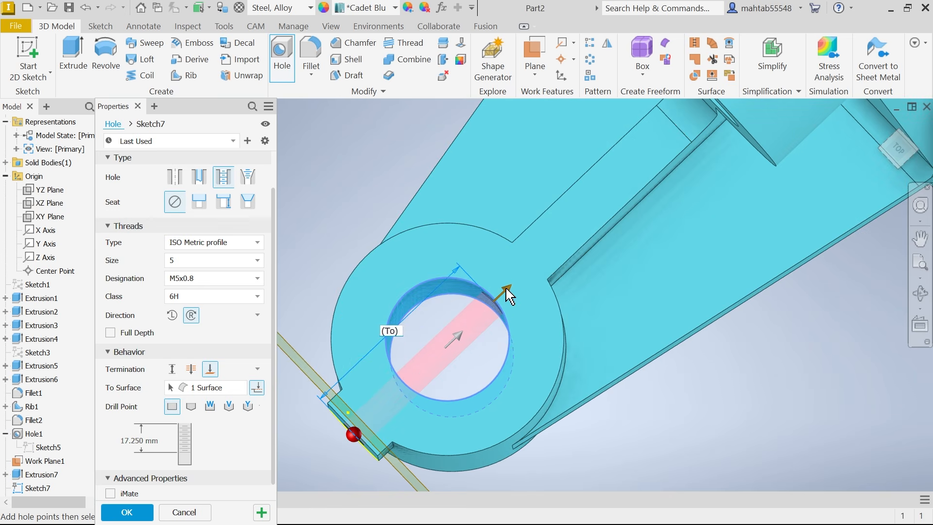
pyautogui.moveTo(507, 295); pyautogui.dragTo(462, 333)
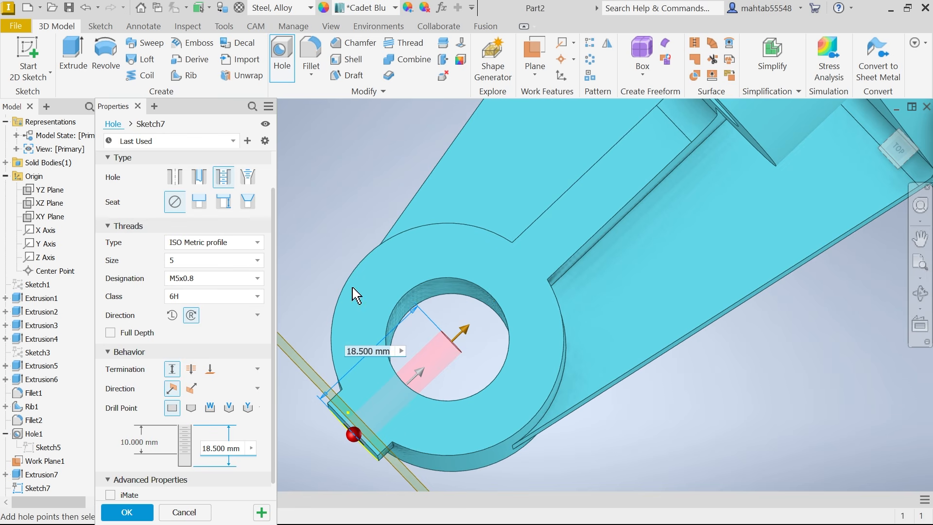
pyautogui.click(130, 511)
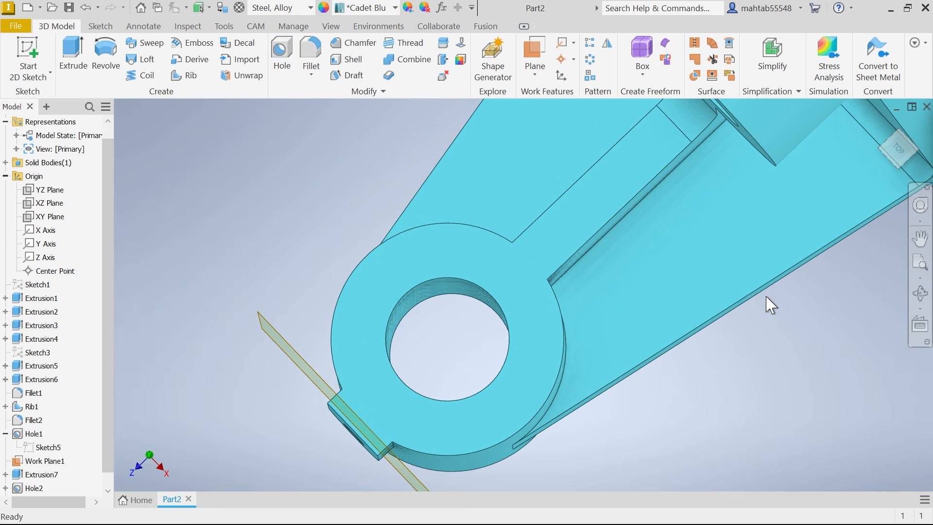
# - Hide the work plane used for the U-shaped boss
pyautogui.scroll(5, 766, 296)
pyautogui.click(880, 125)
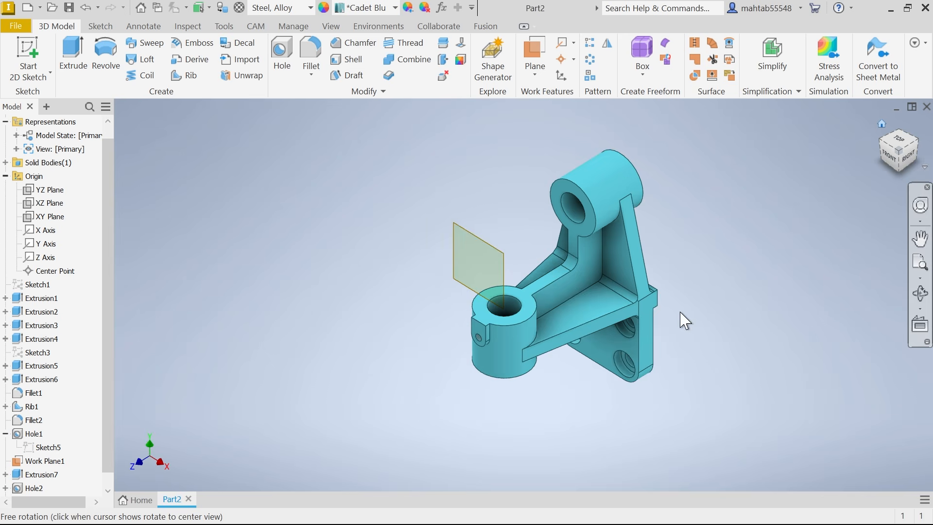
pyautogui.click(476, 255)
pyautogui.rightClick(474, 254)
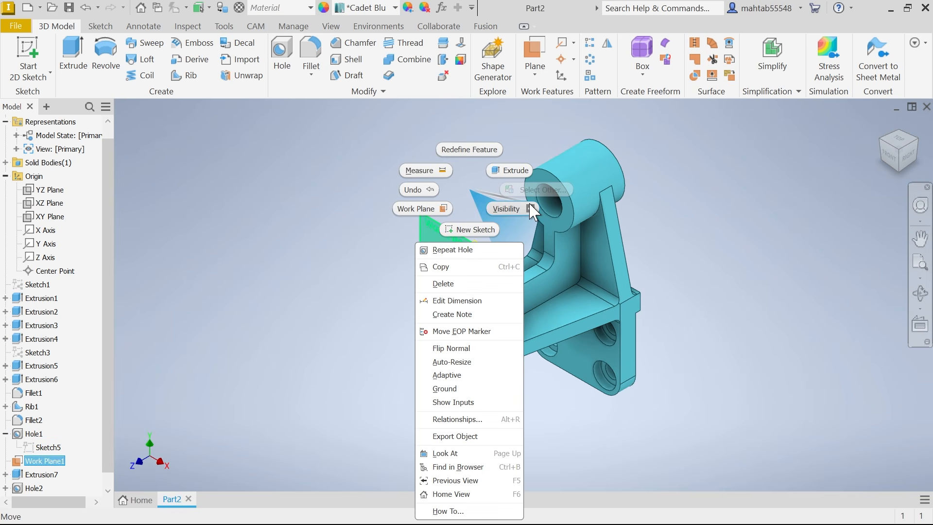
pyautogui.click(531, 208)
pyautogui.scroll(3, 536, 278)
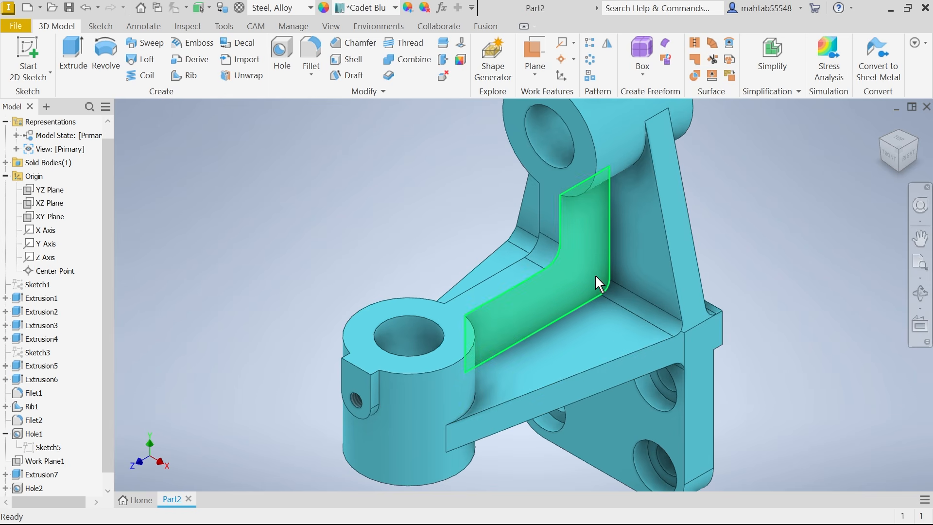
pyautogui.moveTo(598, 285)
pyautogui.keyDown('shift'); pyautogui.mouseDown(button='middle')
pyautogui.moveTo(506, 267)
pyautogui.moveTo(460, 273)
pyautogui.moveTo(552, 244)
pyautogui.moveTo(547, 262)
pyautogui.moveTo(608, 285)
pyautogui.moveTo(666, 291)
pyautogui.moveTo(620, 292)
pyautogui.moveTo(602, 285)
pyautogui.moveTo(647, 279)
pyautogui.moveTo(604, 279)
pyautogui.mouseUp(button='middle'); pyautogui.keyUp('shift')
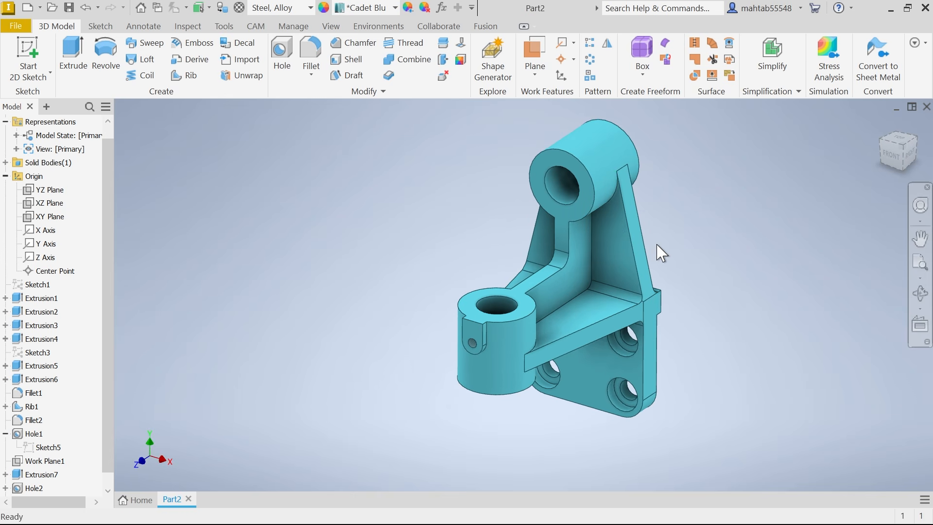
pyautogui.scroll(3, 661, 253)
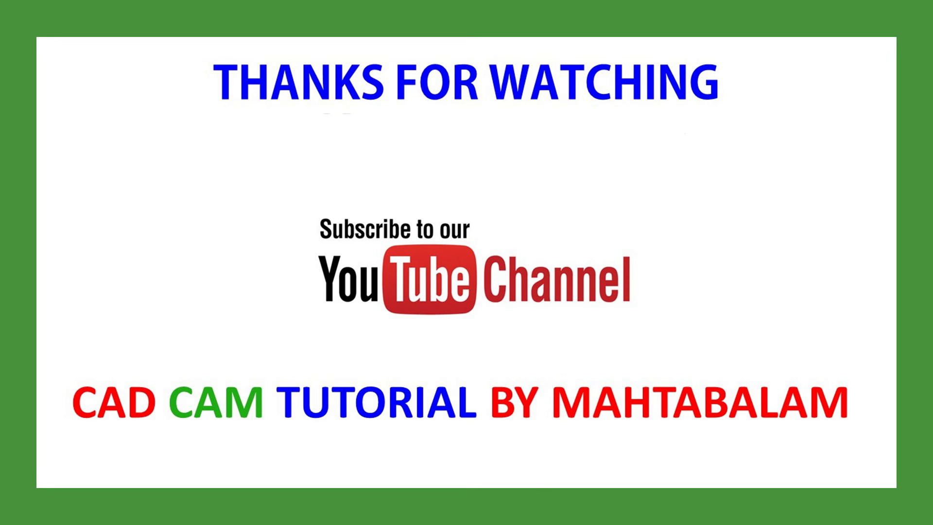